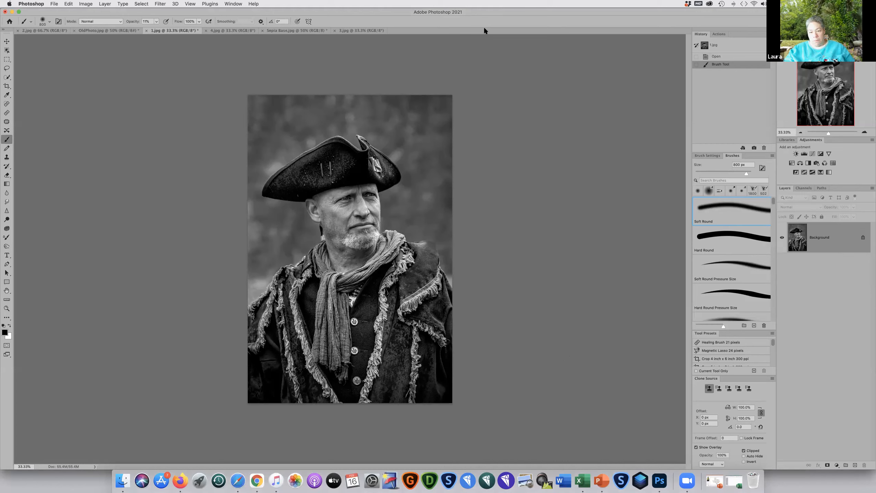
{"action": "left_click", "coordinate": [510, 135]}
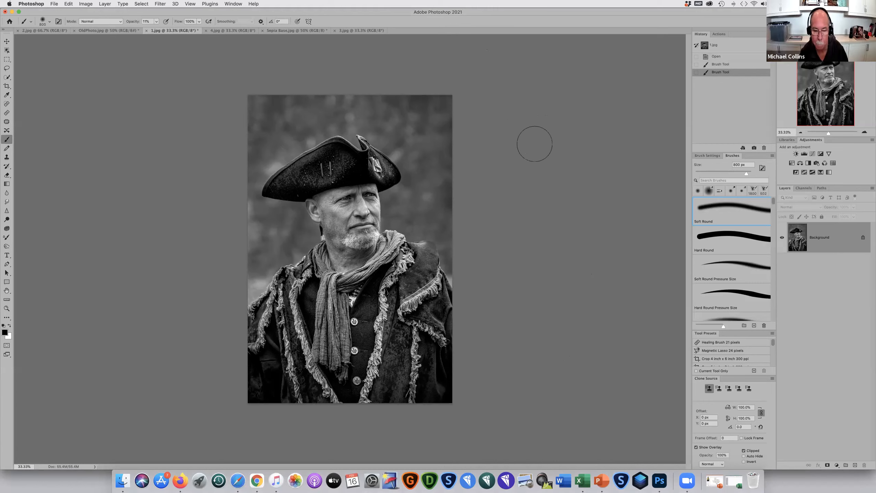
{"action": "left_click_drag", "start_coordinate": [538, 148], "coordinate": [565, 197]}
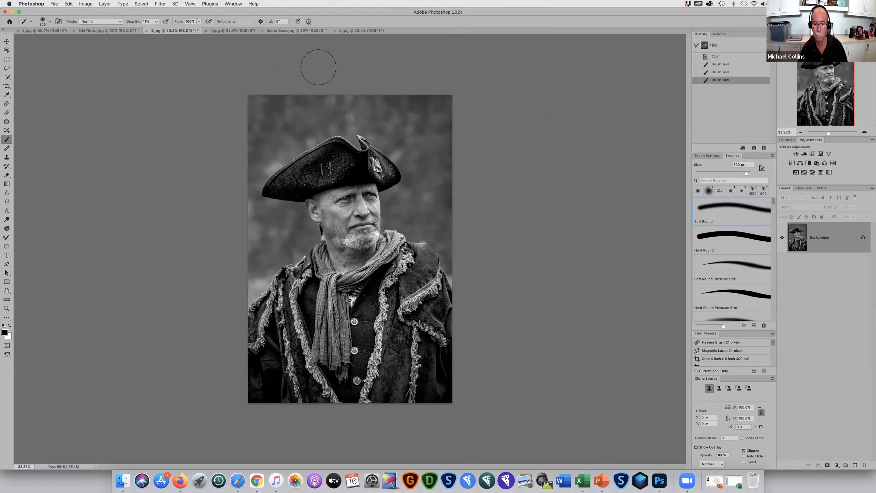
{"action": "left_click_drag", "start_coordinate": [191, 69], "coordinate": [89, 68]}
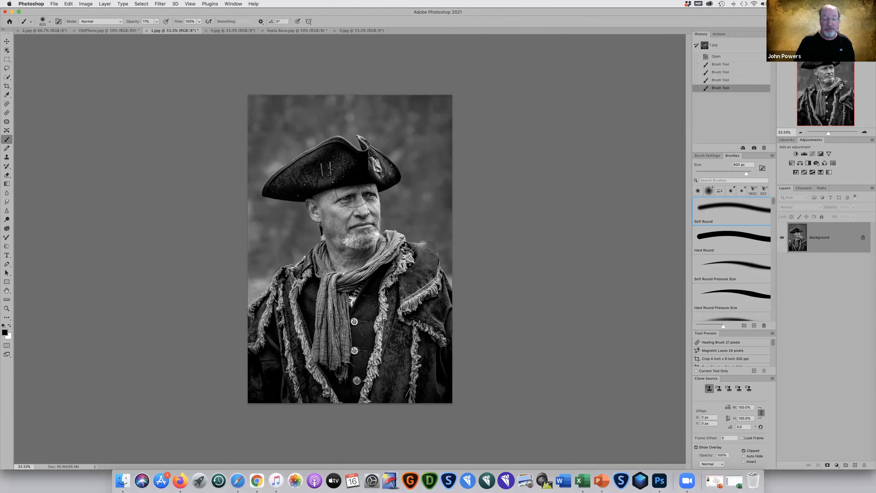
Step: Select the entire canvas of the OldPhoto.jpg texture and copy it
{"action": "left_click", "coordinate": [98, 29]}
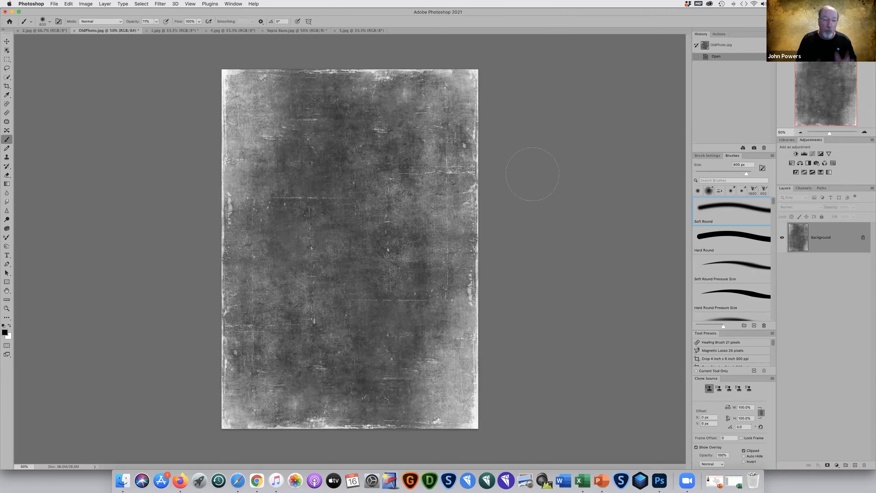
{"action": "left_click", "coordinate": [160, 5]}
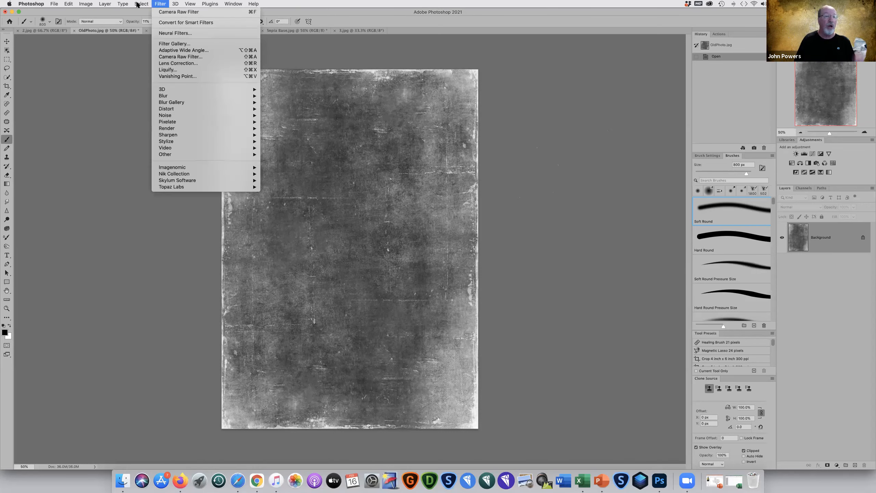
{"action": "mouse_move", "coordinate": [140, 6]}
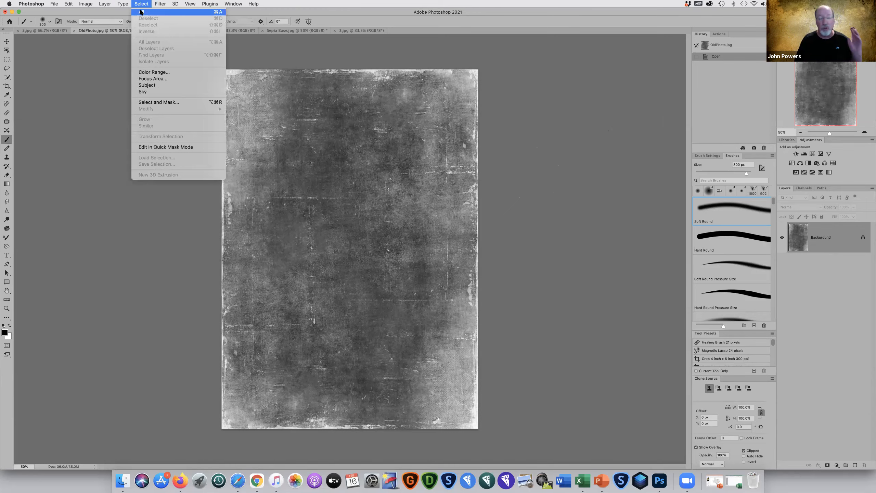
{"action": "left_click", "coordinate": [141, 11]}
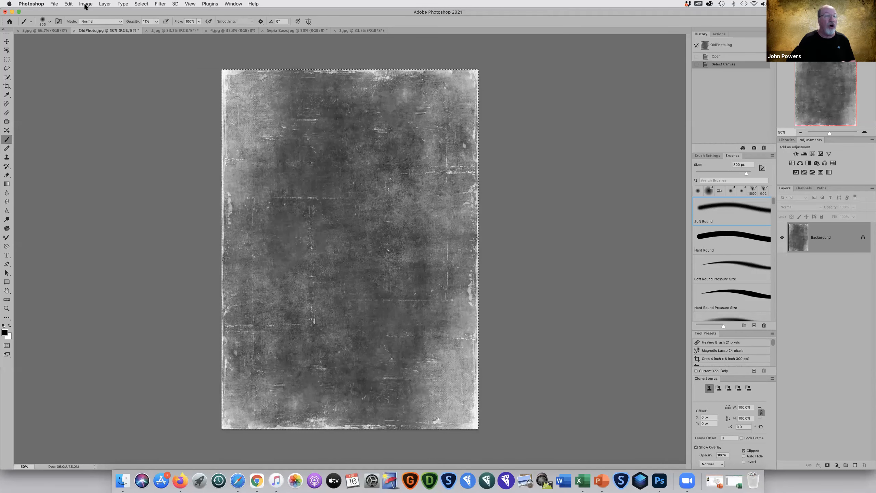
{"action": "left_click", "coordinate": [69, 4]}
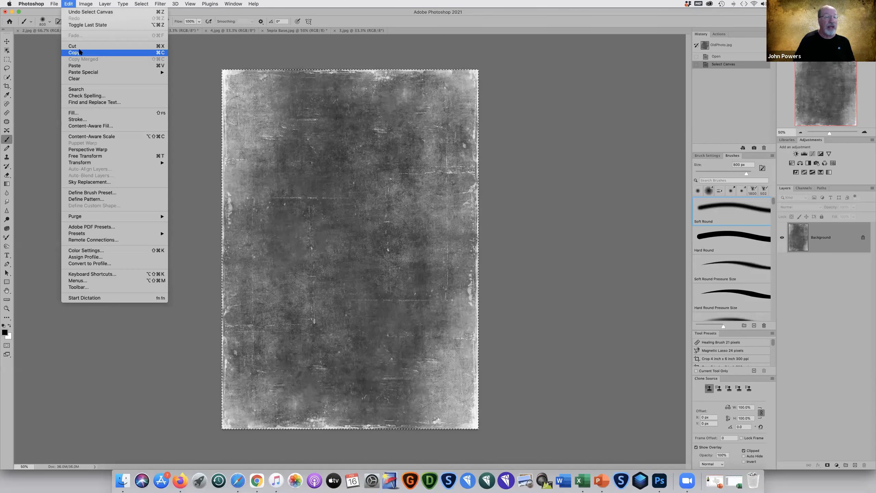
{"action": "left_click", "coordinate": [79, 52]}
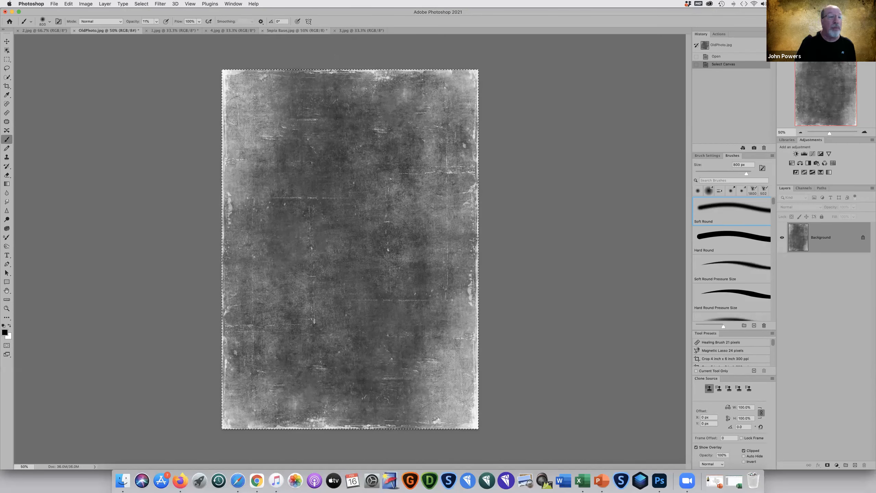
Step: Paste the copied texture as a new layer over the portrait in 1.jpg
{"action": "left_click", "coordinate": [165, 32]}
{"action": "left_click", "coordinate": [67, 4]}
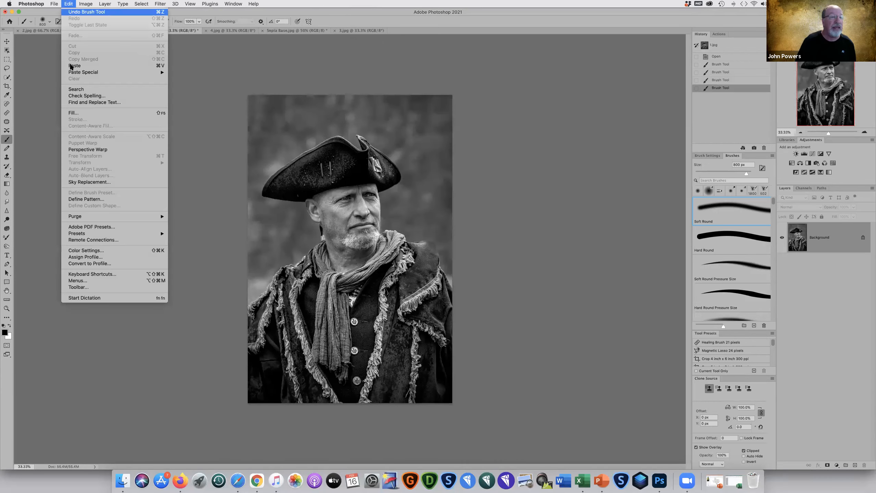
{"action": "left_click", "coordinate": [72, 68]}
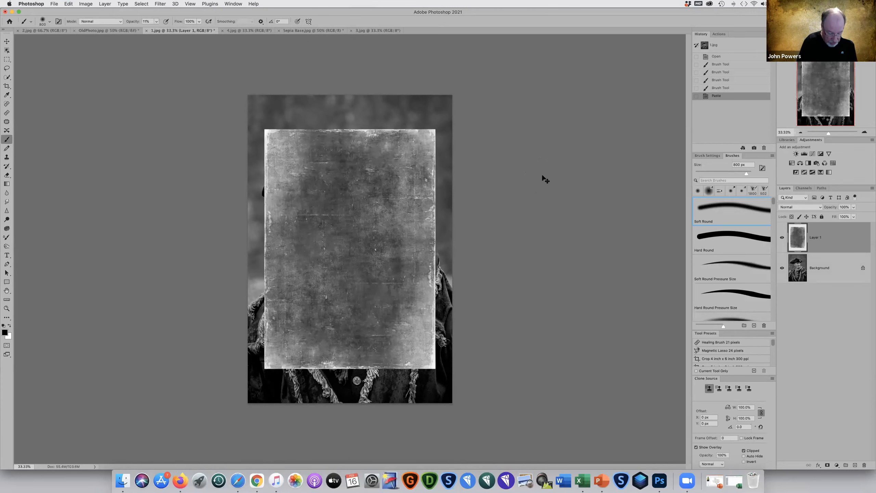
Step: Enlarge the pasted texture with Free Transform until it extends past every edge of the portrait
{"action": "key", "text": "super+t"}
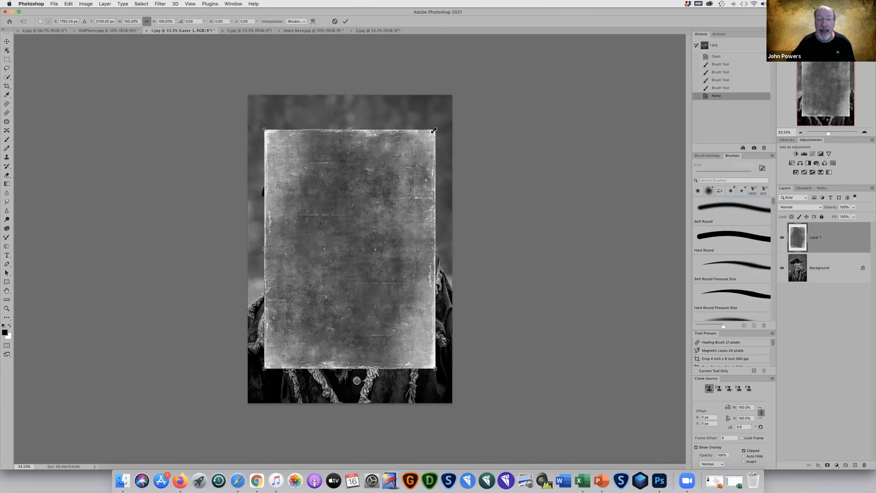
{"action": "left_click_drag", "start_coordinate": [435, 129], "coordinate": [479, 83]}
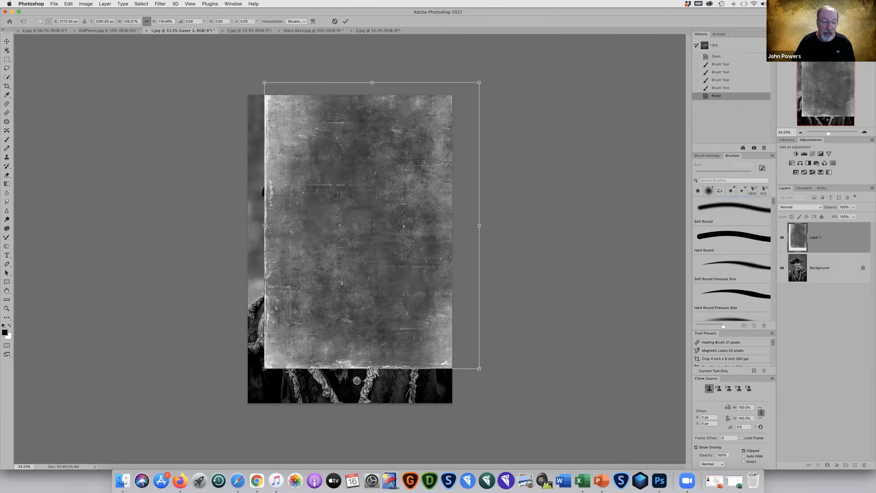
{"action": "left_click_drag", "start_coordinate": [203, 427], "coordinate": [199, 430]}
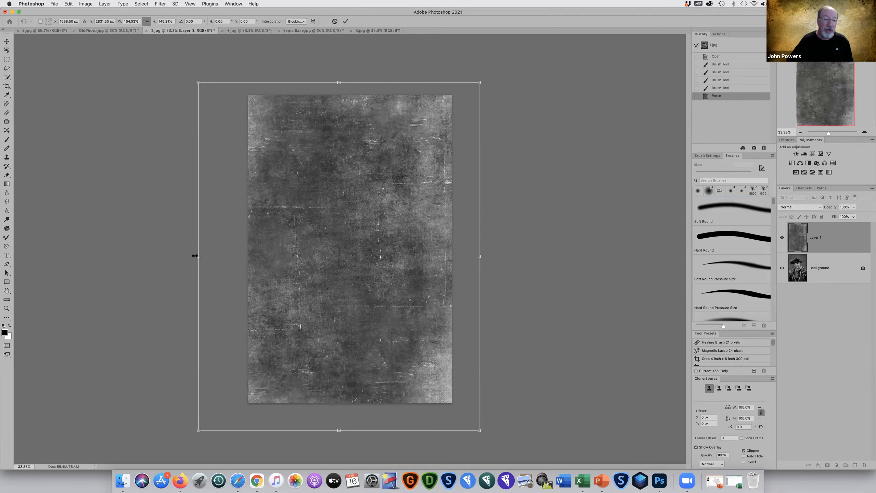
{"action": "left_click_drag", "start_coordinate": [187, 241], "coordinate": [188, 239]}
Step: Rotate the texture by about 180 degrees and enlarge it slightly so it still covers the whole portrait, then apply the transform
{"action": "left_click_drag", "start_coordinate": [442, 125], "coordinate": [475, 142]}
{"action": "left_click_drag", "start_coordinate": [360, 127], "coordinate": [271, 155]}
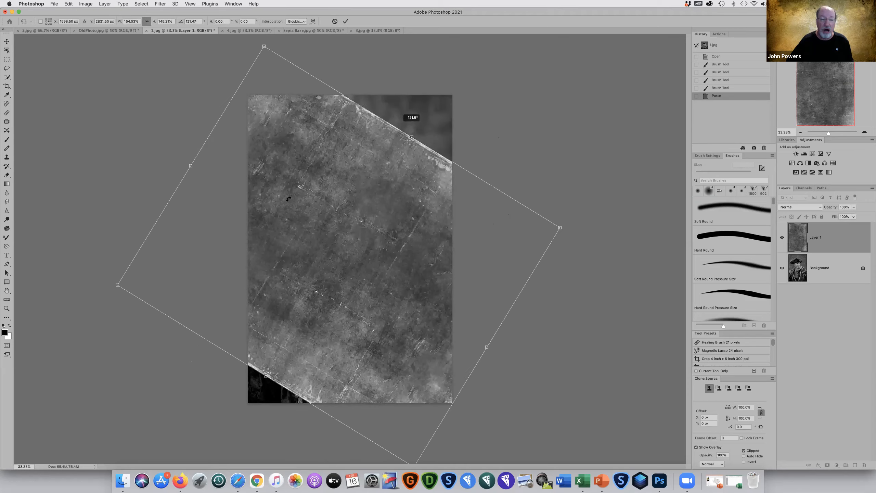
{"action": "left_click_drag", "start_coordinate": [284, 232], "coordinate": [451, 178]}
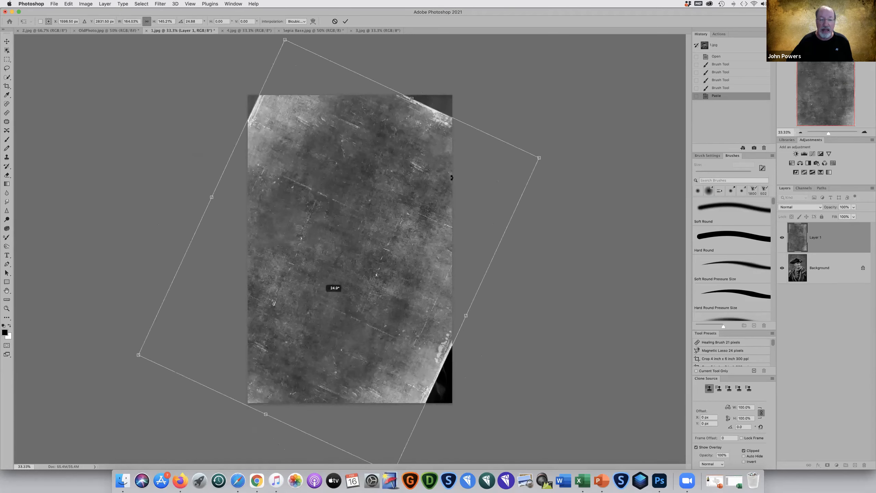
{"action": "left_click_drag", "start_coordinate": [380, 127], "coordinate": [433, 207]}
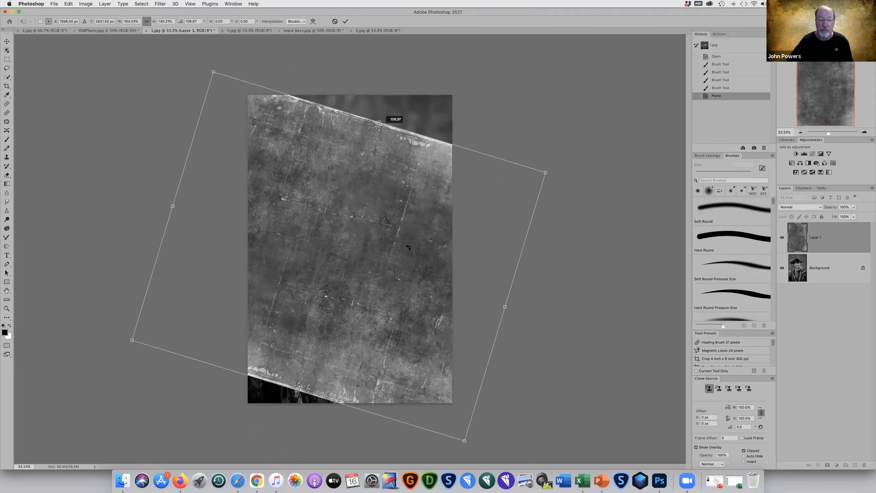
{"action": "left_click_drag", "start_coordinate": [382, 125], "coordinate": [445, 160]}
{"action": "left_click_drag", "start_coordinate": [381, 265], "coordinate": [454, 220]}
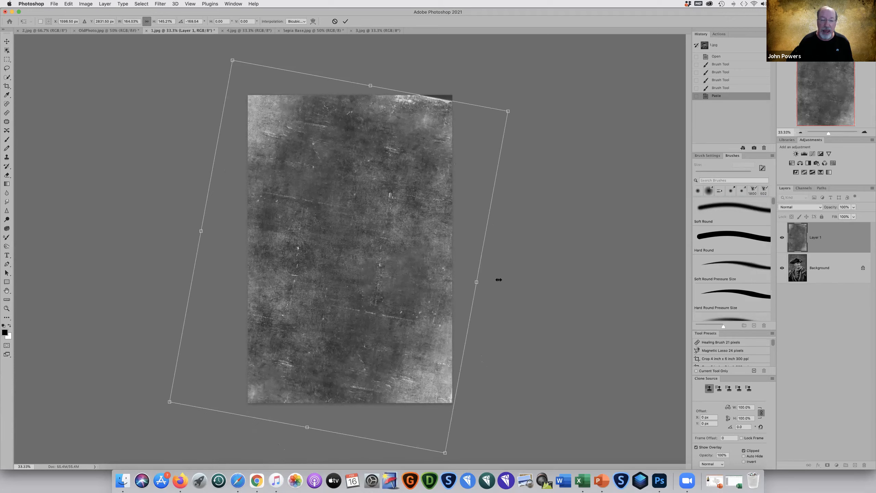
{"action": "left_click_drag", "start_coordinate": [498, 280], "coordinate": [522, 284]}
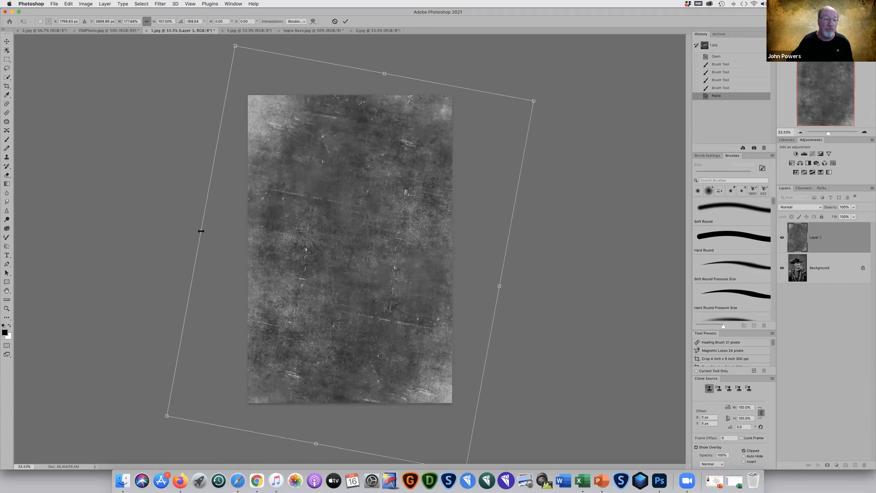
{"action": "left_click_drag", "start_coordinate": [194, 231], "coordinate": [198, 269]}
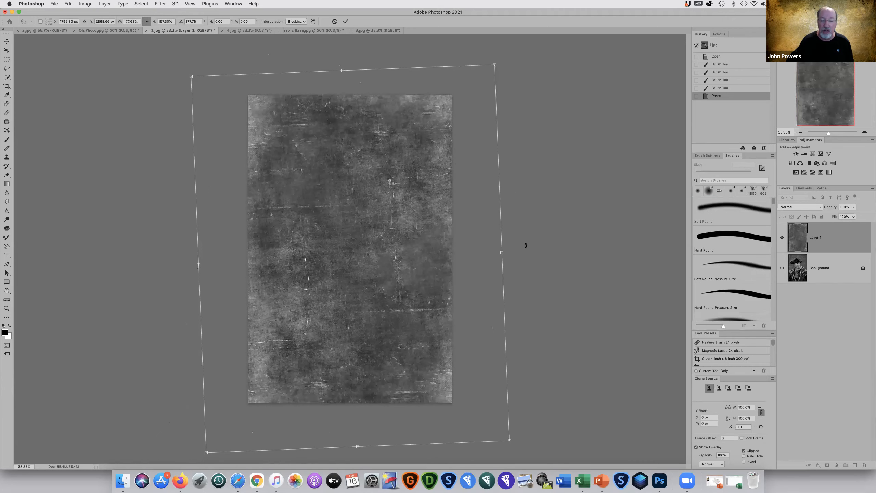
{"action": "left_click_drag", "start_coordinate": [524, 254], "coordinate": [525, 255]}
{"action": "key", "text": "b"}
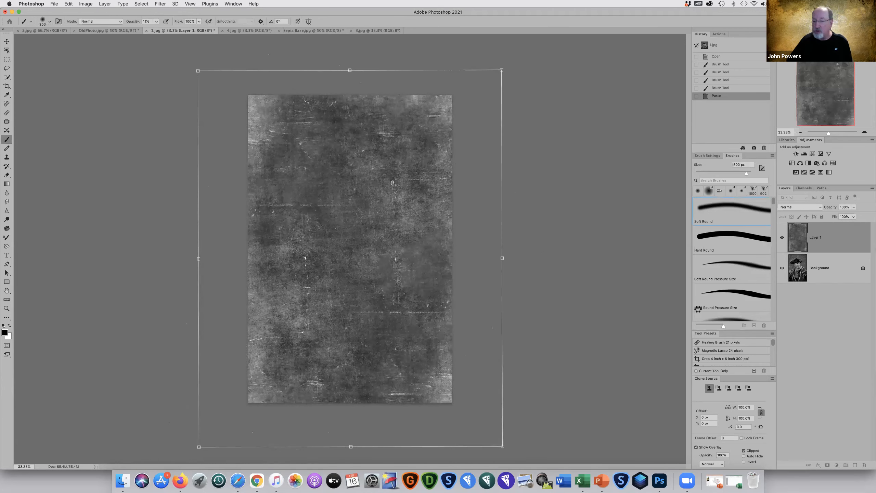
Step: Add a layer mask to the texture layer and lower the layer's opacity to 52%
{"action": "left_click", "coordinate": [827, 465]}
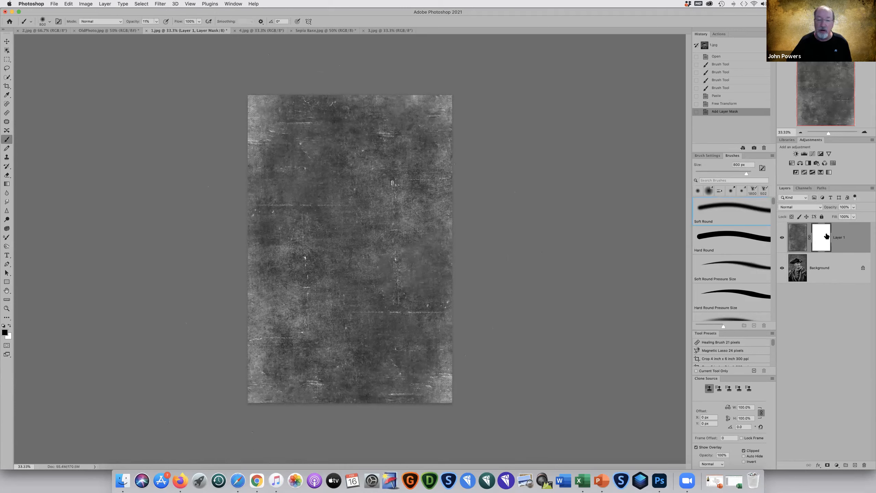
{"action": "left_click", "coordinate": [854, 207]}
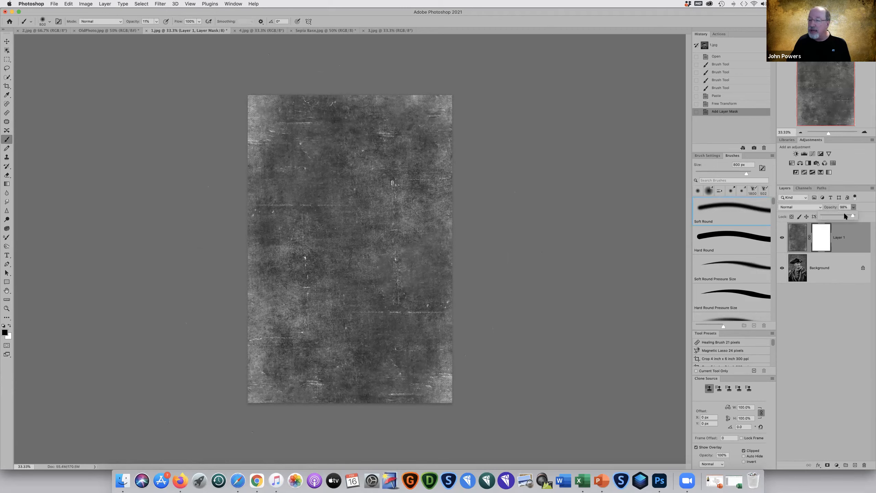
{"action": "left_click_drag", "start_coordinate": [835, 215], "coordinate": [841, 215]}
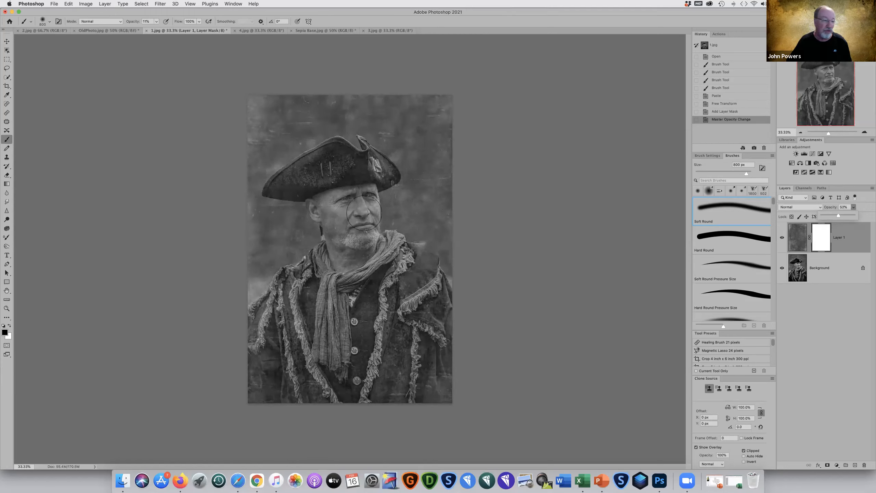
{"action": "left_click", "coordinate": [363, 212]}
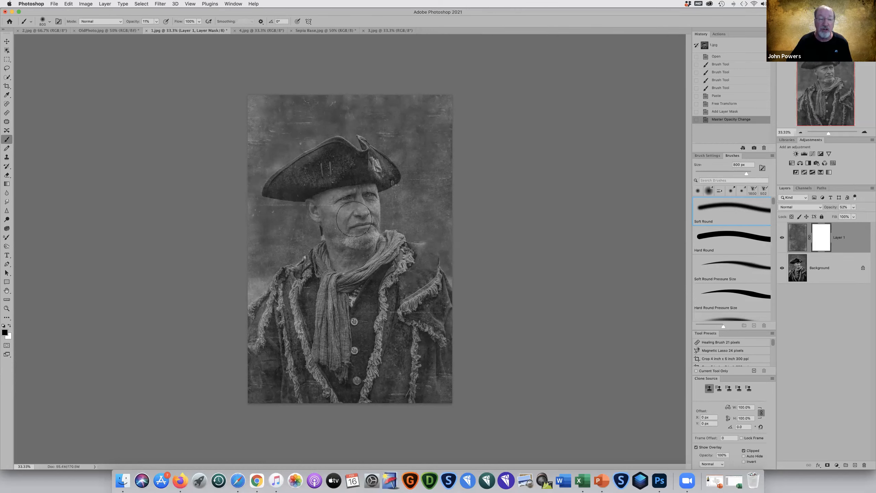
Step: Paint black on the mask over the man's face, first at 11% brush opacity and again at 68%, to clear the texture there
{"action": "left_click", "coordinate": [361, 210]}
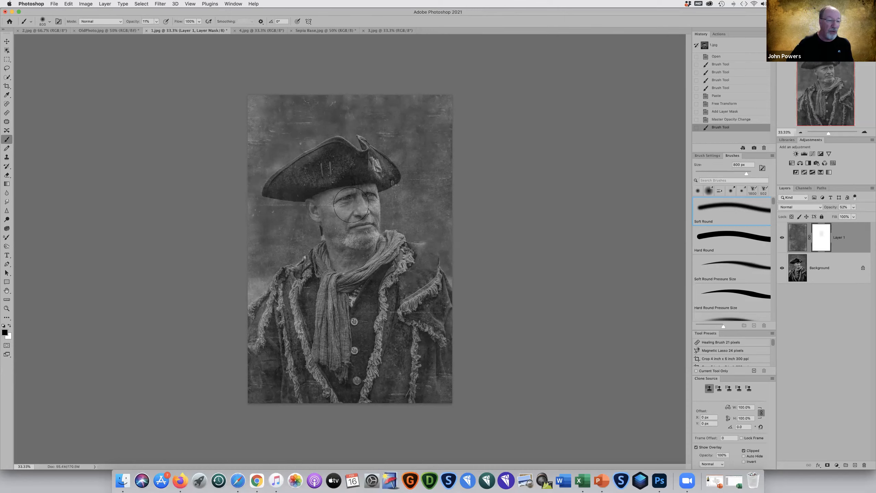
{"action": "left_click", "coordinate": [348, 200]}
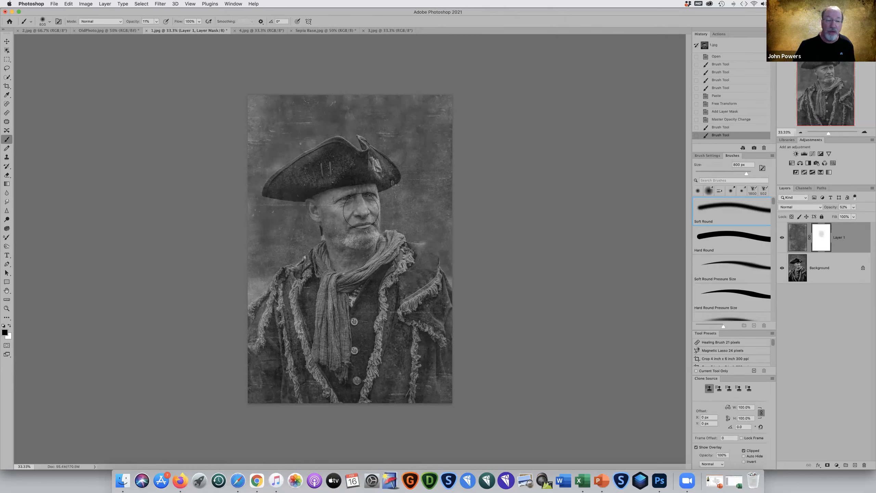
{"action": "left_click", "coordinate": [349, 214]}
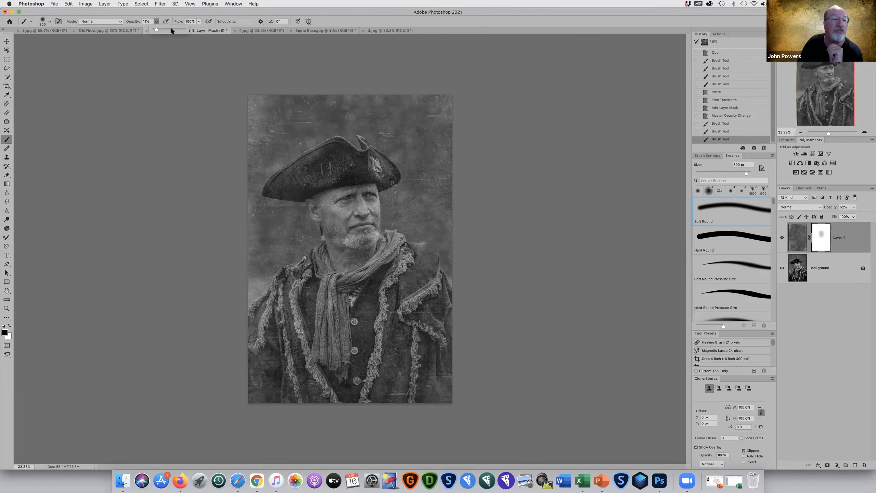
{"action": "left_click_drag", "start_coordinate": [173, 30], "coordinate": [175, 30]}
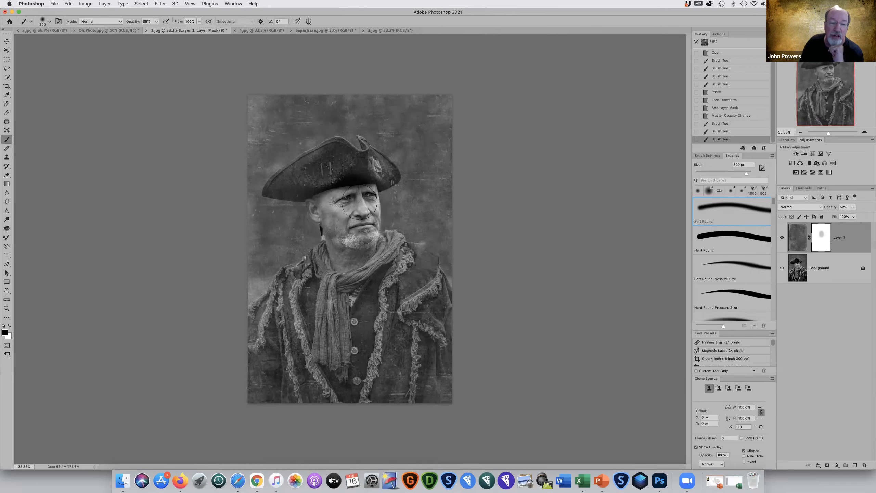
{"action": "mouse_move", "coordinate": [345, 214]}
{"action": "left_mouse_down"}
{"action": "mouse_move", "coordinate": [366, 217]}
{"action": "mouse_move", "coordinate": [352, 207]}
{"action": "mouse_move", "coordinate": [359, 218]}
{"action": "left_mouse_up"}
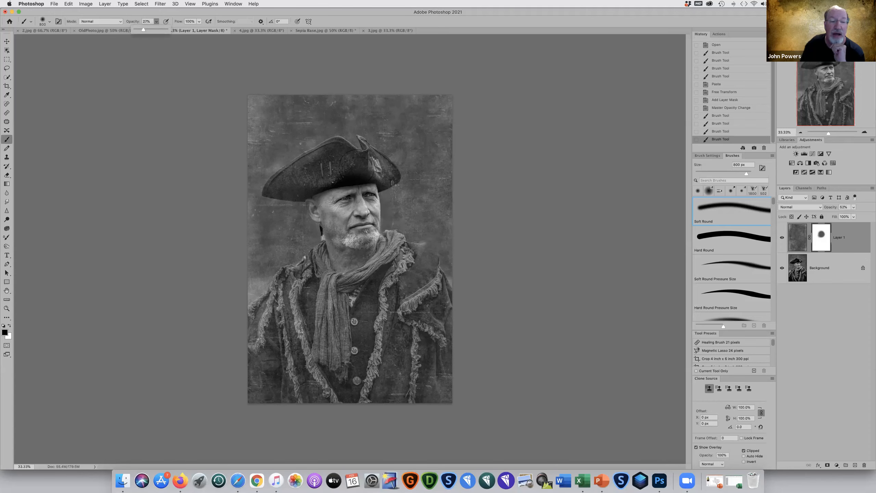
Step: Paint on the mask around the face, over the hat, scarf and upper coat, at 27% brush opacity
{"action": "left_click", "coordinate": [337, 165]}
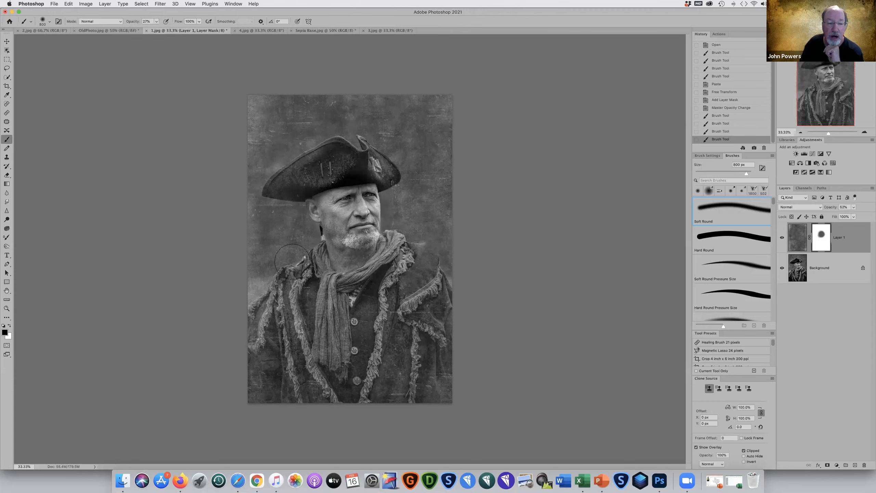
{"action": "left_click_drag", "start_coordinate": [359, 303], "coordinate": [387, 263]}
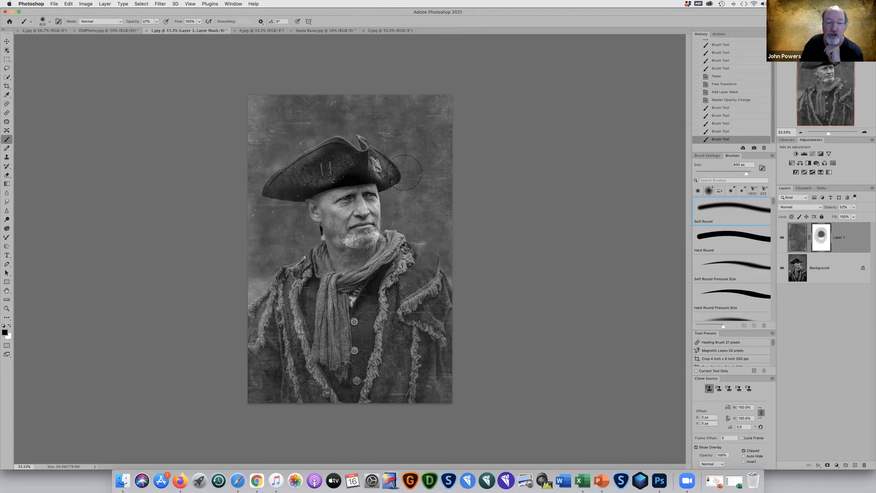
{"action": "mouse_move", "coordinate": [302, 247]}
{"action": "left_mouse_down"}
{"action": "mouse_move", "coordinate": [342, 311]}
{"action": "mouse_move", "coordinate": [383, 321]}
{"action": "mouse_move", "coordinate": [377, 273]}
{"action": "left_mouse_up"}
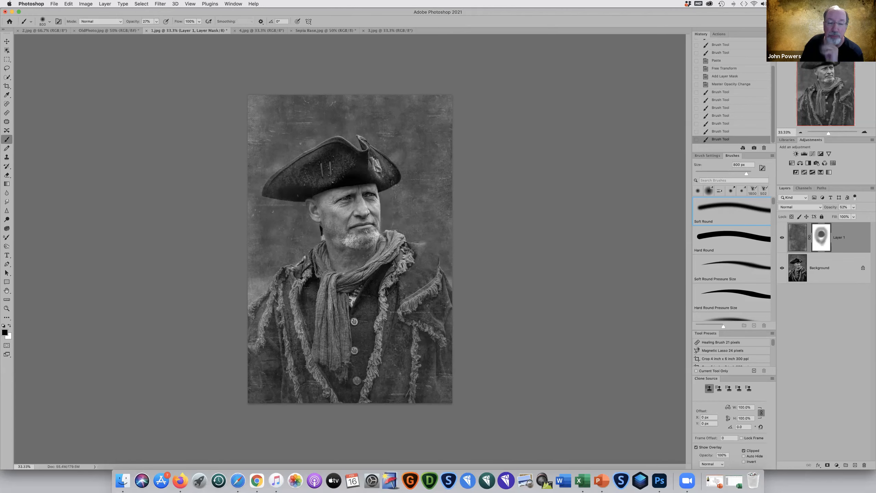
Step: Raise the texture layer's opacity to 100%
{"action": "left_click", "coordinate": [853, 207]}
{"action": "left_click", "coordinate": [871, 215]}
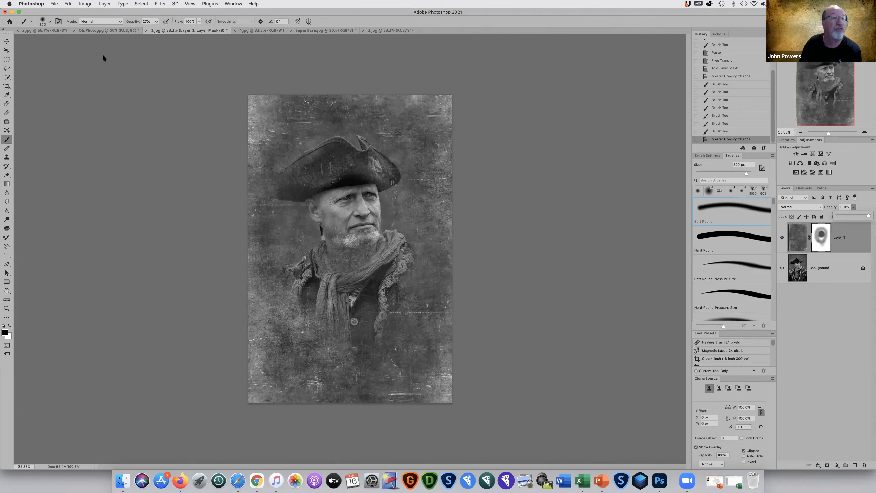
Step: Paint black on the texture layer's mask over the lower coat, buttons and scarf ends at 8% brush opacity
{"action": "left_click", "coordinate": [158, 22]}
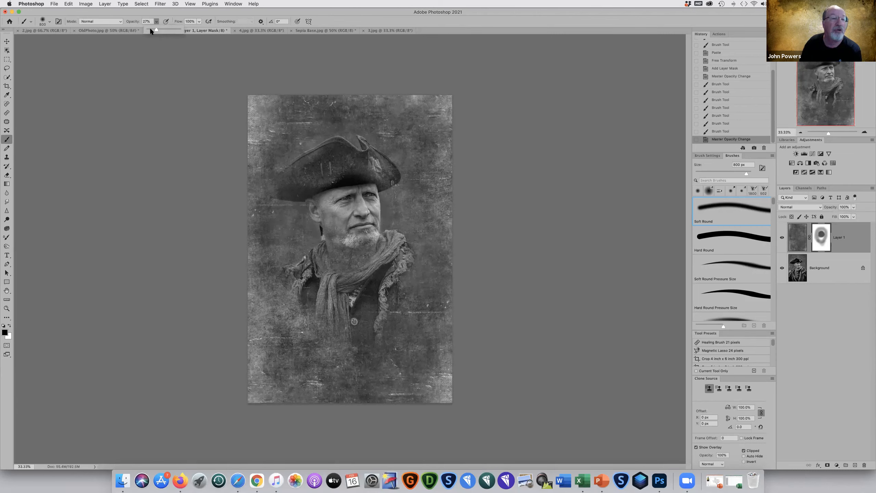
{"action": "key", "text": "0"}
{"action": "key", "text": "8"}
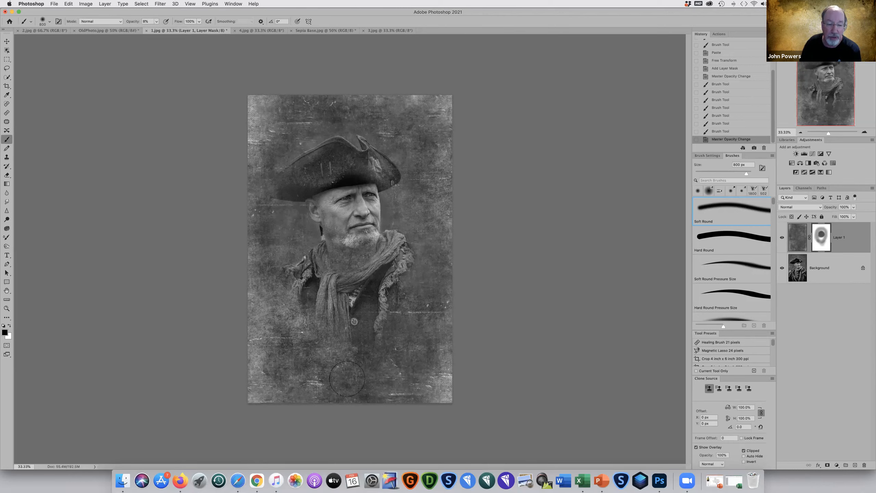
{"action": "mouse_move", "coordinate": [342, 344]}
{"action": "left_mouse_down"}
{"action": "mouse_move", "coordinate": [330, 338]}
{"action": "mouse_move", "coordinate": [381, 325]}
{"action": "left_mouse_up"}
{"action": "left_click", "coordinate": [330, 338]}
{"action": "left_click", "coordinate": [381, 324]}
{"action": "left_click", "coordinate": [346, 363]}
{"action": "left_click", "coordinate": [350, 321]}
{"action": "left_click", "coordinate": [349, 320]}
Step: Paint black on the mask over the hat, its brim and the area beside the face at 8% brush opacity
{"action": "left_click", "coordinate": [345, 171]}
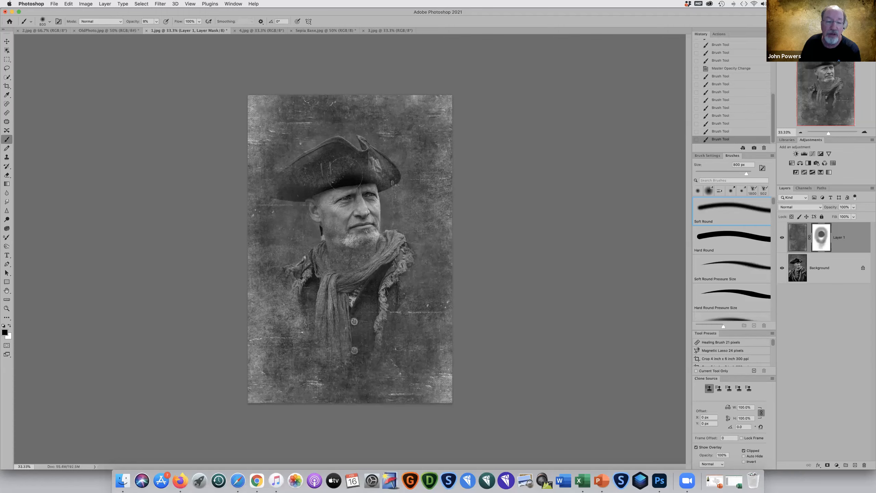
{"action": "left_click", "coordinate": [296, 178]}
{"action": "left_click", "coordinate": [280, 187]}
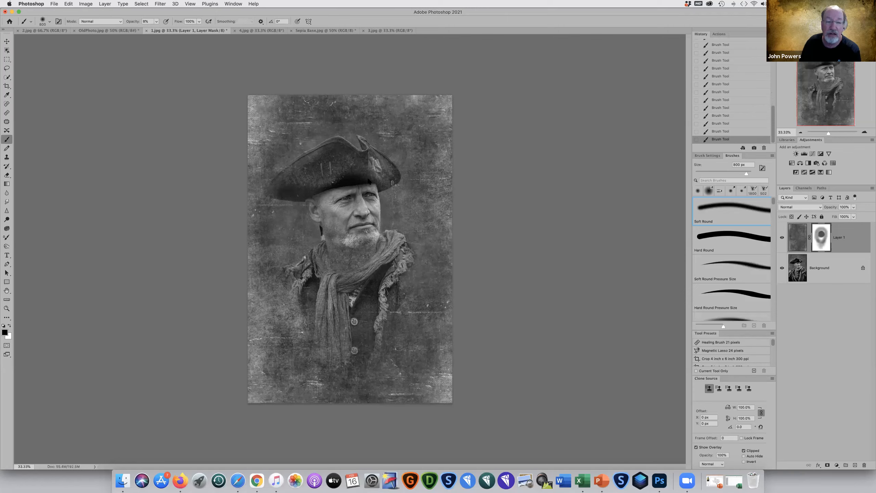
{"action": "left_click", "coordinate": [294, 228]}
Step: Paint white on the mask beside the face at 28% brush opacity, reducing the brush to 500 px, to restore texture
{"action": "key", "text": "x"}
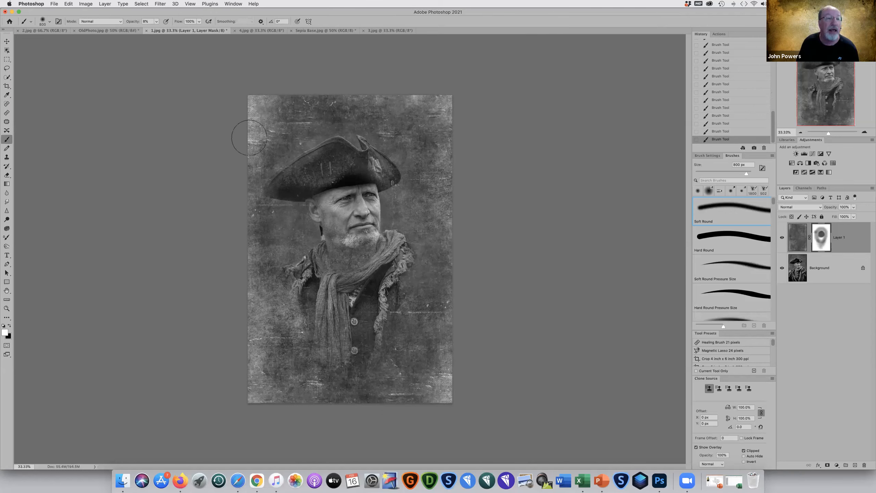
{"action": "left_click", "coordinate": [163, 29]}
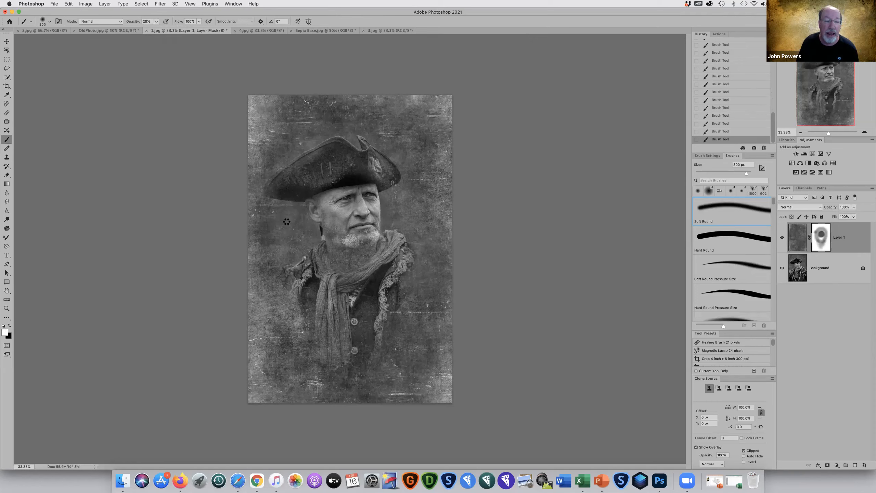
{"action": "key", "text": "bracketleft"}
{"action": "key", "text": "bracketleft"}
{"action": "key", "text": "bracketleft"}
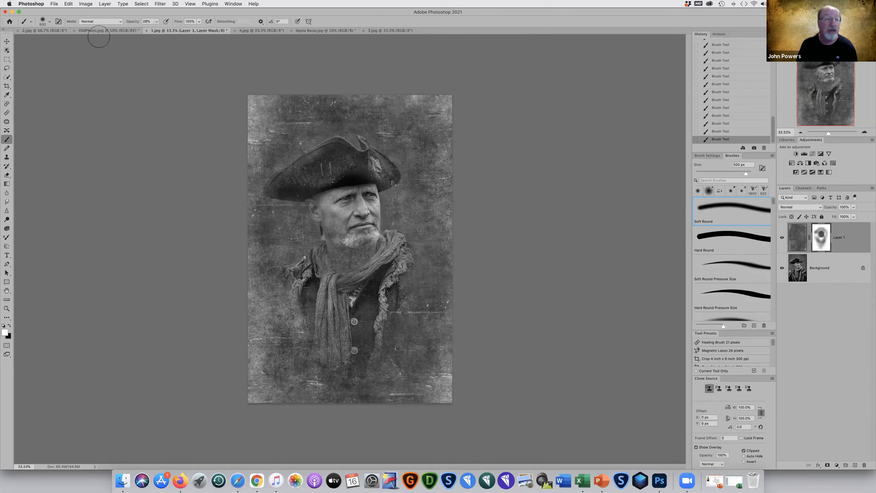
Step: Paint black on the mask over the coat's frayed edges at 13% brush opacity with the 500 px brush
{"action": "left_click", "coordinate": [156, 21]}
{"action": "left_click_drag", "start_coordinate": [157, 29], "coordinate": [151, 29]}
{"action": "key", "text": "x"}
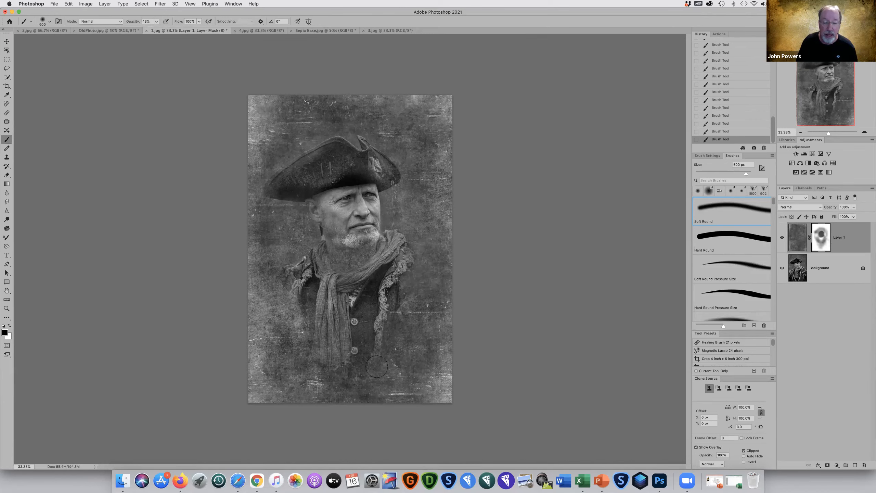
{"action": "mouse_move", "coordinate": [291, 273]}
{"action": "left_mouse_down"}
{"action": "mouse_move", "coordinate": [290, 320]}
{"action": "mouse_move", "coordinate": [320, 329]}
{"action": "mouse_move", "coordinate": [330, 247]}
{"action": "mouse_move", "coordinate": [348, 223]}
{"action": "left_mouse_up"}
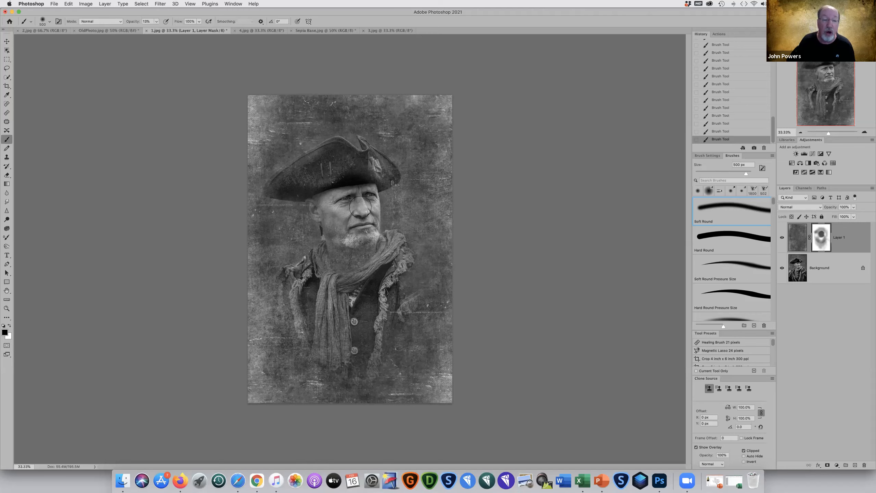
Step: Paint black on the mask over the face with an 1100 px brush, first at 6% and again at 18% brush opacity
{"action": "left_click", "coordinate": [157, 22]}
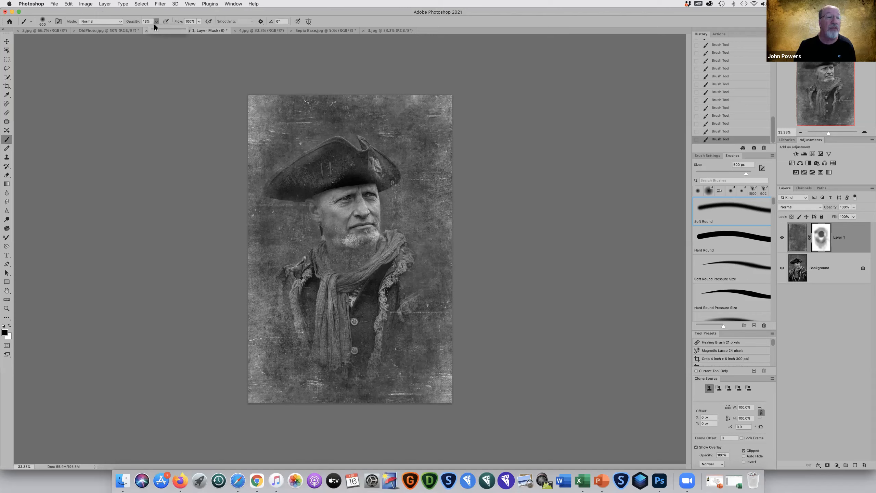
{"action": "left_click_drag", "start_coordinate": [154, 27], "coordinate": [155, 26]}
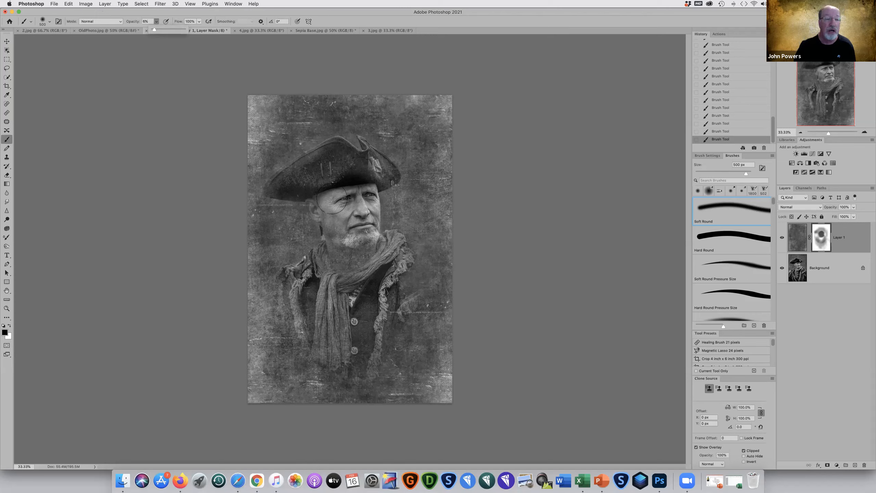
{"action": "key", "text": "bracketright"}
{"action": "key", "text": "bracketright"}
{"action": "key", "text": "bracketright"}
{"action": "key", "text": "bracketright"}
{"action": "key", "text": "bracketright"}
{"action": "key", "text": "bracketright"}
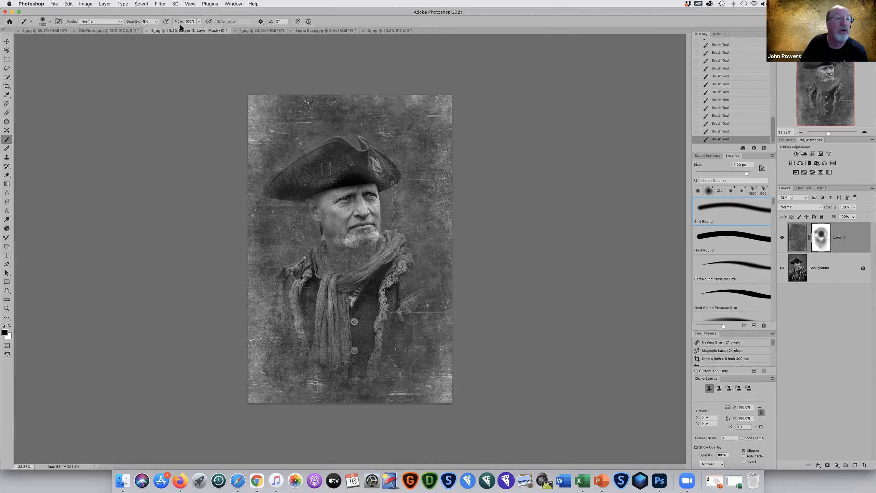
{"action": "left_click", "coordinate": [157, 22]}
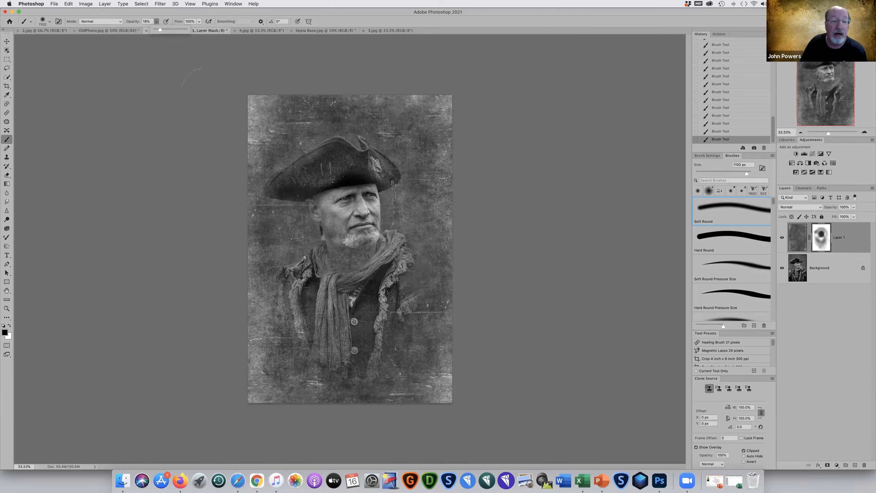
{"action": "key", "text": "Return"}
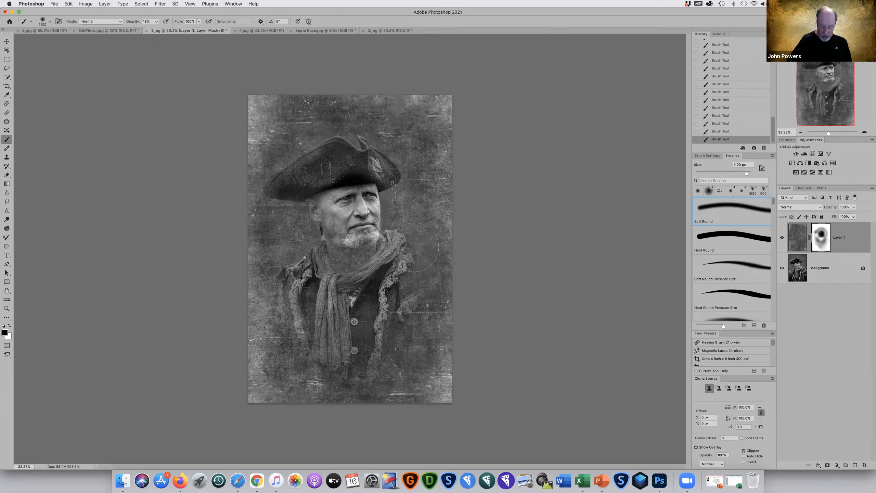
Step: Reduce the brush to 600 px and make white the painting colour for the mask
{"action": "key", "text": "l"}
{"action": "key", "text": "x"}
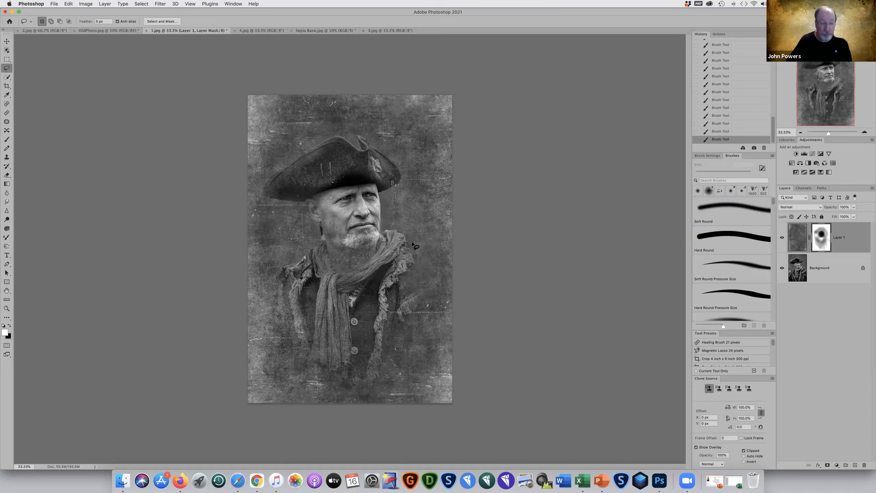
{"action": "key", "text": "b"}
{"action": "key", "text": "x"}
{"action": "key", "text": "bracketleft"}
{"action": "key", "text": "bracketleft"}
{"action": "key", "text": "bracketleft"}
{"action": "key", "text": "bracketleft"}
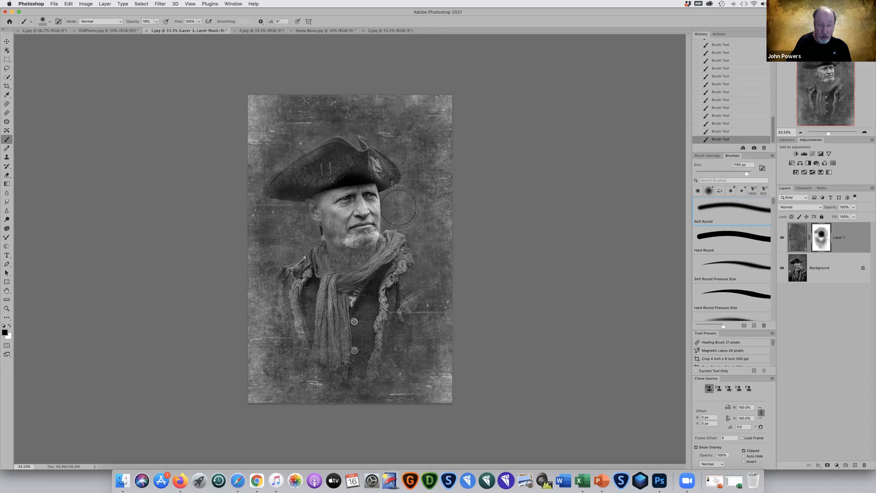
{"action": "key", "text": "x"}
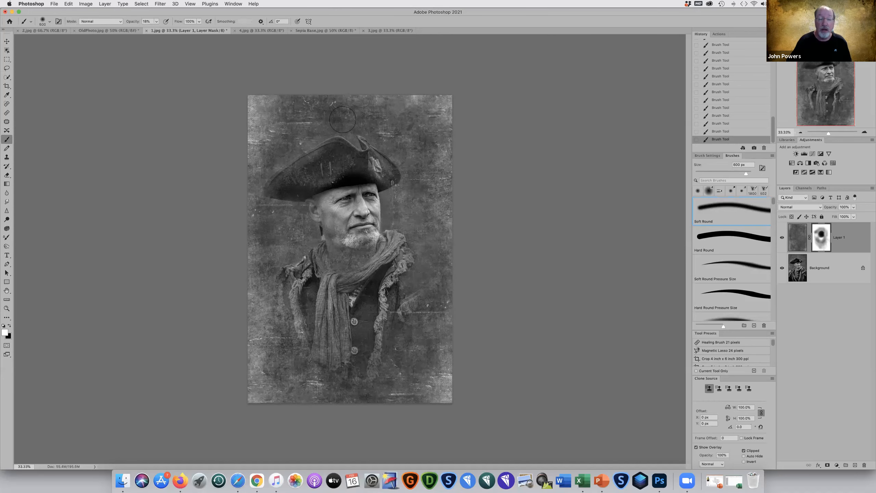
Step: Flatten the texture layer and the portrait into a single background layer
{"action": "left_click", "coordinate": [105, 3]}
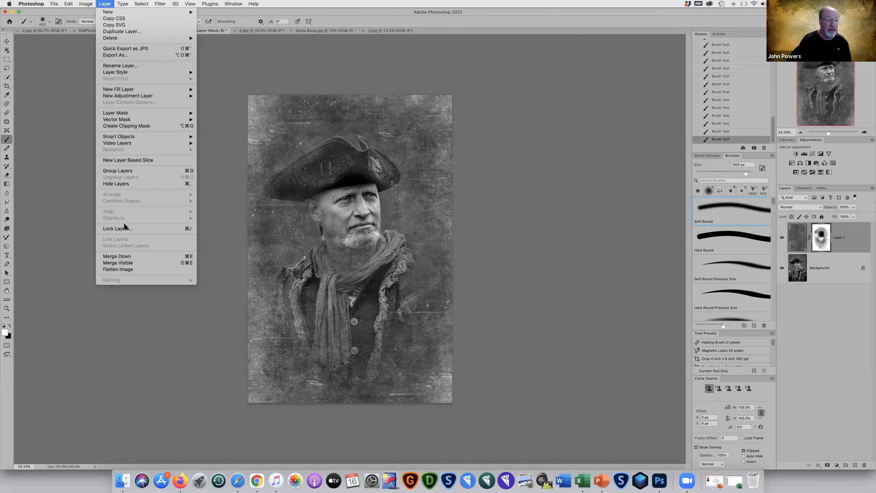
{"action": "left_click", "coordinate": [130, 270]}
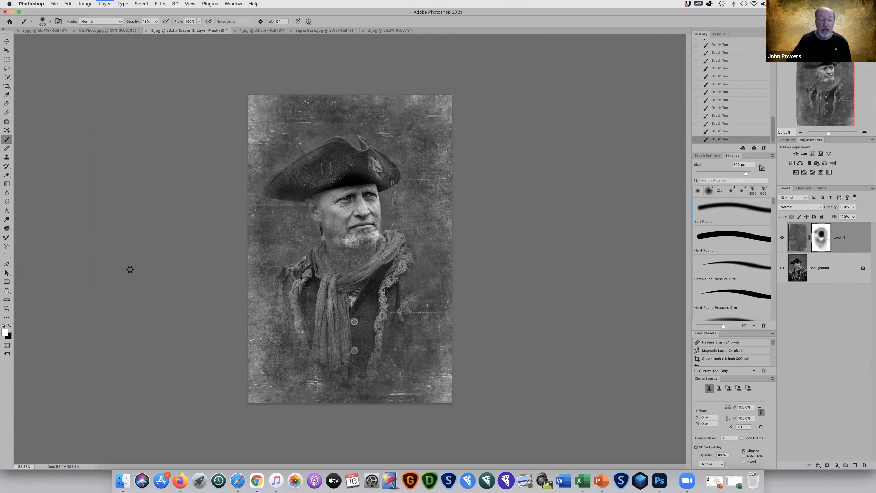
Step: Darken the portrait's edges with the Camera Raw Filter by setting Vignetting to -42
{"action": "left_click", "coordinate": [105, 4]}
{"action": "mouse_move", "coordinate": [86, 6]}
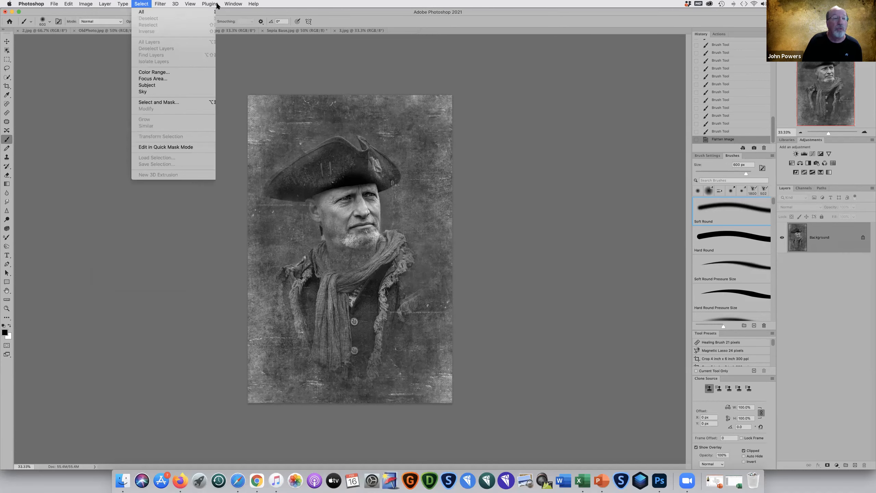
{"action": "mouse_move", "coordinate": [188, 4]}
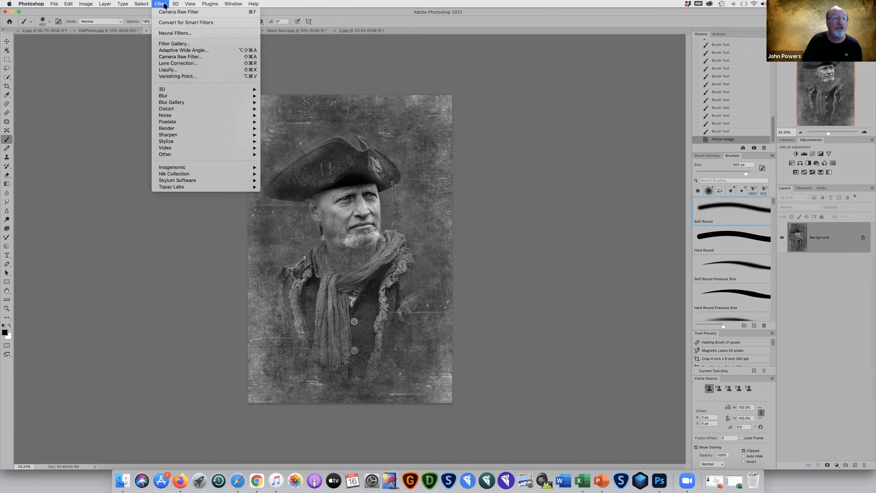
{"action": "left_click", "coordinate": [176, 63]}
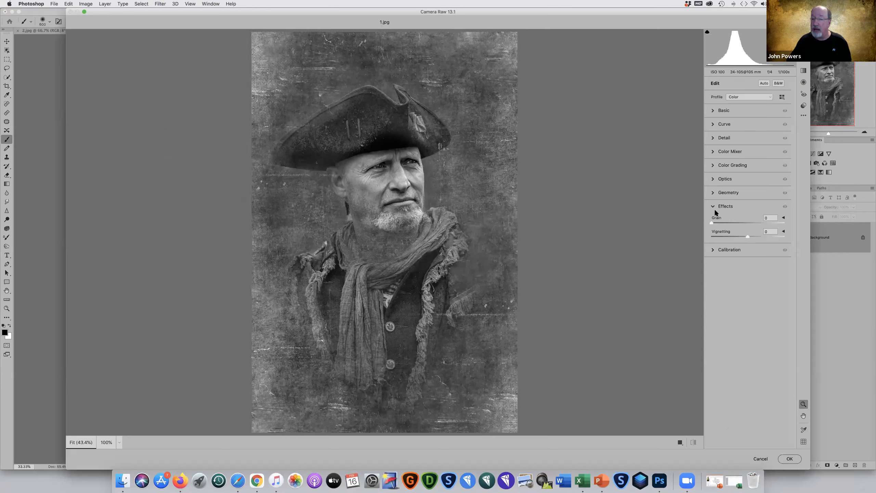
{"action": "left_click_drag", "start_coordinate": [736, 237], "coordinate": [729, 238]}
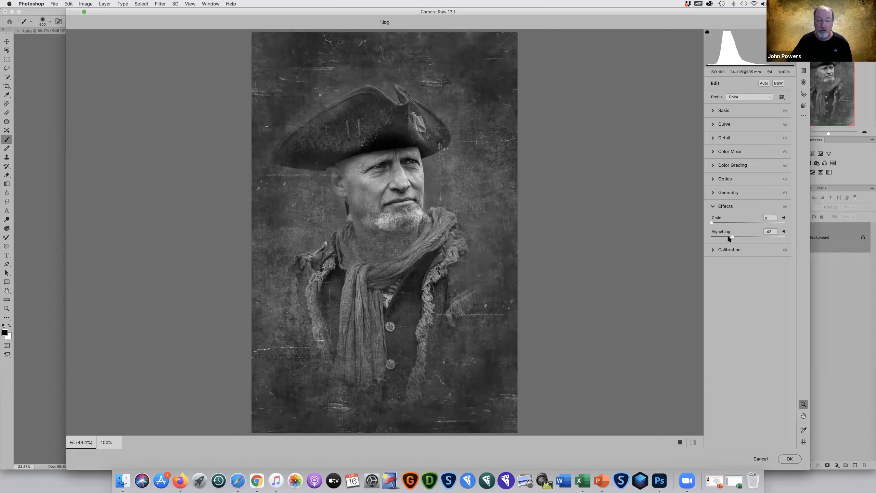
{"action": "left_click", "coordinate": [787, 460]}
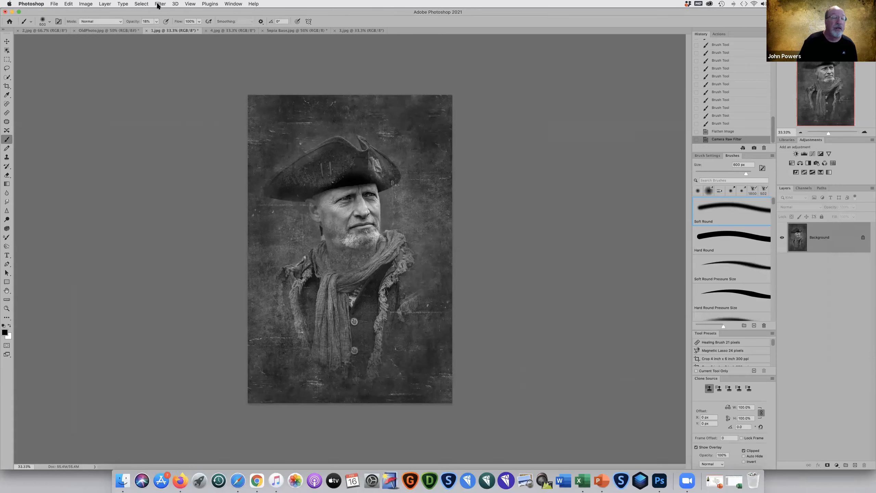
Step: Sharpen the portrait with Unsharp Mask at 100% amount, 0.9 pixel radius and threshold 0
{"action": "left_click", "coordinate": [160, 3]}
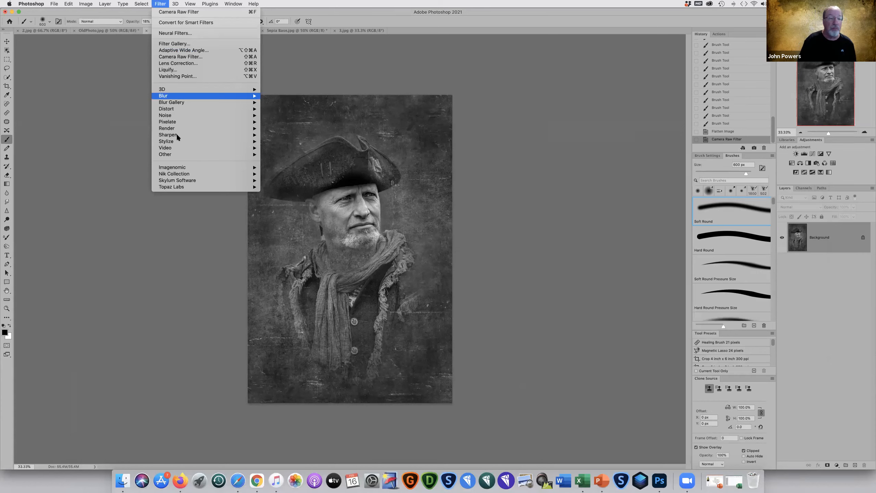
{"action": "mouse_move", "coordinate": [178, 134]}
{"action": "left_click", "coordinate": [278, 167]}
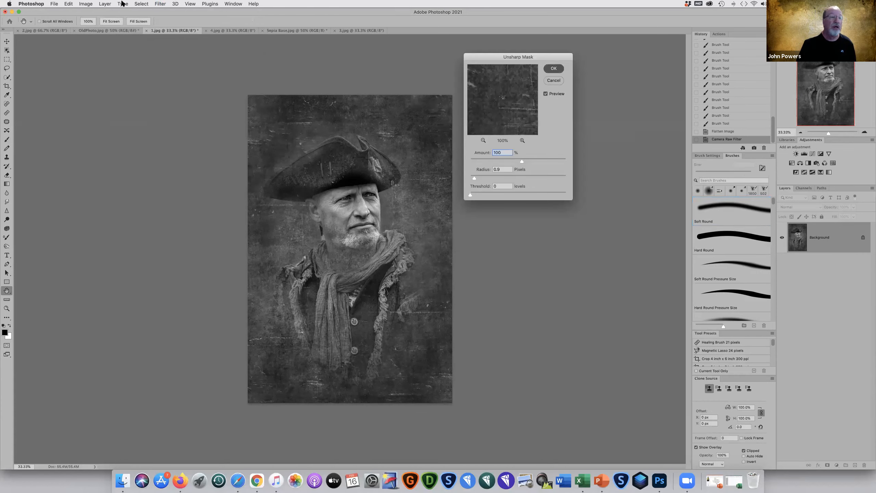
{"action": "key", "text": "Return"}
Step: Apply a Brightness/Contrast adjustment to the flattened portrait and return to the Brush tool
{"action": "left_click", "coordinate": [86, 3]}
{"action": "mouse_move", "coordinate": [96, 22]}
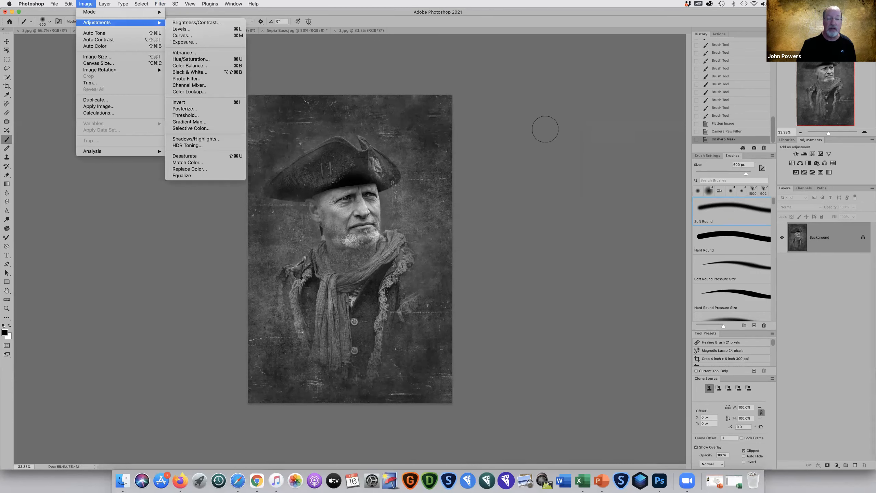
{"action": "left_click", "coordinate": [196, 22]}
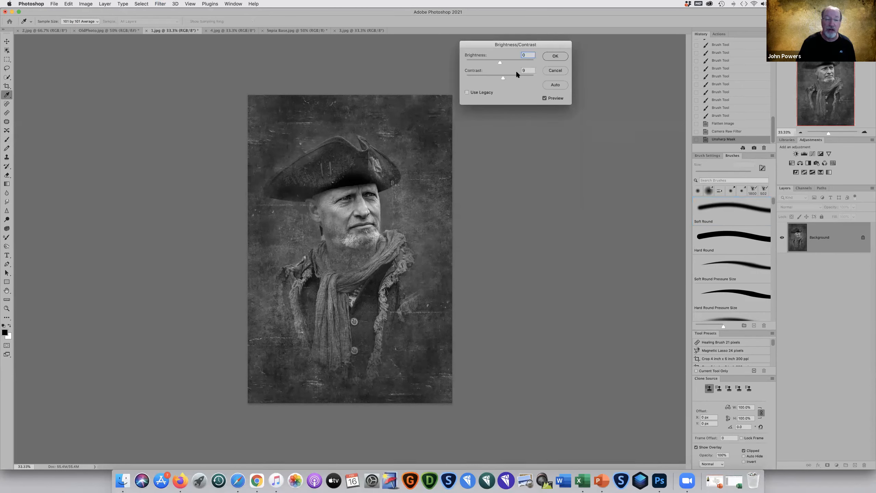
{"action": "left_click", "coordinate": [554, 57]}
{"action": "key", "text": "b"}
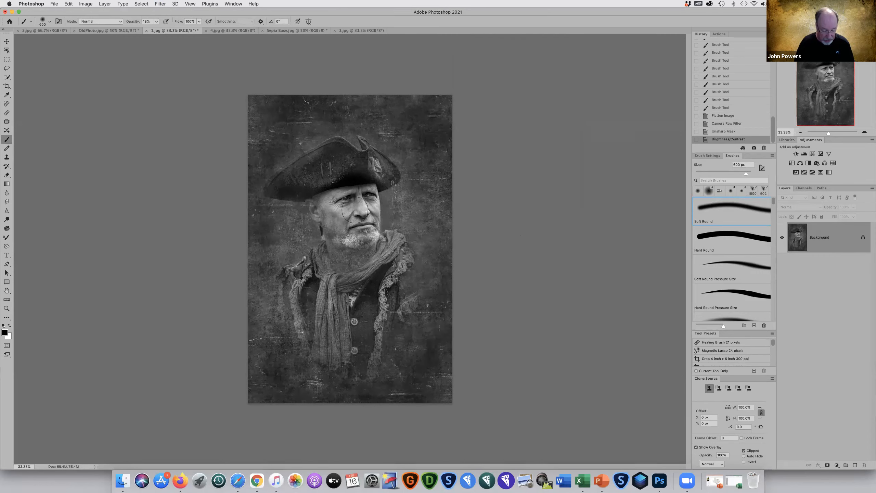
Step: Close the finished portrait 1.jpg and save its changes
{"action": "key", "text": "super+w"}
{"action": "key", "text": "Return"}
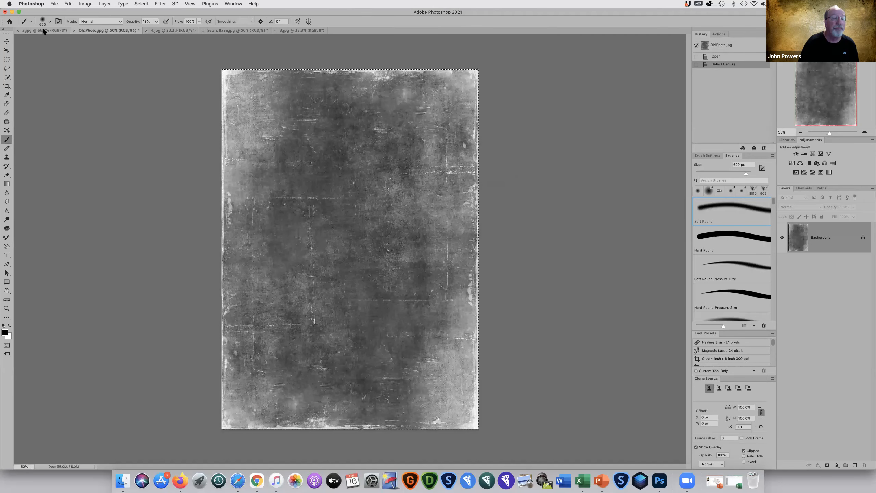
Step: Paste the copied old-photo texture as a new layer over the top-hat man in 2.jpg
{"action": "left_click", "coordinate": [43, 30]}
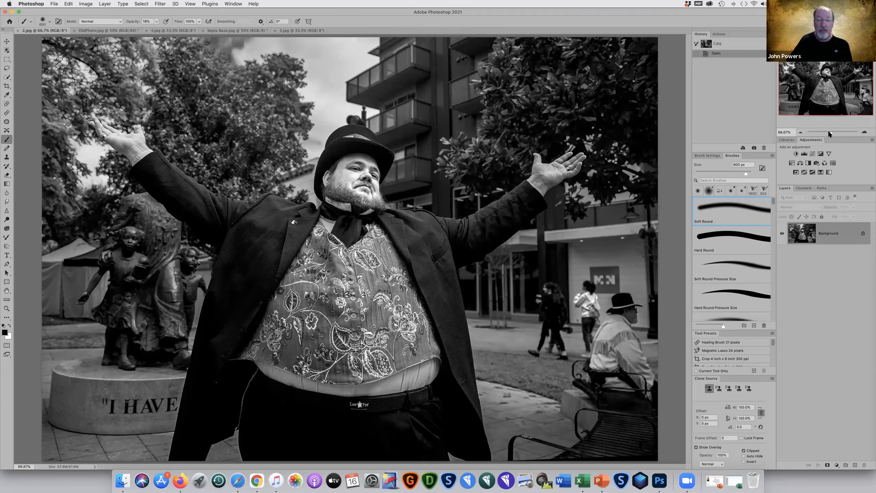
{"action": "left_click_drag", "start_coordinate": [830, 133], "coordinate": [831, 133]}
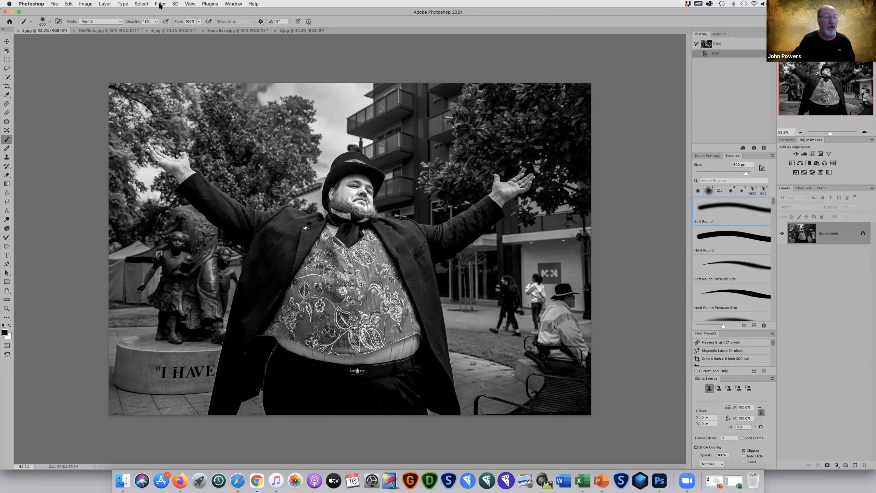
{"action": "left_click", "coordinate": [69, 3]}
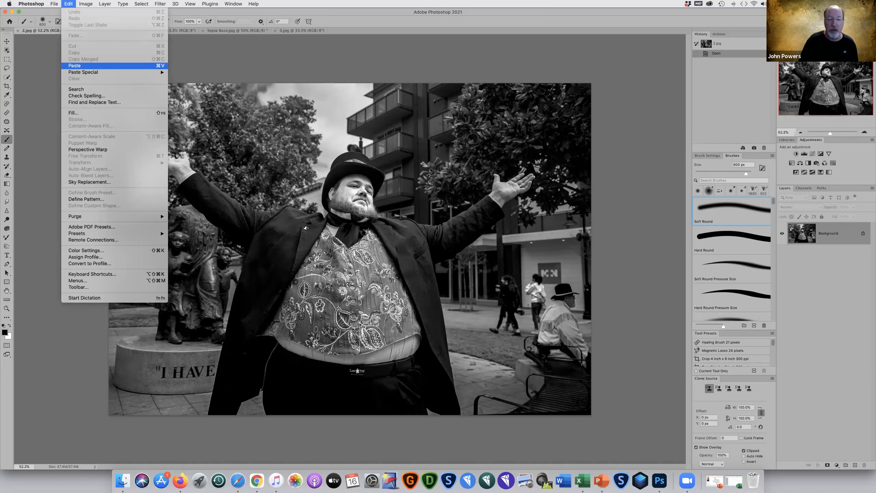
{"action": "left_click", "coordinate": [73, 66]}
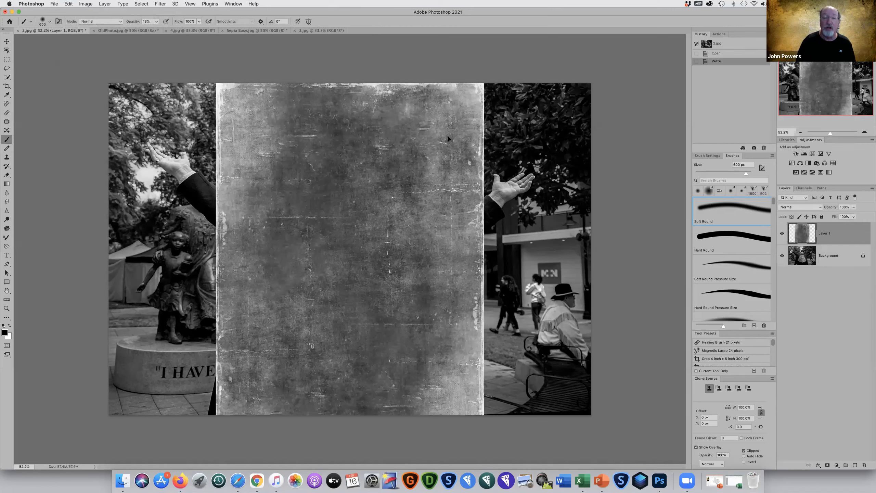
Step: Free-transform the pasted texture: rotate it to landscape and enlarge it until it extends beyond all edges of the photo
{"action": "key", "text": "super+t"}
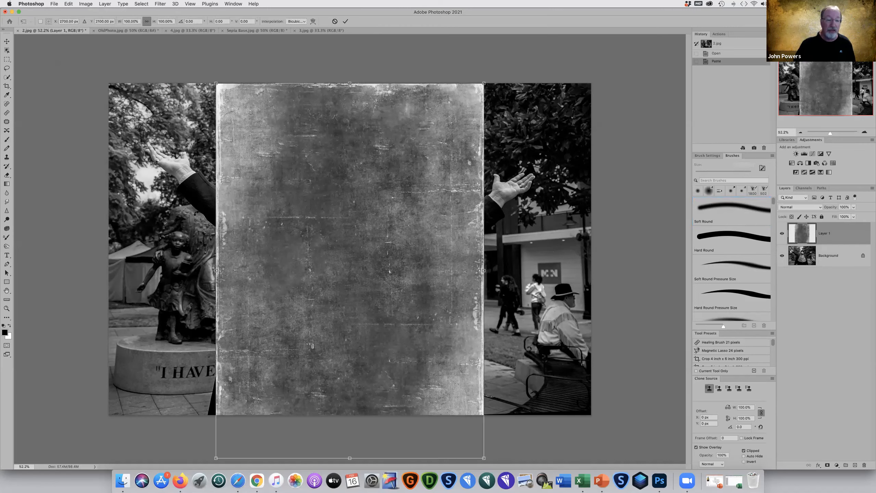
{"action": "left_click_drag", "start_coordinate": [201, 235], "coordinate": [231, 172]}
{"action": "left_click_drag", "start_coordinate": [360, 191], "coordinate": [499, 244]}
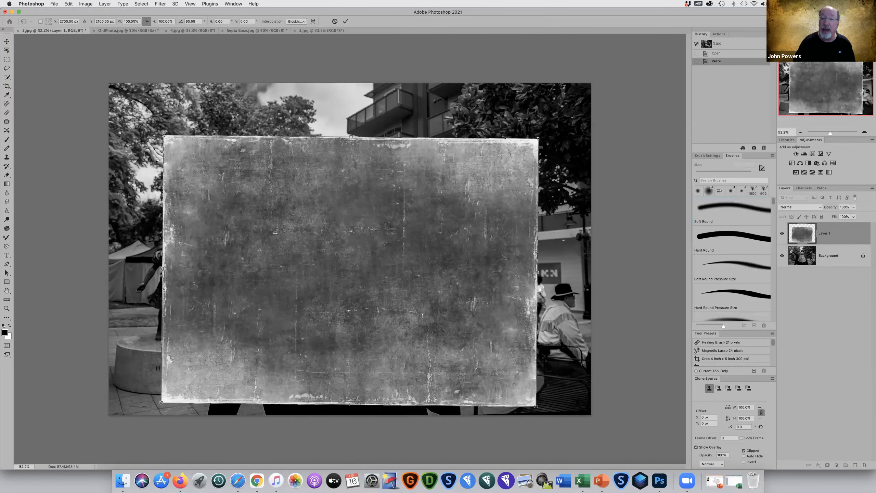
{"action": "left_click_drag", "start_coordinate": [538, 139], "coordinate": [607, 67]}
{"action": "left_click_drag", "start_coordinate": [160, 402], "coordinate": [135, 407]}
{"action": "left_click_drag", "start_coordinate": [28, 438], "coordinate": [29, 439]}
{"action": "key", "text": "b"}
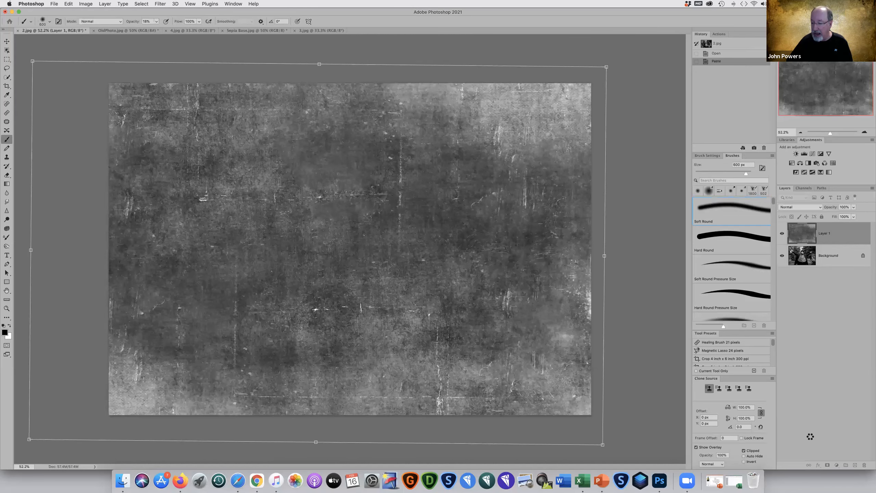
Step: Add a white layer mask to the texture layer, lower the layer's opacity to 43%, and make black the foreground colour
{"action": "left_click", "coordinate": [826, 463]}
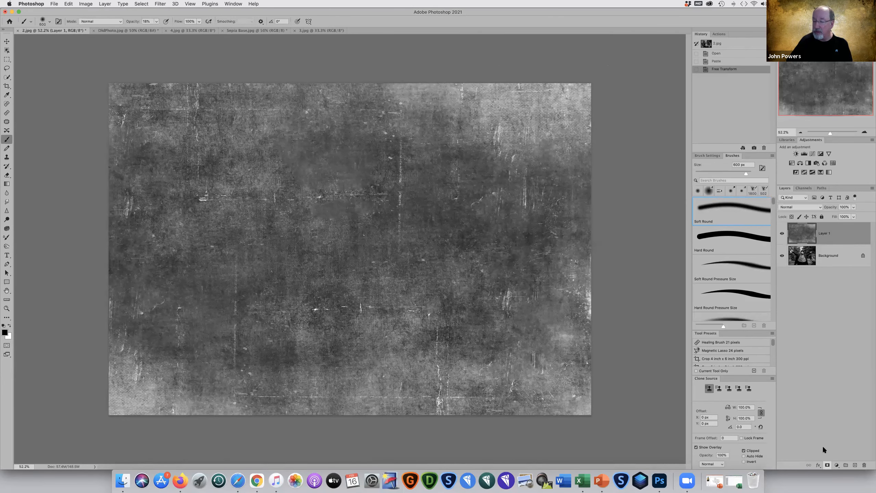
{"action": "left_click", "coordinate": [828, 465]}
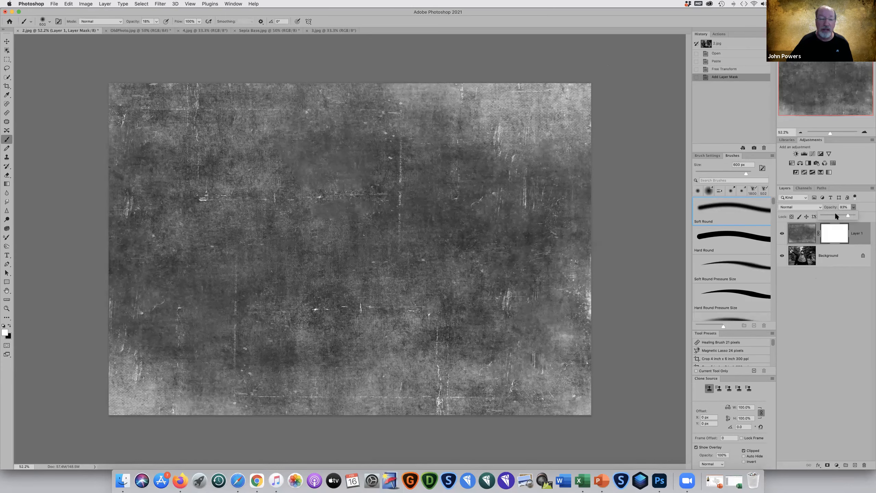
{"action": "left_click", "coordinate": [836, 216]}
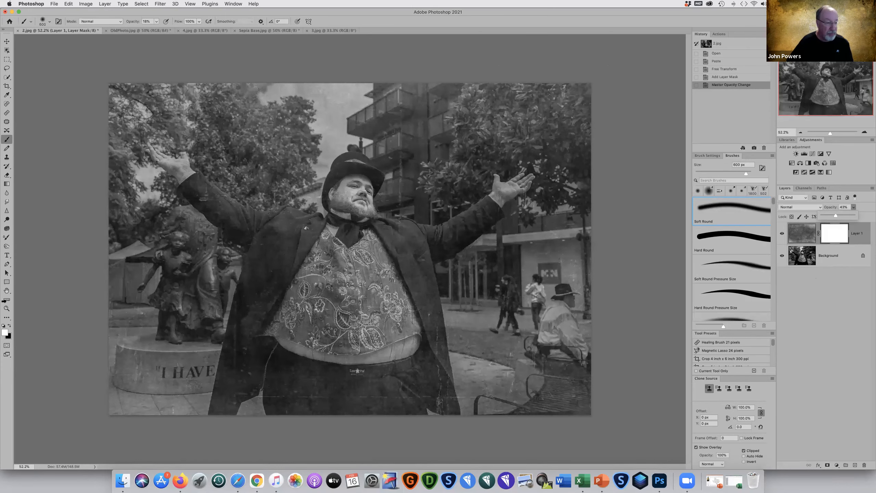
{"action": "key", "text": "x"}
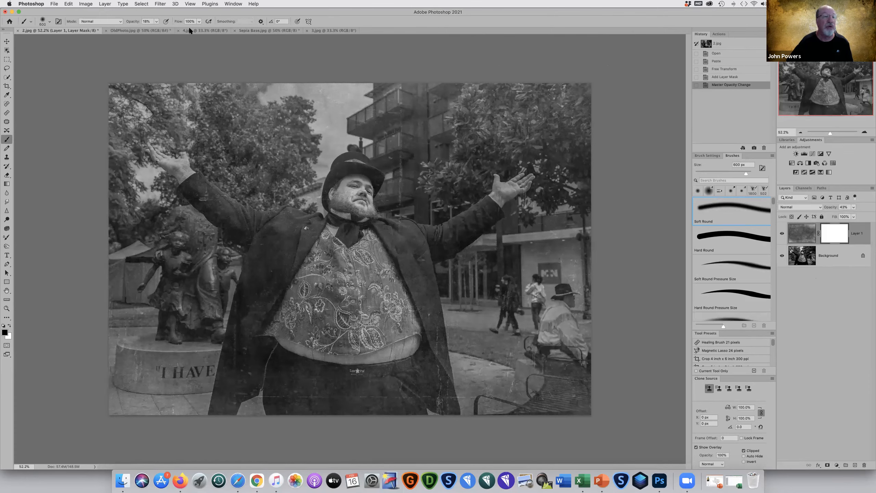
Step: Adjust the brush opacity and paint black on the mask over the man's face, both hands, arms and upper chest
{"action": "left_click", "coordinate": [157, 21]}
{"action": "left_click_drag", "start_coordinate": [155, 29], "coordinate": [162, 29]}
{"action": "left_click", "coordinate": [350, 209]}
{"action": "mouse_move", "coordinate": [530, 184]}
{"action": "left_mouse_down"}
{"action": "mouse_move", "coordinate": [449, 242]}
{"action": "mouse_move", "coordinate": [497, 214]}
{"action": "left_mouse_up"}
{"action": "left_click", "coordinate": [497, 214]}
{"action": "left_click_drag", "start_coordinate": [207, 207], "coordinate": [276, 241]}
{"action": "left_click_drag", "start_coordinate": [193, 190], "coordinate": [166, 159]}
{"action": "left_click_drag", "start_coordinate": [179, 166], "coordinate": [216, 210]}
{"action": "mouse_move", "coordinate": [410, 262]}
{"action": "left_mouse_down"}
{"action": "mouse_move", "coordinate": [360, 249]}
{"action": "mouse_move", "coordinate": [335, 224]}
{"action": "left_mouse_up"}
Step: Enlarge the brush to 900 px and paint the mask over the man's coat and patterned vest at 16% brush opacity
{"action": "key", "text": "bracketright"}
{"action": "key", "text": "bracketright"}
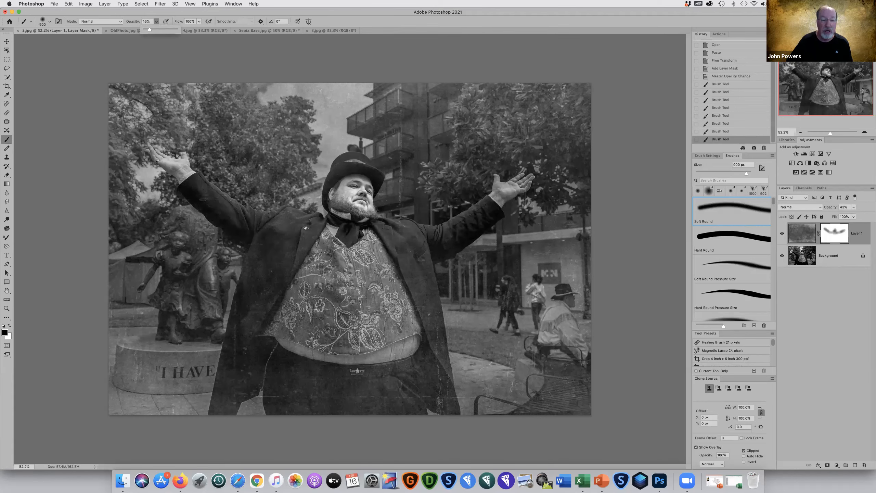
{"action": "left_click_drag", "start_coordinate": [311, 224], "coordinate": [380, 311]}
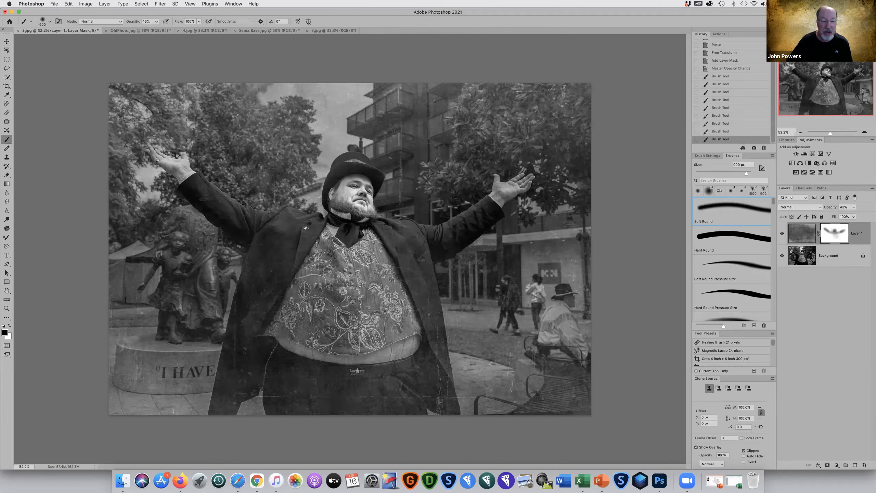
{"action": "mouse_move", "coordinate": [269, 256]}
{"action": "left_mouse_down"}
{"action": "mouse_move", "coordinate": [366, 379]}
{"action": "mouse_move", "coordinate": [414, 377]}
{"action": "left_mouse_up"}
{"action": "mouse_move", "coordinate": [448, 238]}
{"action": "left_mouse_down"}
{"action": "mouse_move", "coordinate": [268, 253]}
{"action": "mouse_move", "coordinate": [297, 366]}
{"action": "left_mouse_up"}
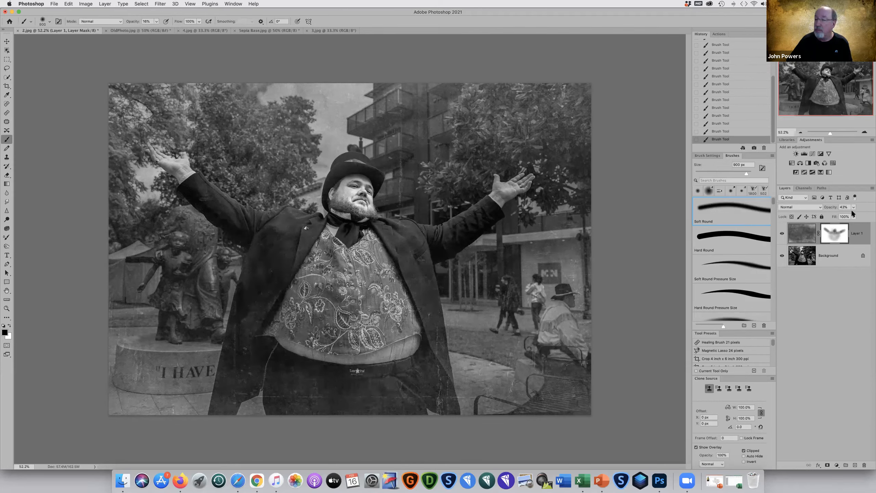
Step: Raise the texture layer's opacity to 100% and paint the mask over the man's top hat
{"action": "left_click", "coordinate": [854, 206]}
{"action": "left_click_drag", "start_coordinate": [872, 215], "coordinate": [875, 215]}
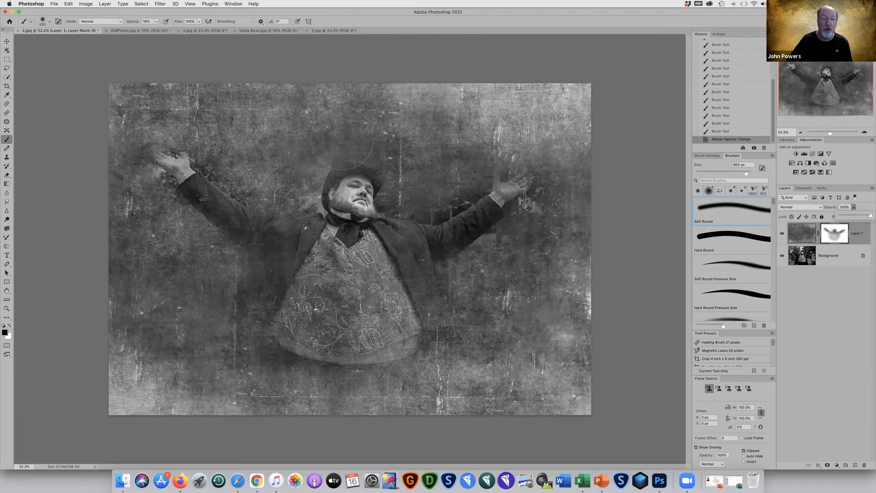
{"action": "mouse_move", "coordinate": [341, 138]}
{"action": "left_mouse_down"}
{"action": "mouse_move", "coordinate": [368, 141]}
{"action": "mouse_move", "coordinate": [361, 143]}
{"action": "mouse_move", "coordinate": [379, 161]}
{"action": "left_mouse_up"}
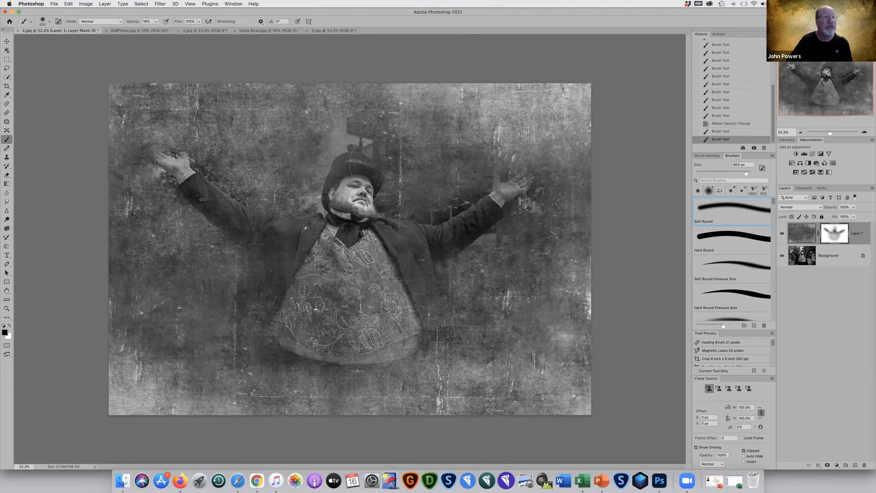
Step: Lower the brush opacity to 10% and dab the mask around the man's raised hand on the statue side with a 700 px brush
{"action": "left_click", "coordinate": [156, 22]}
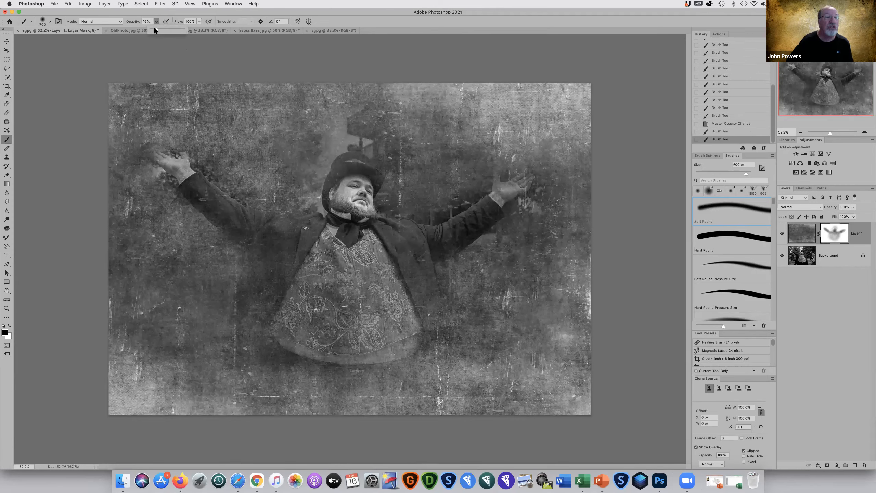
{"action": "left_click", "coordinate": [150, 175]}
{"action": "left_click", "coordinate": [150, 175]}
{"action": "left_click", "coordinate": [150, 175]}
{"action": "left_click", "coordinate": [151, 174]}
{"action": "left_click", "coordinate": [150, 174]}
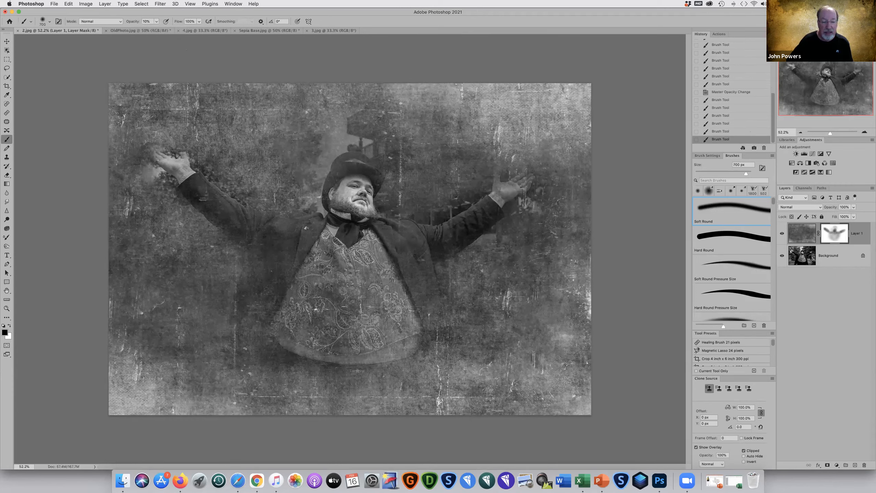
Step: Dab the mask lightly below the vest, along the coat edges and around the arm on the bench side
{"action": "left_click", "coordinate": [313, 390]}
{"action": "left_click", "coordinate": [344, 399]}
{"action": "left_click", "coordinate": [351, 379]}
{"action": "left_click", "coordinate": [425, 268]}
{"action": "left_click", "coordinate": [511, 214]}
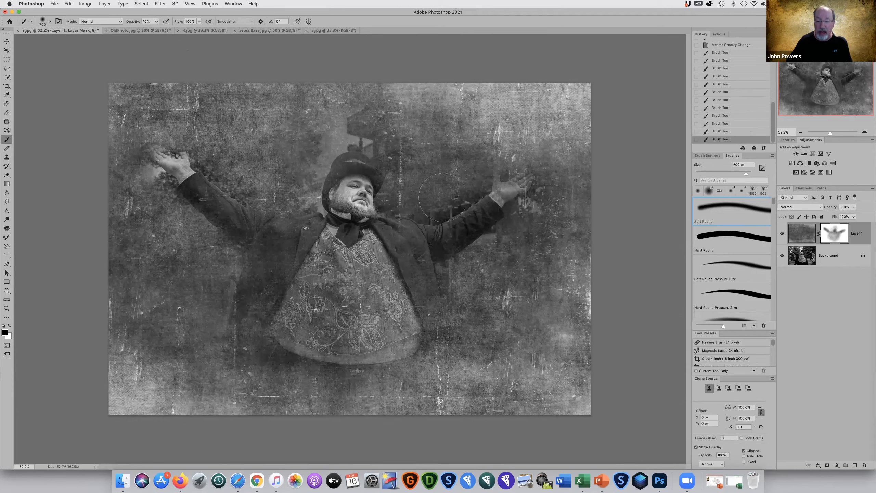
{"action": "left_click", "coordinate": [516, 272]}
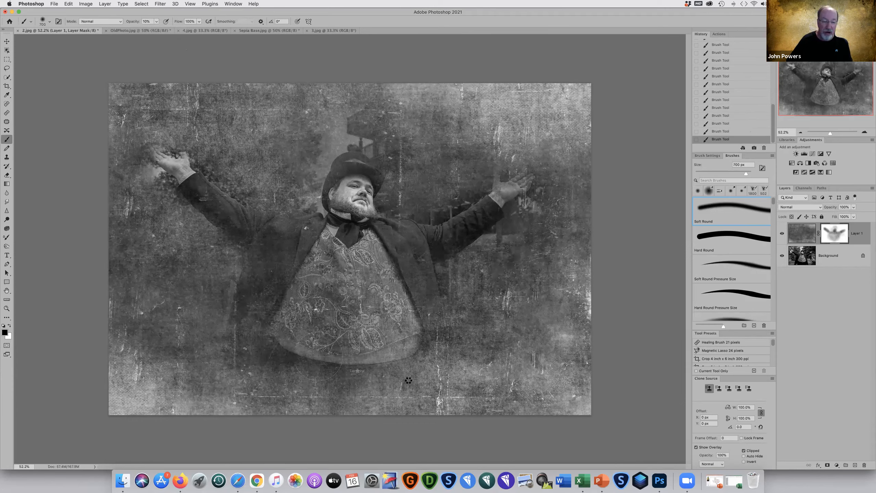
{"action": "left_click", "coordinate": [280, 355]}
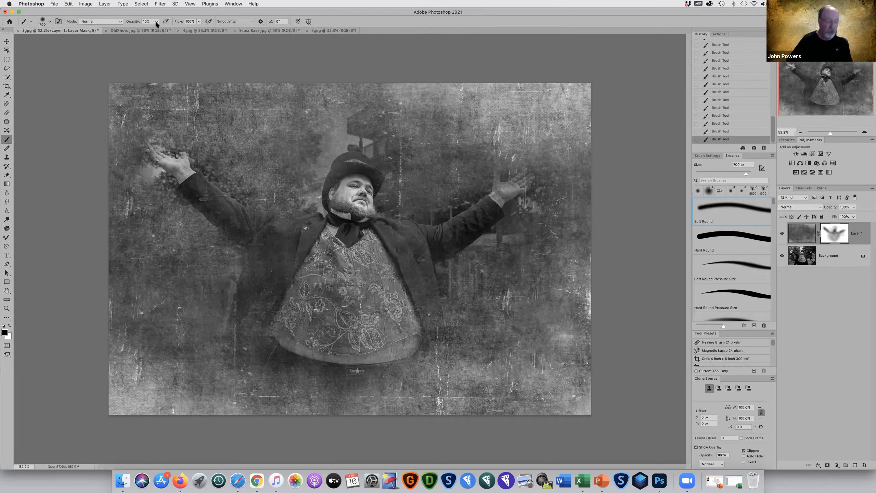
Step: Enlarge the brush to 1200 px and lightly paint the mask over the bystanders in the background and the coat's side
{"action": "key", "text": "x"}
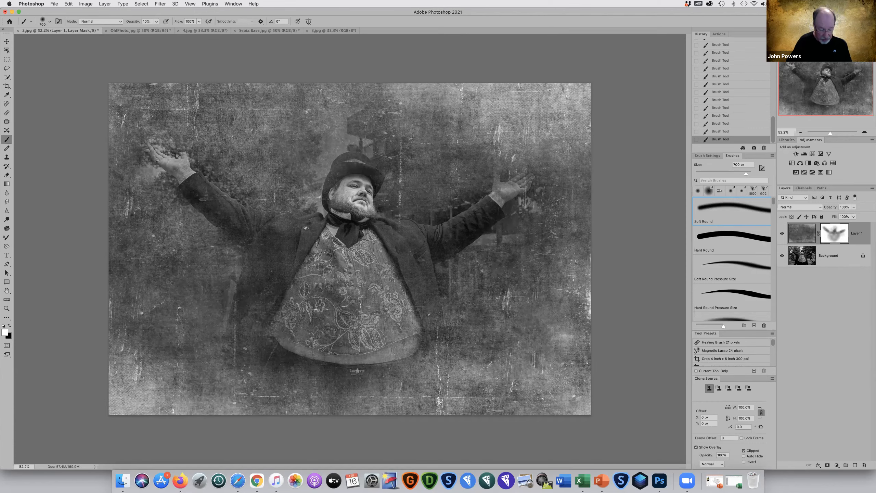
{"action": "key", "text": "x"}
{"action": "key", "text": "bracketright"}
{"action": "key", "text": "bracketright"}
{"action": "mouse_move", "coordinate": [545, 196]}
{"action": "left_mouse_down"}
{"action": "mouse_move", "coordinate": [502, 246]}
{"action": "mouse_move", "coordinate": [559, 318]}
{"action": "left_mouse_up"}
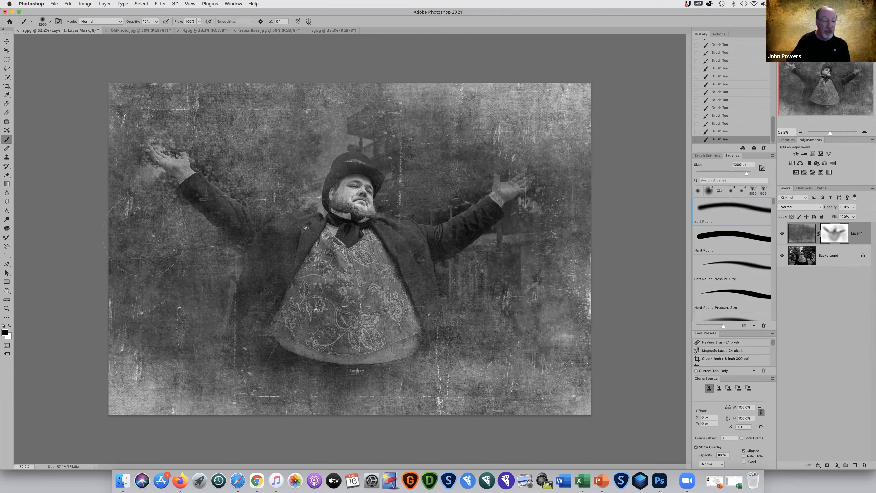
{"action": "left_click_drag", "start_coordinate": [279, 321], "coordinate": [282, 269]}
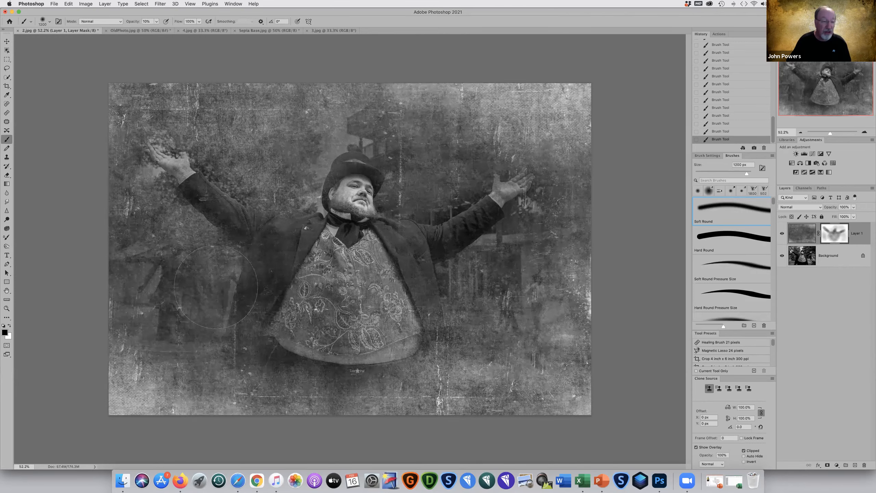
Step: Display the layer mask as a red overlay to inspect the painted areas
{"action": "key", "text": "x"}
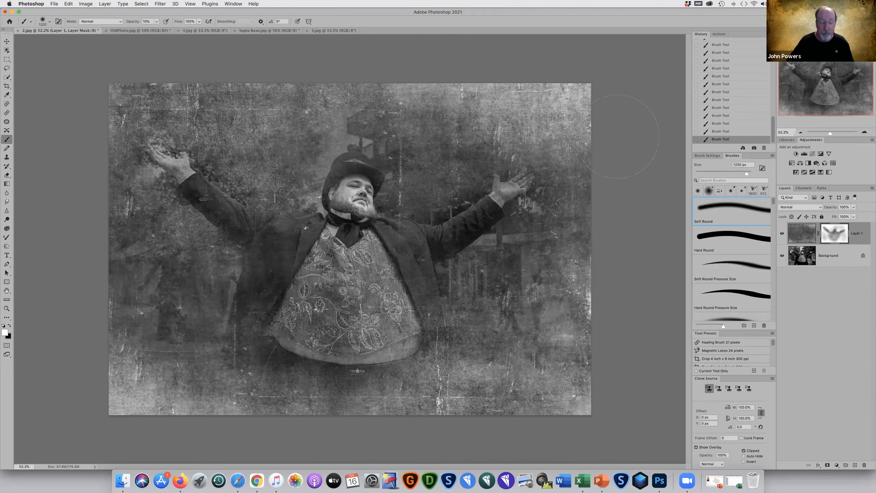
{"action": "key", "text": "backslash"}
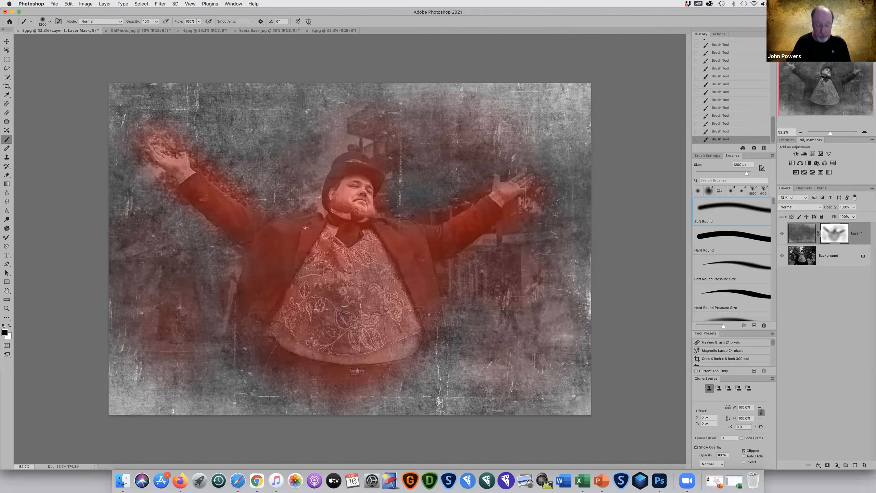
{"action": "key", "text": "x"}
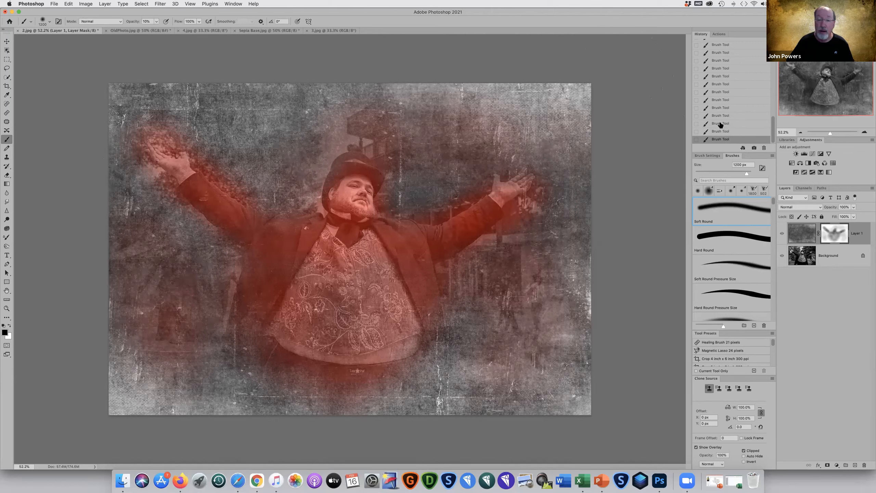
Step: Undo the last three brush strokes on the mask and redo them
{"action": "key", "text": "super+z"}
{"action": "key", "text": "super+z"}
{"action": "key", "text": "super+z"}
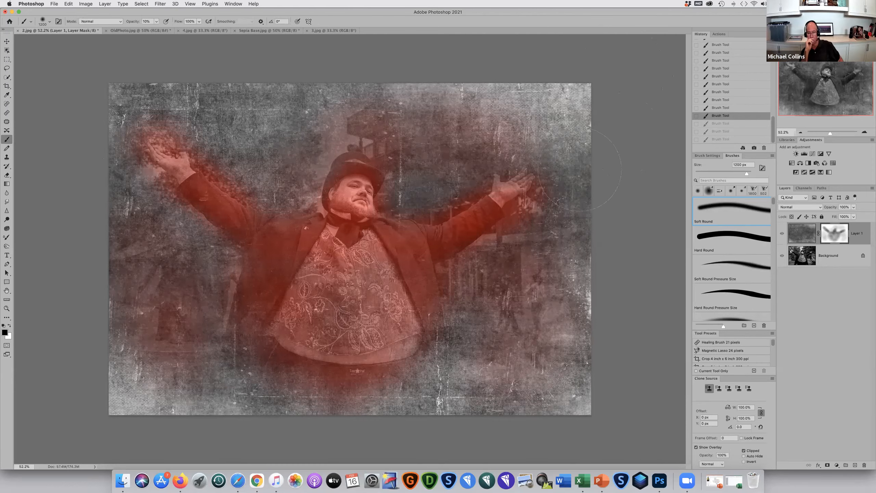
{"action": "key", "text": "super+shift+z"}
{"action": "key", "text": "super+shift+z"}
{"action": "key", "text": "super+shift+z"}
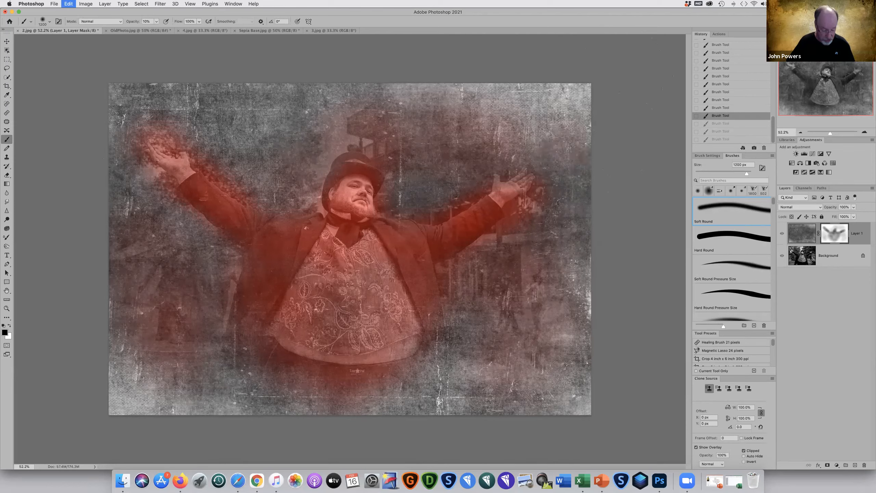
{"action": "key", "text": "super+s"}
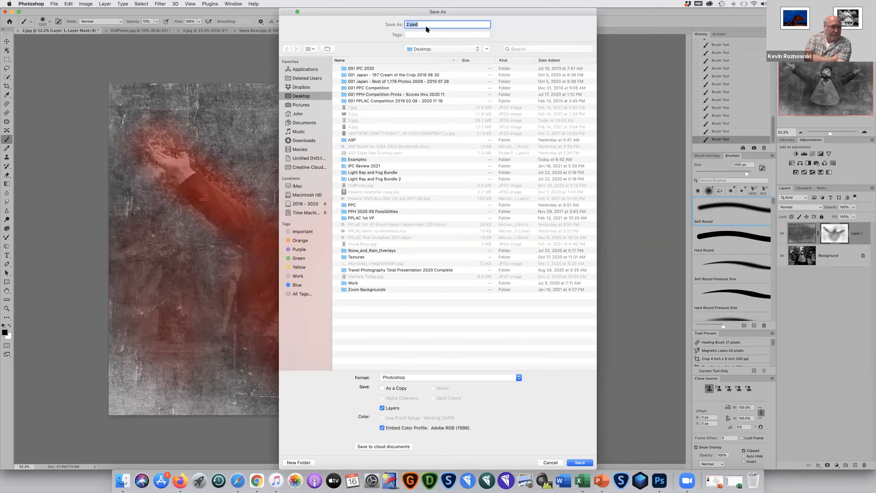
{"action": "left_click", "coordinate": [426, 25]}
{"action": "left_click", "coordinate": [551, 463]}
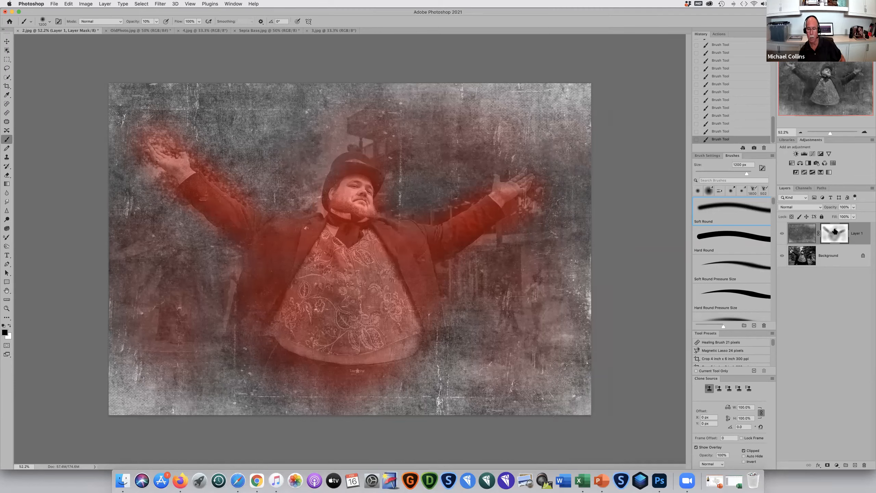
Step: Hide the red mask overlay and flatten the image into a single background layer
{"action": "left_click", "coordinate": [835, 232], "text": "alt+shift"}
{"action": "key", "text": "x"}
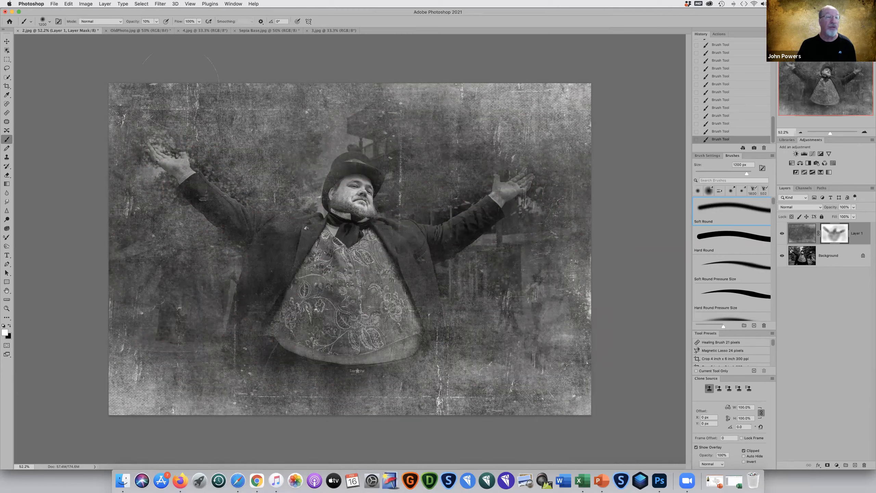
{"action": "left_click", "coordinate": [105, 4]}
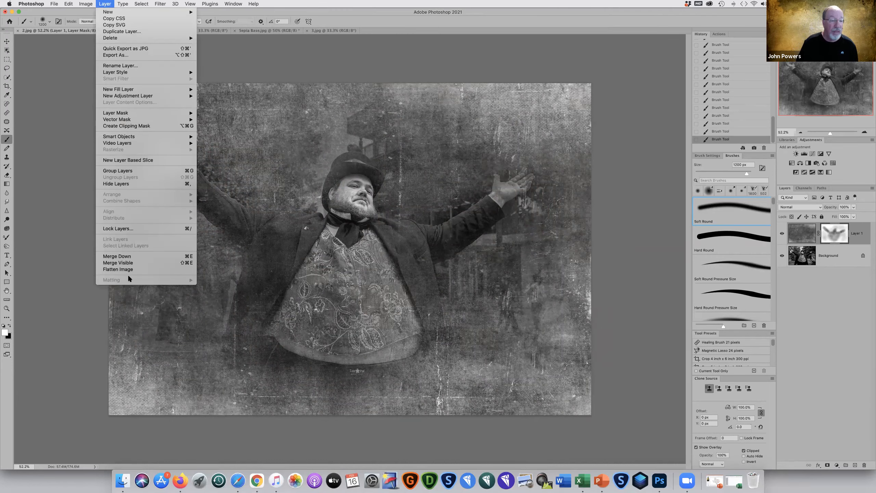
{"action": "left_click", "coordinate": [118, 270]}
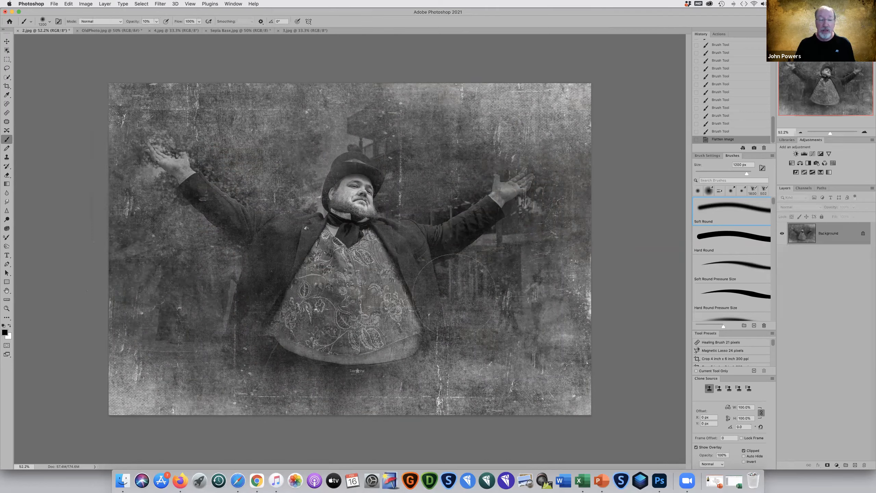
{"action": "left_click", "coordinate": [161, 4]}
{"action": "left_click", "coordinate": [161, 4]}
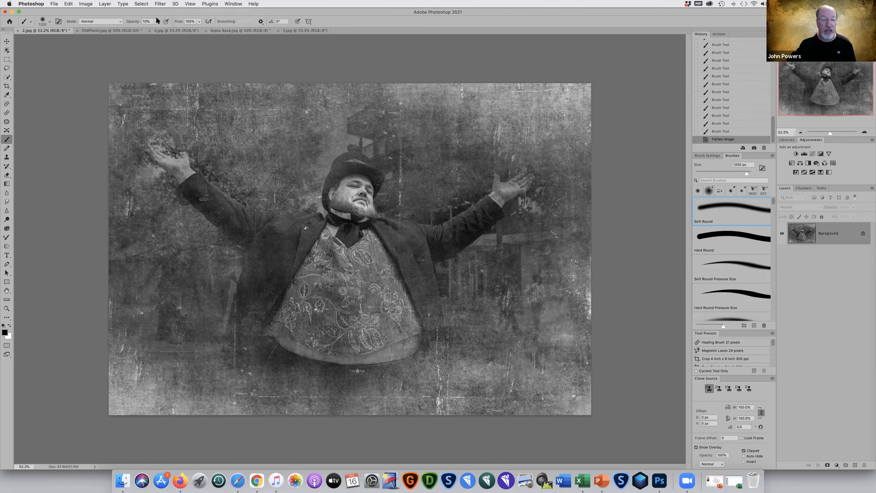
Step: Colorize the flattened photo a sepia brown with Hue/Saturation at hue 31 and saturation 15
{"action": "left_click", "coordinate": [90, 5]}
{"action": "mouse_move", "coordinate": [97, 23]}
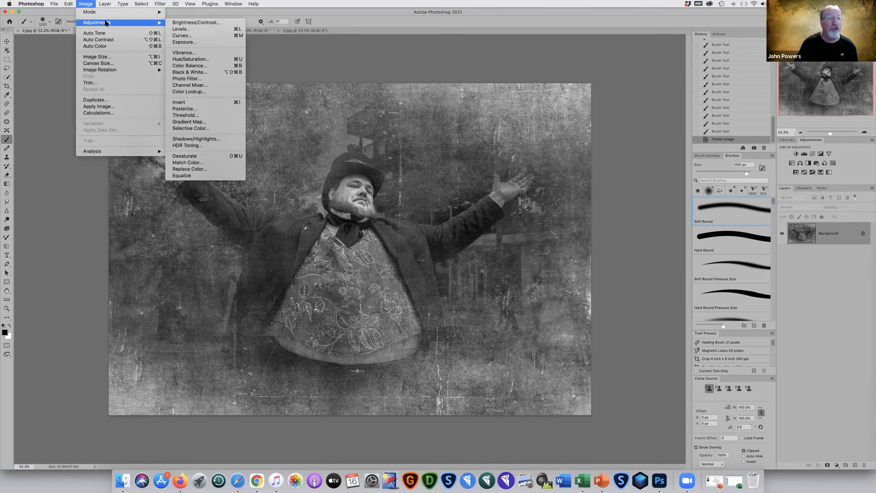
{"action": "left_click", "coordinate": [191, 59]}
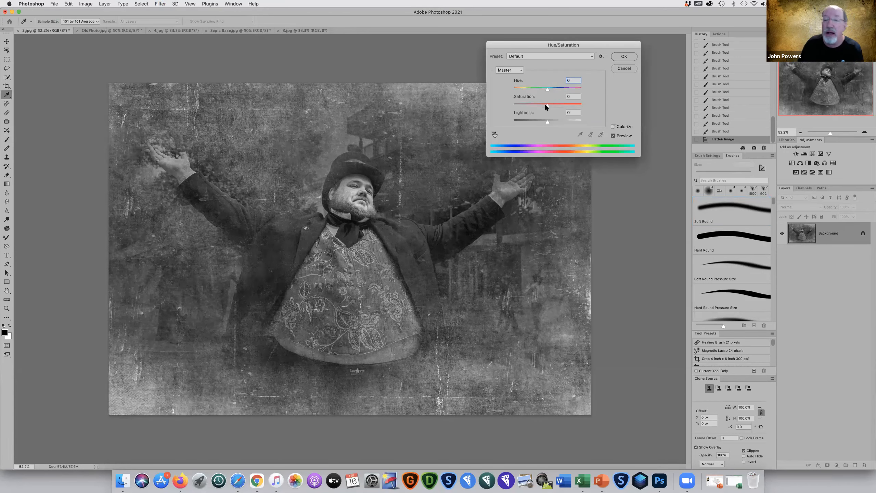
{"action": "left_click", "coordinate": [613, 126]}
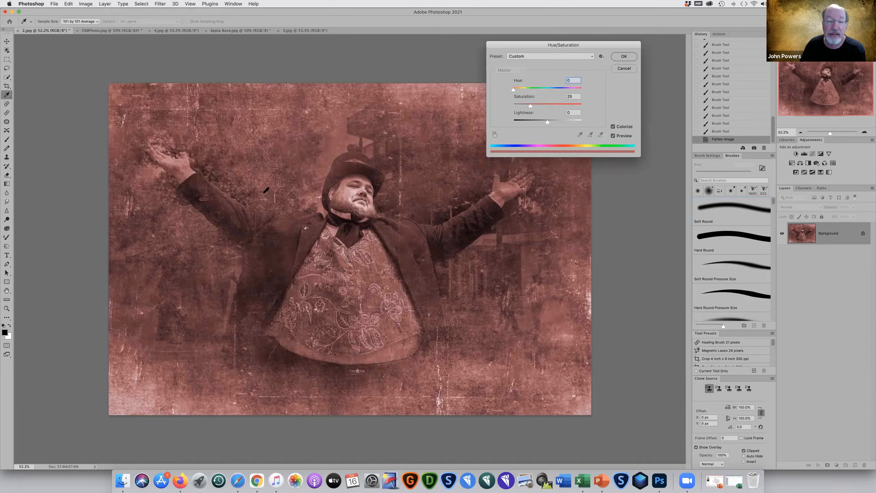
{"action": "left_click_drag", "start_coordinate": [513, 91], "coordinate": [517, 90]}
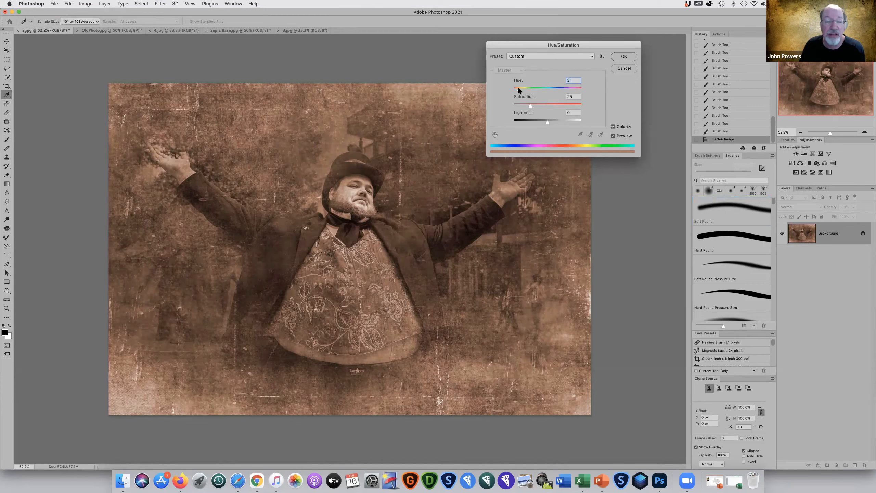
{"action": "left_click_drag", "start_coordinate": [530, 105], "coordinate": [523, 103]}
{"action": "left_click", "coordinate": [623, 57]}
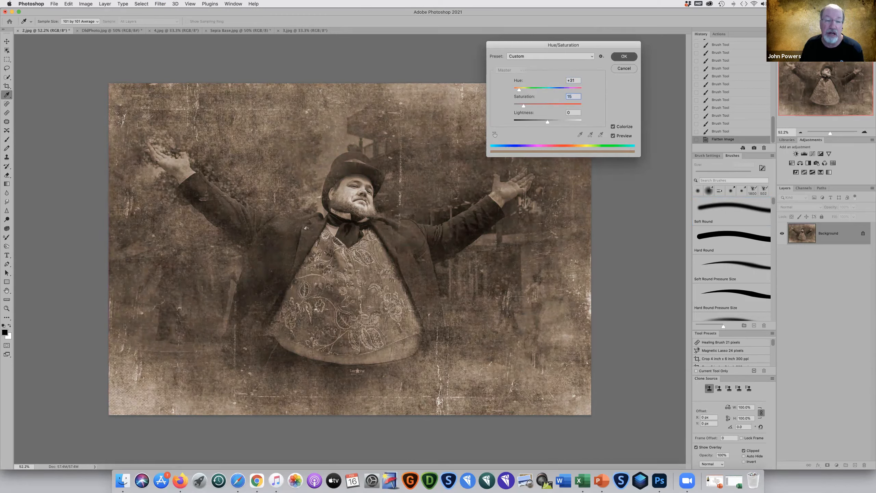
Step: Slightly increase the contrast of the sepia-toned photo with a Brightness/Contrast adjustment
{"action": "key", "text": "b"}
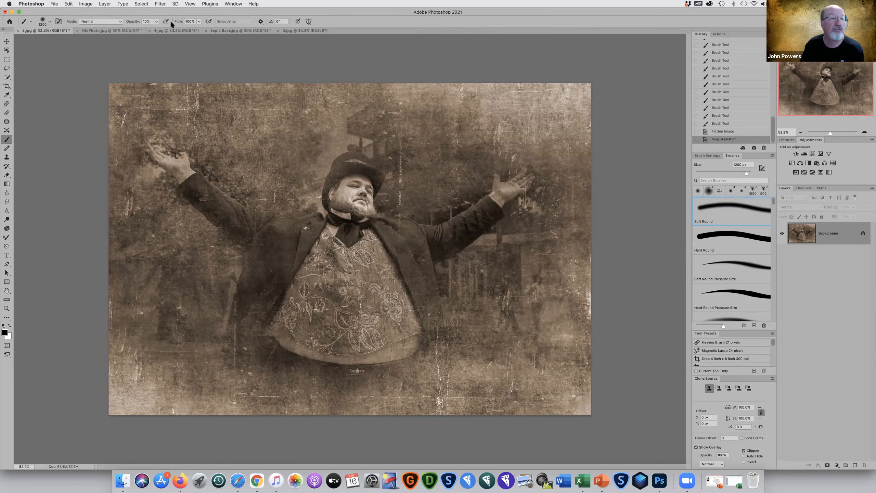
{"action": "left_click", "coordinate": [86, 4]}
{"action": "mouse_move", "coordinate": [100, 20]}
{"action": "left_click", "coordinate": [183, 21]}
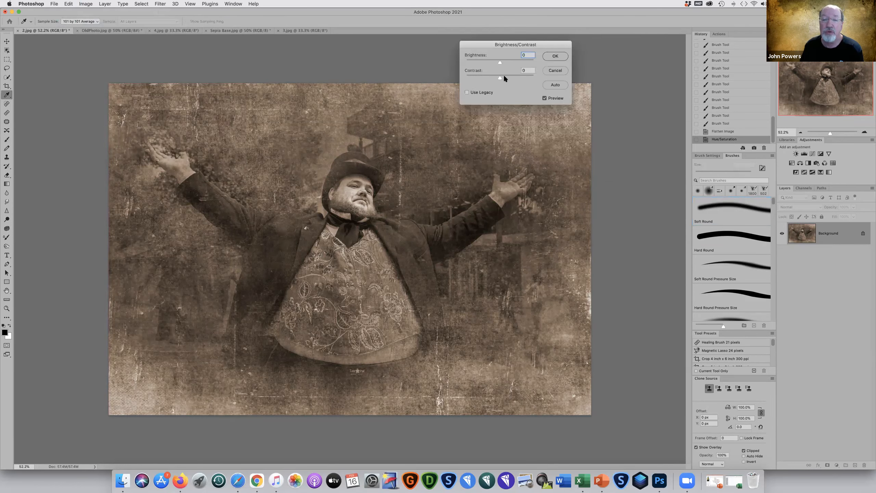
{"action": "left_click", "coordinate": [504, 77]}
{"action": "left_click", "coordinate": [549, 56]}
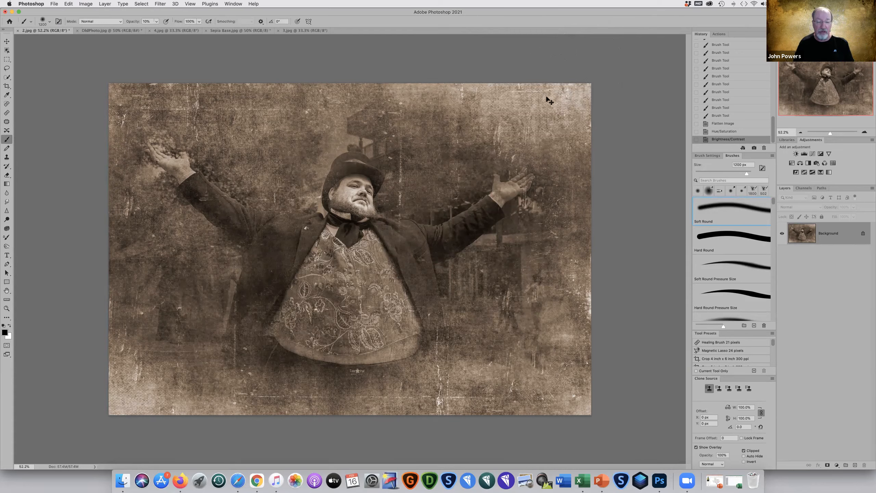
Step: Close 2.jpg without saving and switch to the portrait of the child in 3.jpg
{"action": "key", "text": "super+w"}
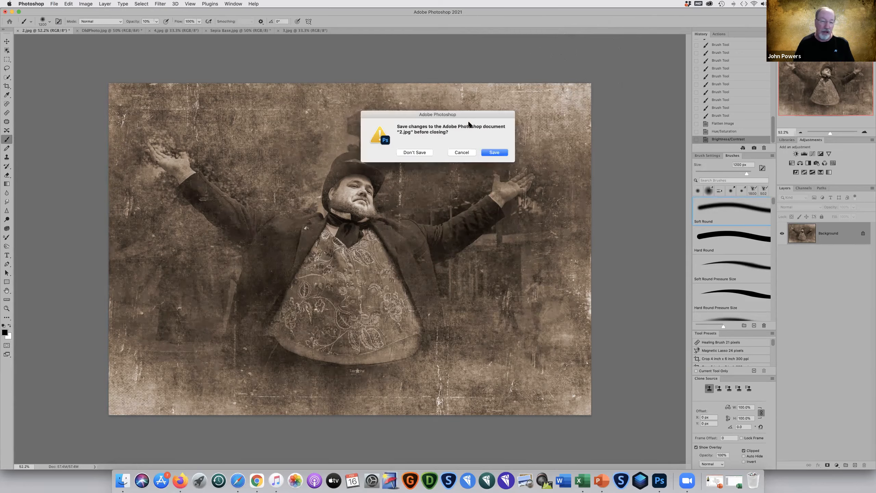
{"action": "left_click", "coordinate": [406, 154]}
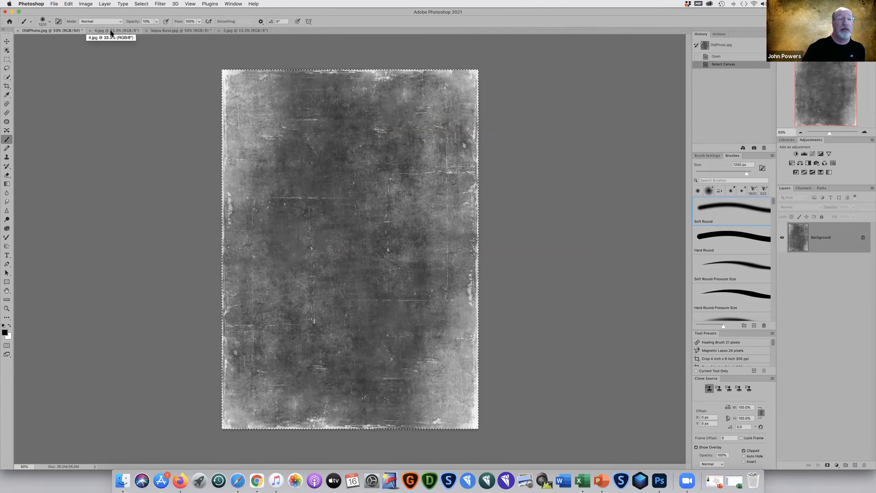
{"action": "left_click", "coordinate": [247, 31]}
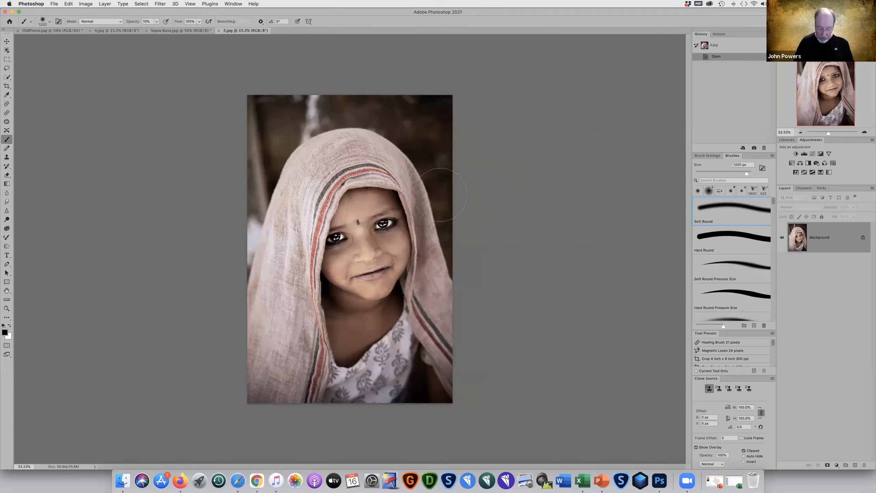
Step: Select both of the child's eyes using the Lasso with a 5 px feather, and invert the selection
{"action": "key", "text": "l"}
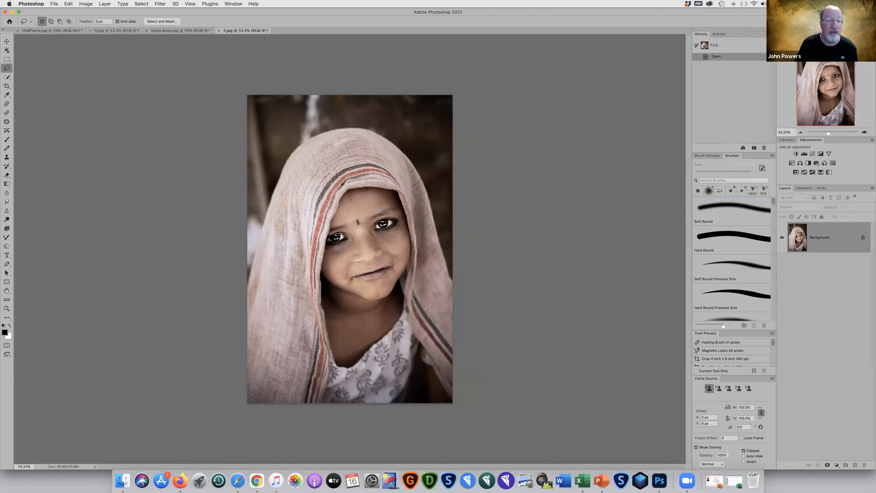
{"action": "mouse_move", "coordinate": [341, 246]}
{"action": "left_mouse_down"}
{"action": "mouse_move", "coordinate": [328, 239]}
{"action": "mouse_move", "coordinate": [345, 234]}
{"action": "mouse_move", "coordinate": [341, 246]}
{"action": "mouse_move", "coordinate": [386, 222]}
{"action": "mouse_move", "coordinate": [380, 234]}
{"action": "mouse_move", "coordinate": [399, 229]}
{"action": "mouse_move", "coordinate": [397, 219]}
{"action": "mouse_move", "coordinate": [380, 223]}
{"action": "left_mouse_up"}
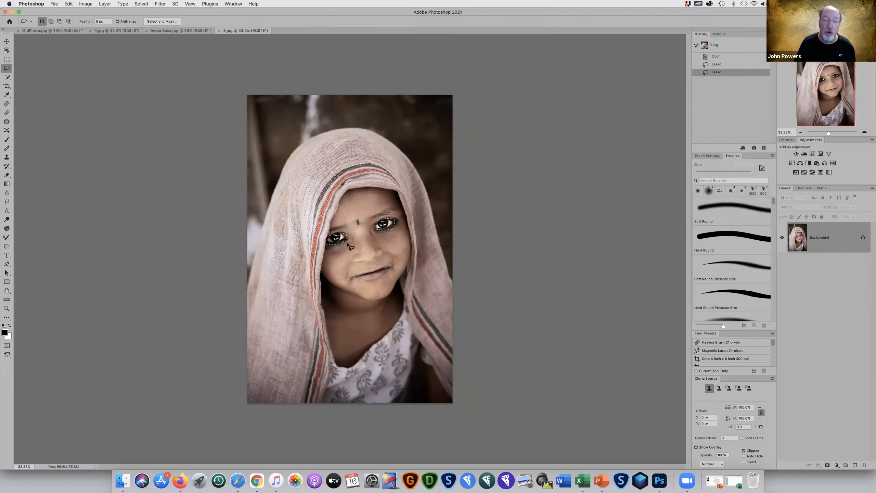
{"action": "key", "text": "super+d"}
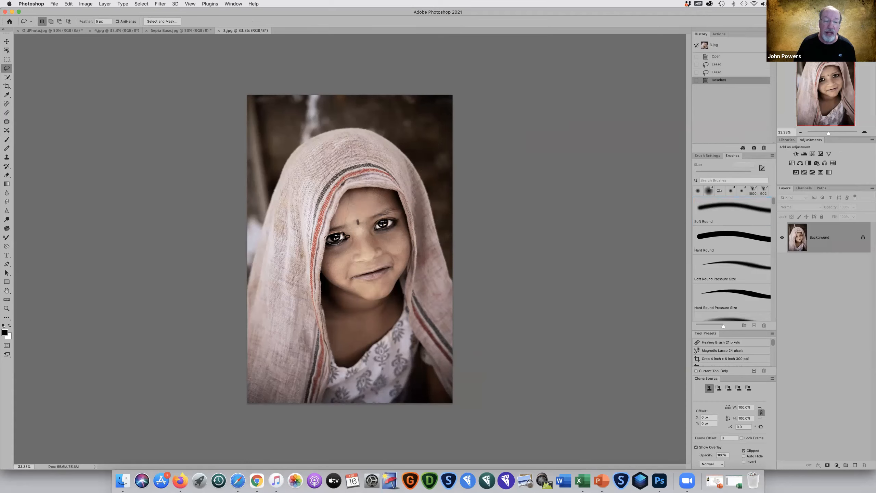
{"action": "left_click_drag", "start_coordinate": [345, 236], "coordinate": [364, 227]}
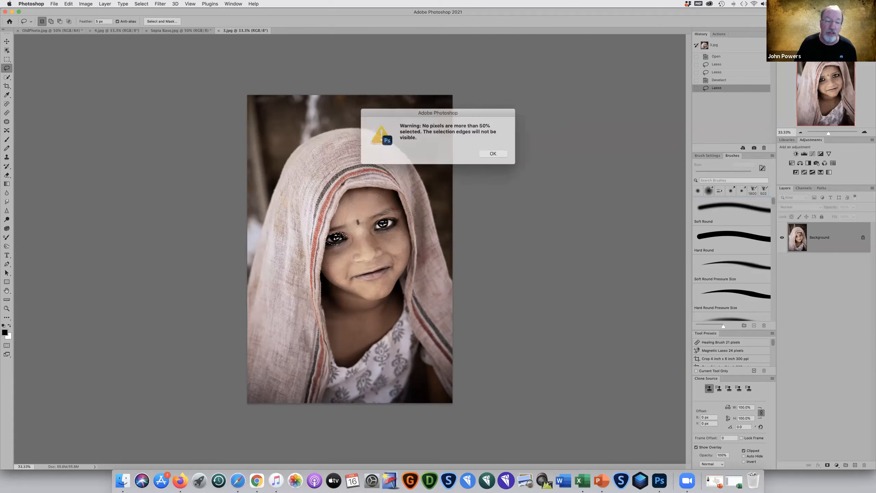
{"action": "left_click", "coordinate": [490, 152]}
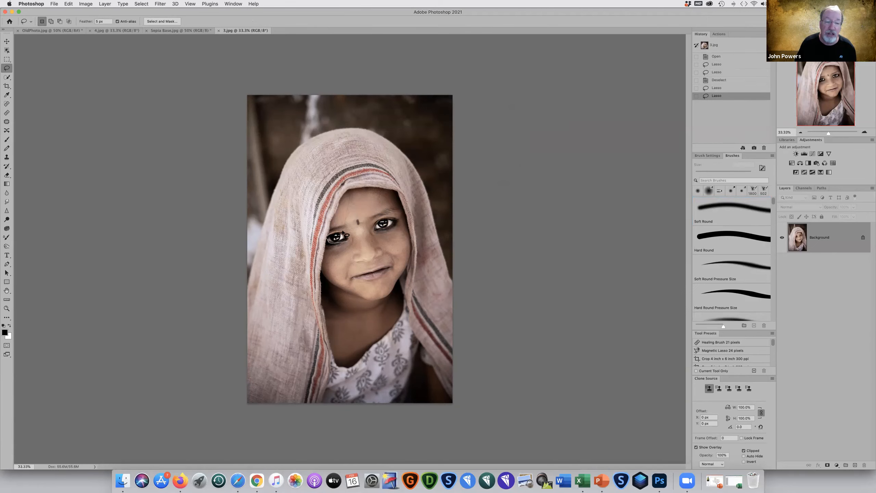
{"action": "mouse_move", "coordinate": [376, 229]}
{"action": "left_mouse_down"}
{"action": "mouse_move", "coordinate": [400, 223]}
{"action": "mouse_move", "coordinate": [389, 219]}
{"action": "mouse_move", "coordinate": [386, 229]}
{"action": "left_mouse_up"}
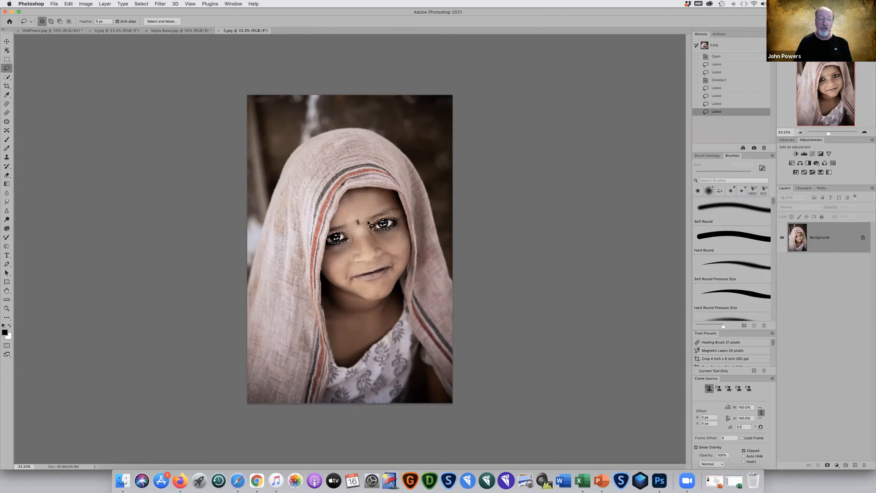
{"action": "left_click", "coordinate": [137, 4]}
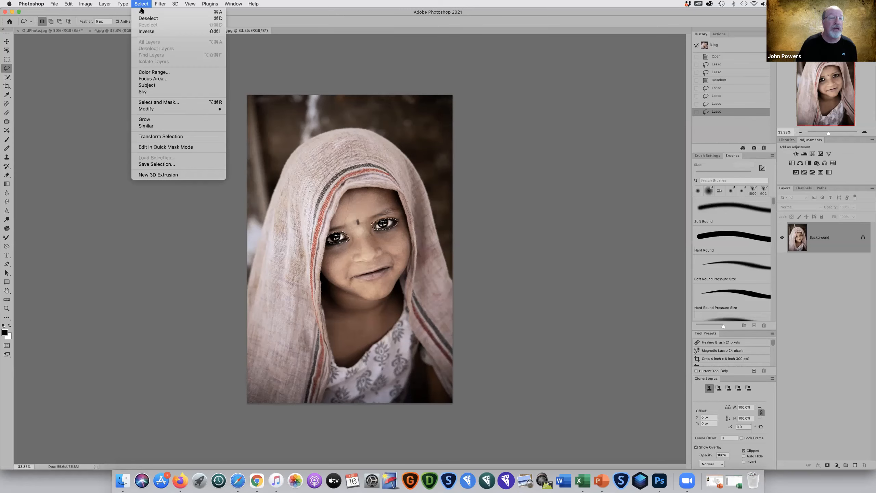
{"action": "left_click", "coordinate": [146, 31]}
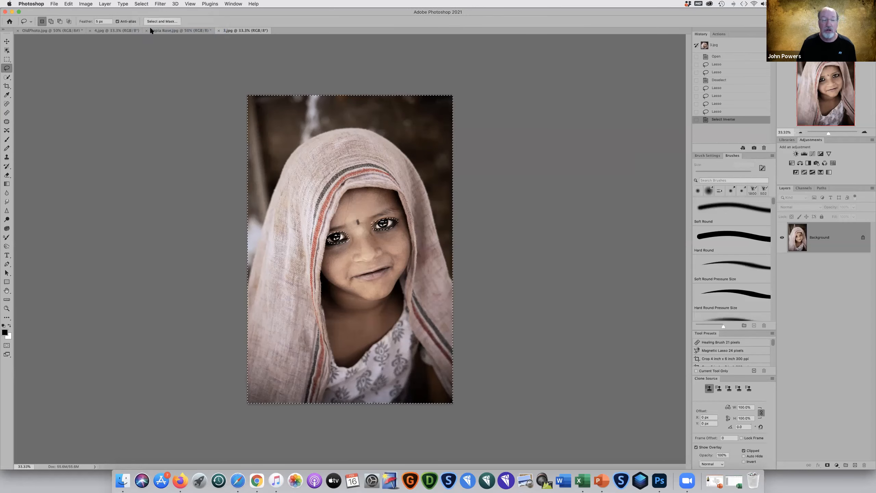
Step: Reduce the saturation of everything except the eyes to -61 with a Hue/Saturation adjustment
{"action": "left_click", "coordinate": [84, 4]}
{"action": "mouse_move", "coordinate": [114, 23]}
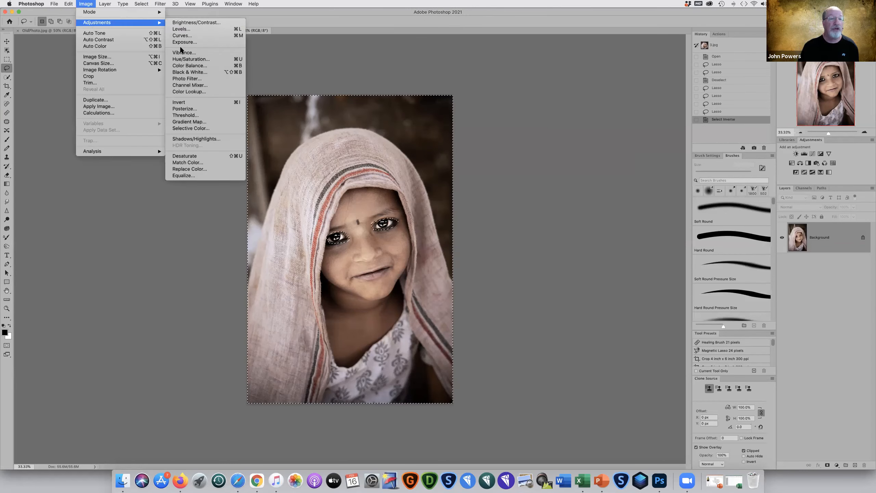
{"action": "left_click", "coordinate": [190, 59]}
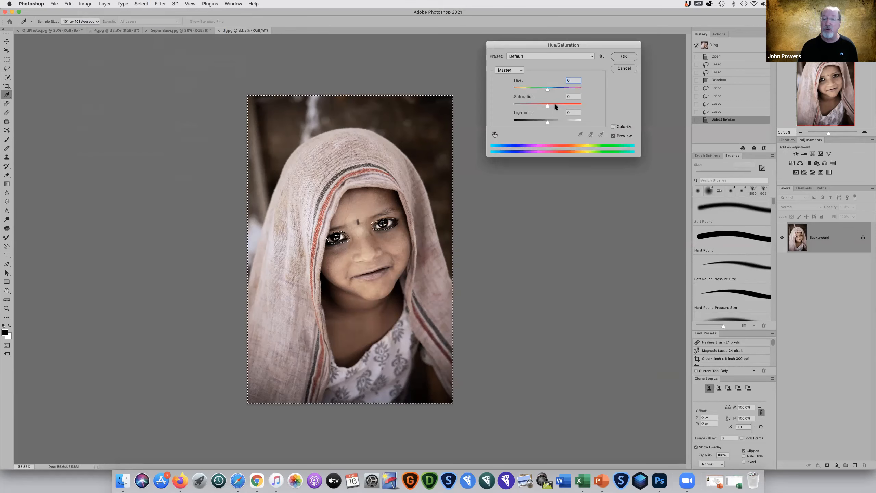
{"action": "left_click_drag", "start_coordinate": [548, 106], "coordinate": [528, 106]}
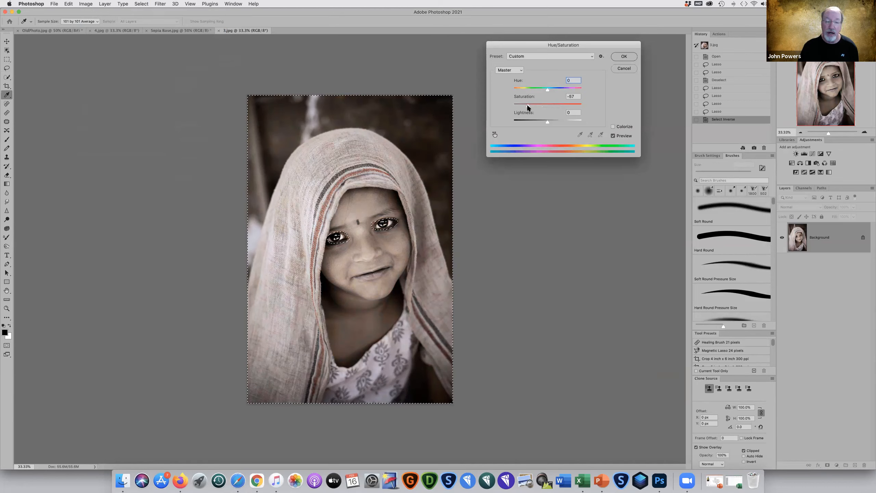
{"action": "left_click_drag", "start_coordinate": [527, 104], "coordinate": [526, 105]}
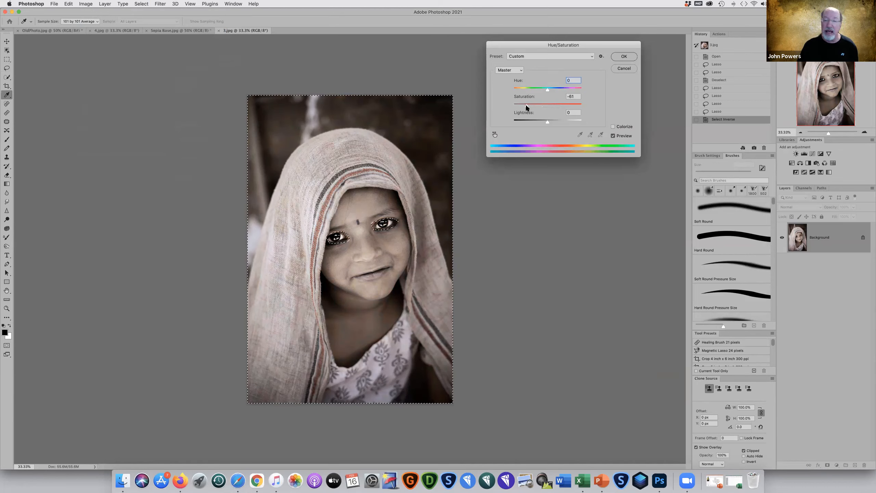
{"action": "left_click", "coordinate": [617, 54]}
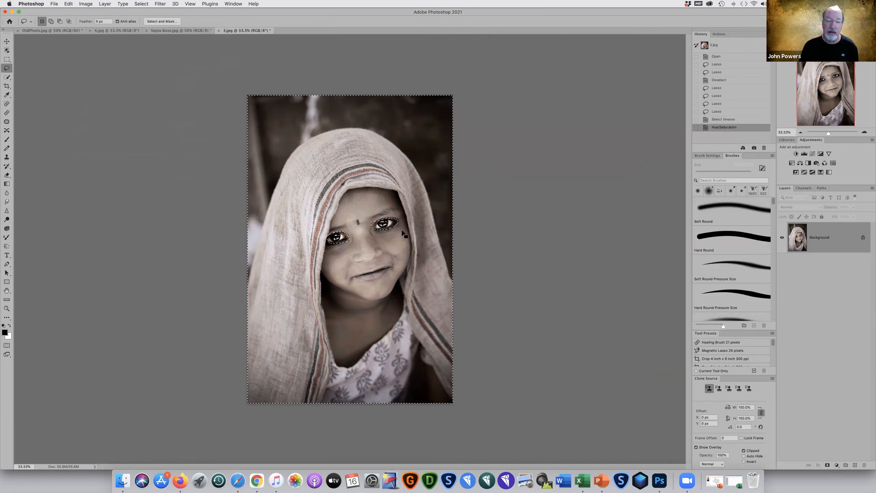
Step: Invert the selection back to the eyes, lower their Reds saturation to -30 with Hue/Saturation, and deselect
{"action": "left_click", "coordinate": [141, 4]}
{"action": "left_click", "coordinate": [146, 32]}
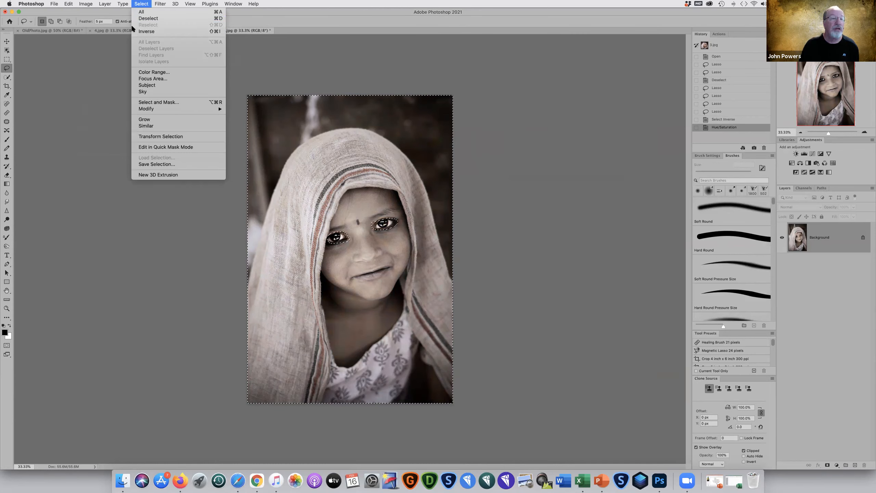
{"action": "left_click", "coordinate": [85, 3]}
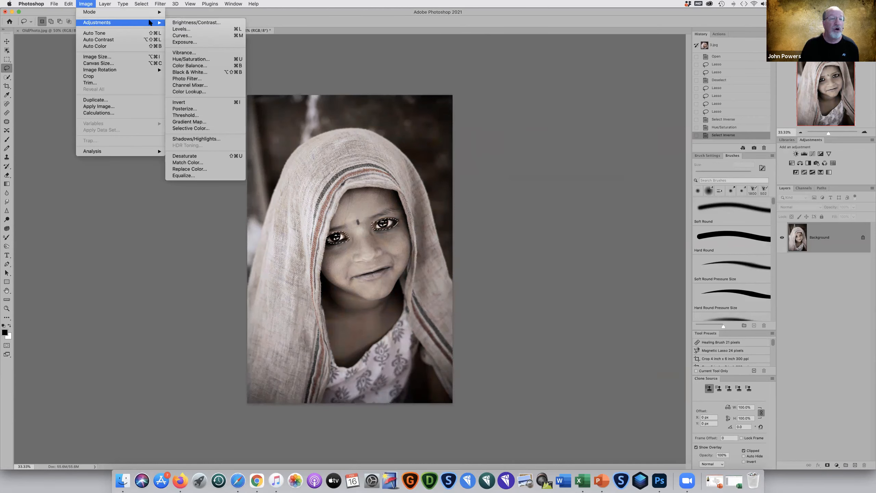
{"action": "left_click", "coordinate": [183, 59]}
{"action": "left_click", "coordinate": [512, 68]}
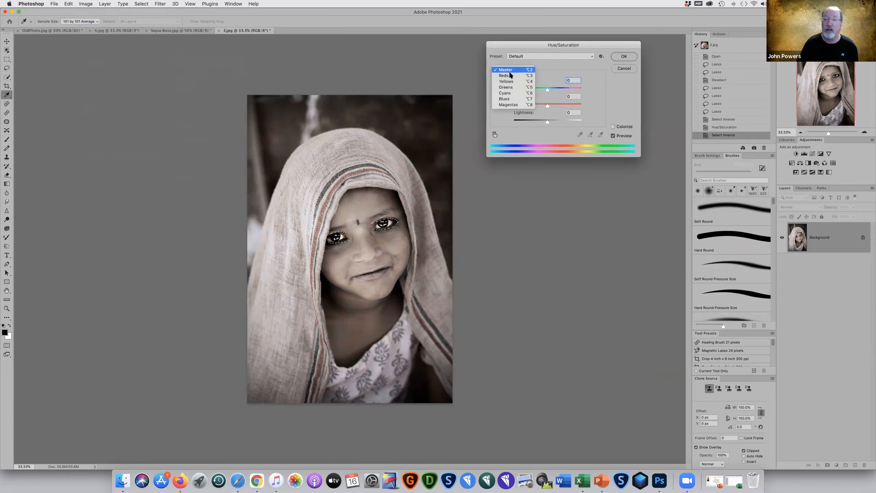
{"action": "left_click_drag", "start_coordinate": [548, 105], "coordinate": [504, 104]}
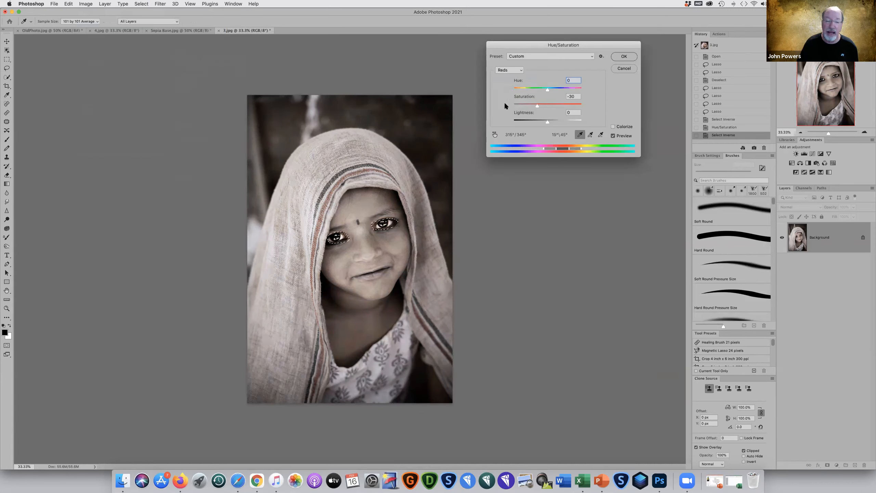
{"action": "left_click", "coordinate": [624, 56]}
{"action": "key", "text": "super+d"}
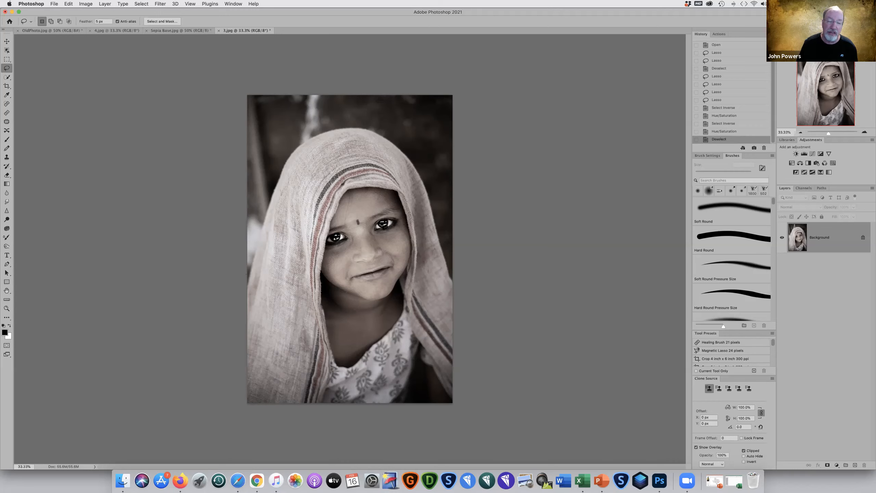
Step: Add a layer mask to the texture in Sepia Base.jpg, then select the whole canvas and copy it
{"action": "left_click", "coordinate": [170, 33]}
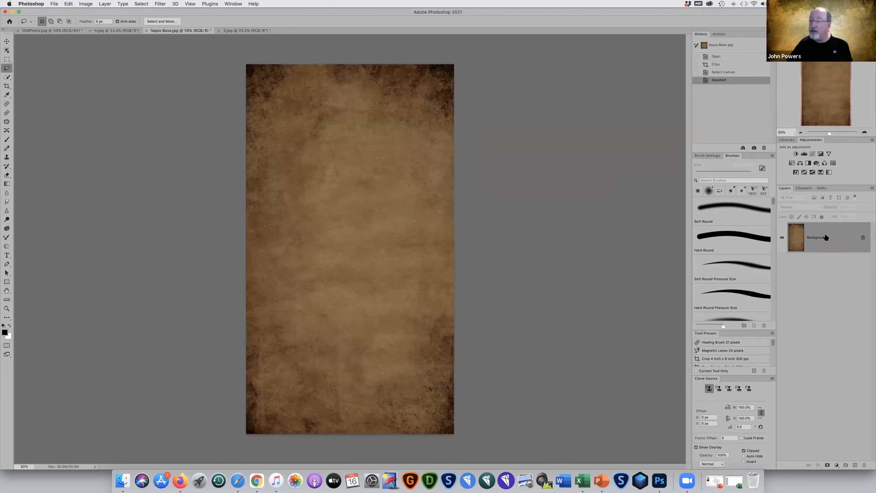
{"action": "left_click", "coordinate": [828, 465]}
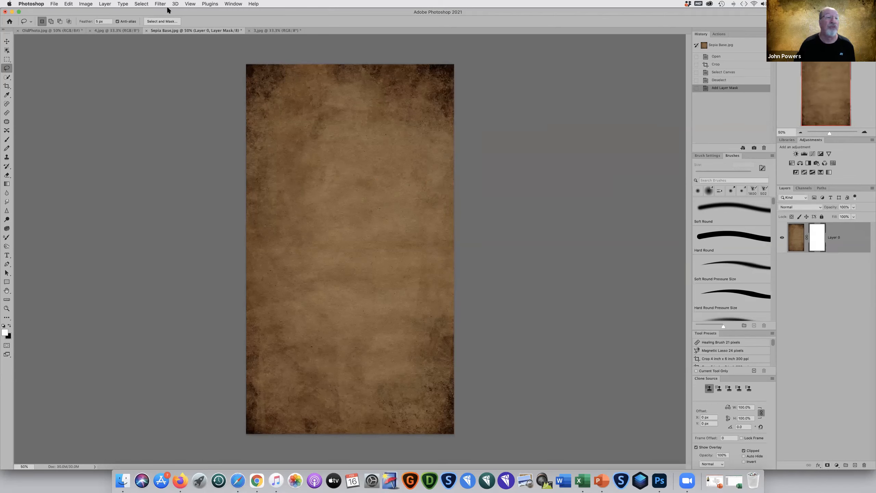
{"action": "left_click", "coordinate": [157, 4]}
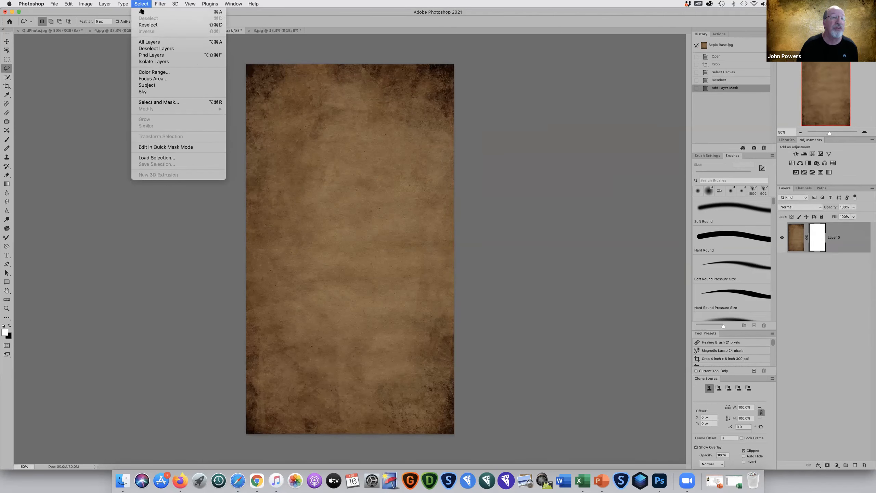
{"action": "left_click", "coordinate": [141, 12]}
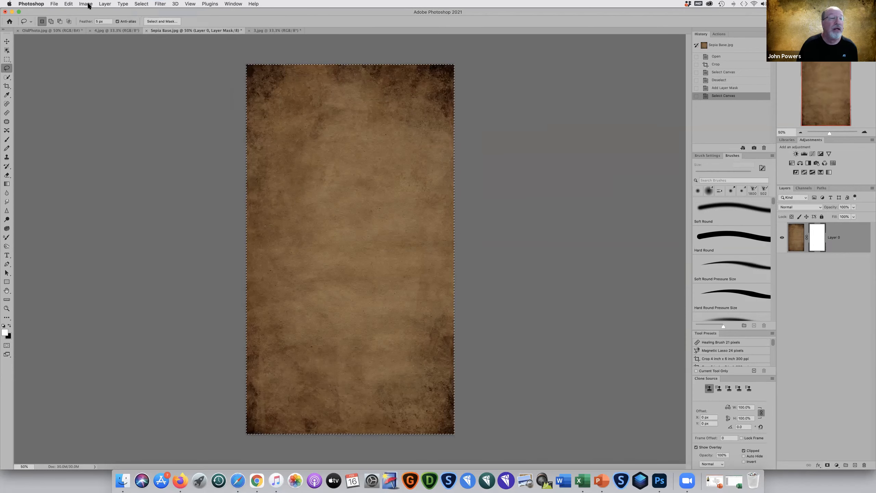
{"action": "left_click", "coordinate": [67, 5]}
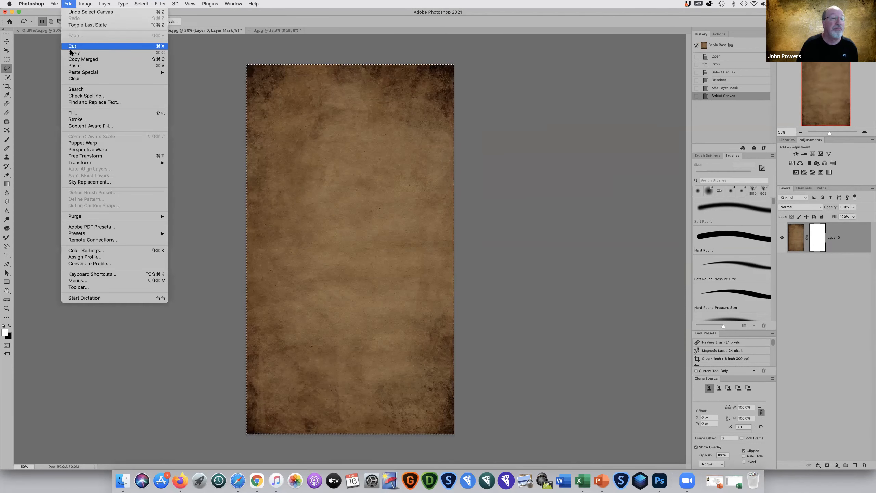
{"action": "left_click", "coordinate": [69, 5]}
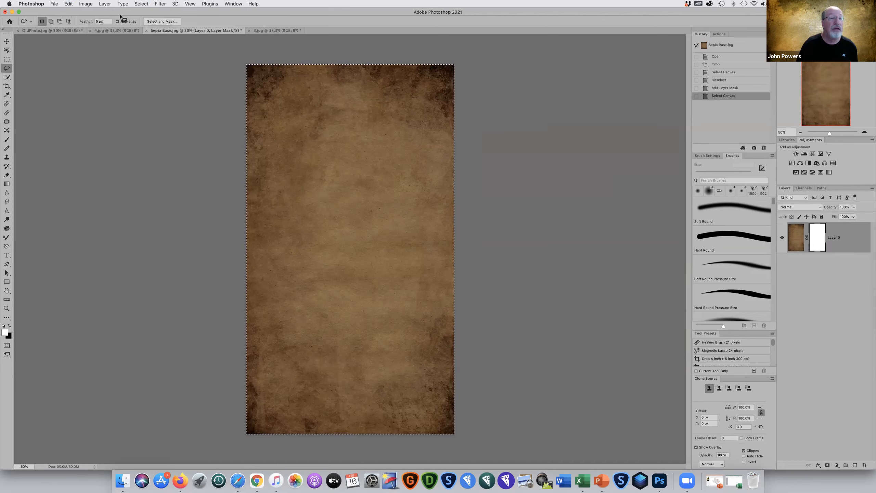
Step: Try pasting the copied Sepia Base content into 3.jpg twice, deleting the pasted layer each time
{"action": "left_click", "coordinate": [264, 30]}
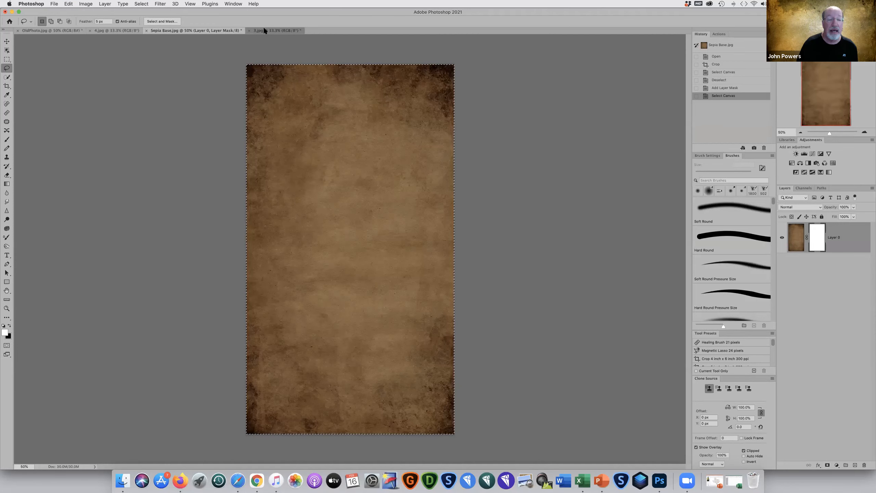
{"action": "left_click", "coordinate": [69, 4]}
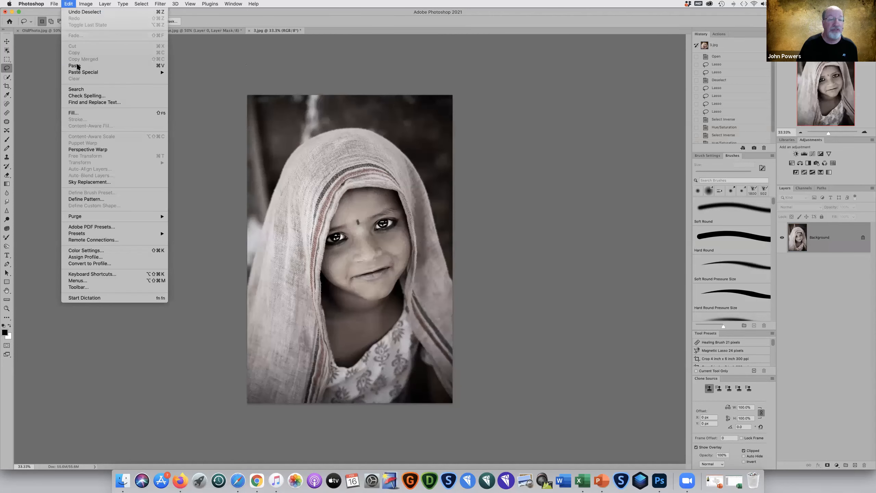
{"action": "left_click", "coordinate": [79, 66]}
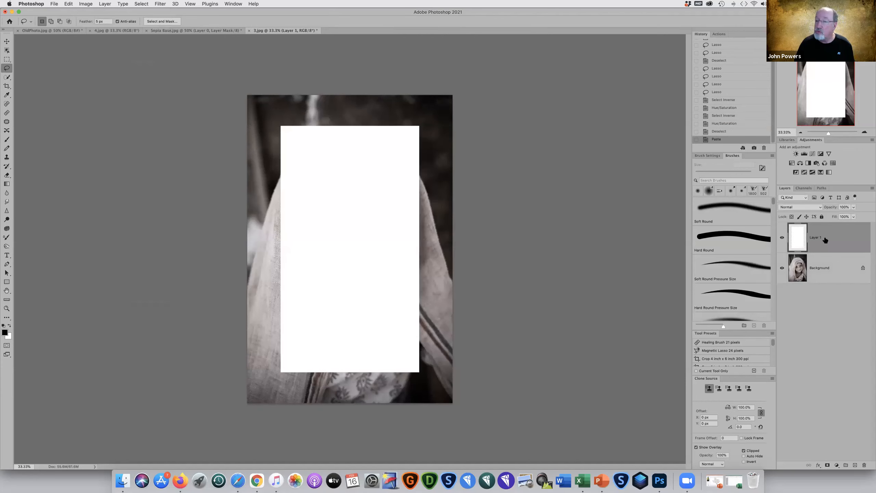
{"action": "left_click_drag", "start_coordinate": [826, 240], "coordinate": [863, 465]}
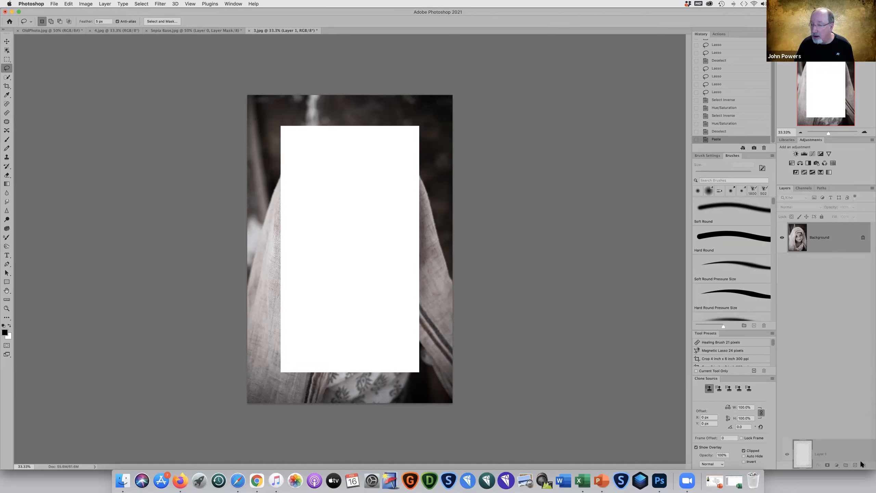
{"action": "left_click", "coordinate": [68, 4]}
{"action": "left_click", "coordinate": [75, 65]}
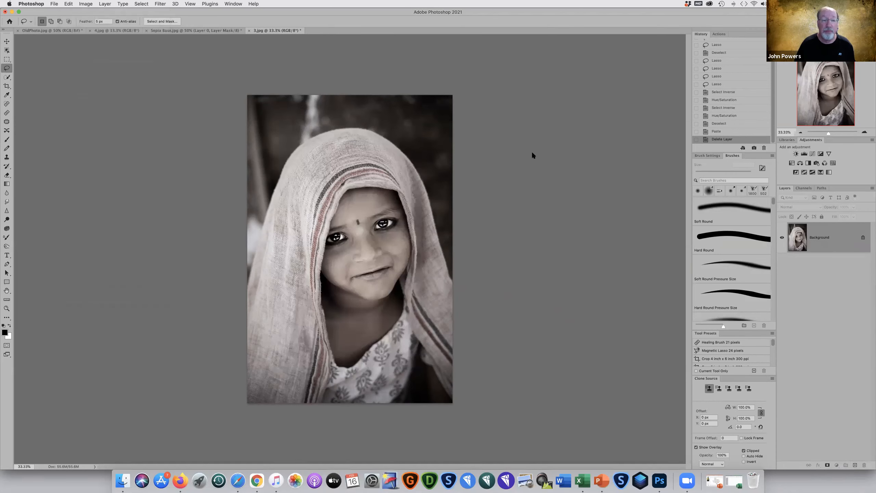
{"action": "left_click_drag", "start_coordinate": [853, 248], "coordinate": [863, 465]}
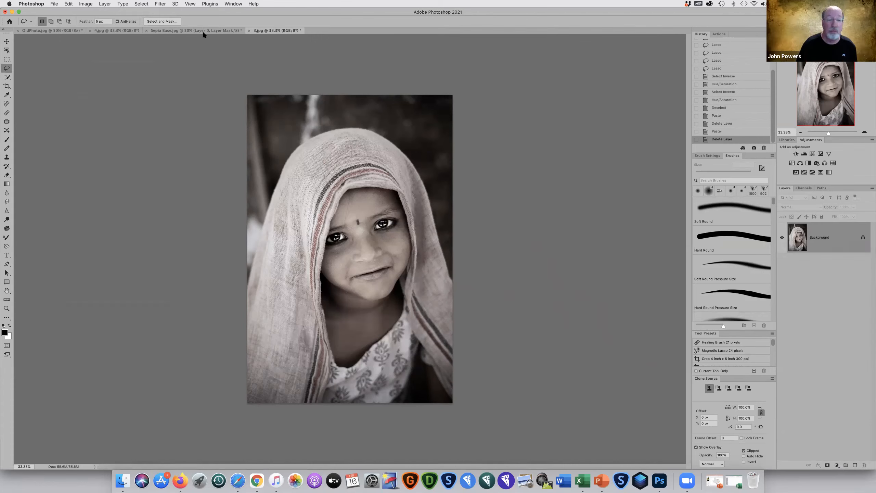
{"action": "left_click", "coordinate": [87, 4]}
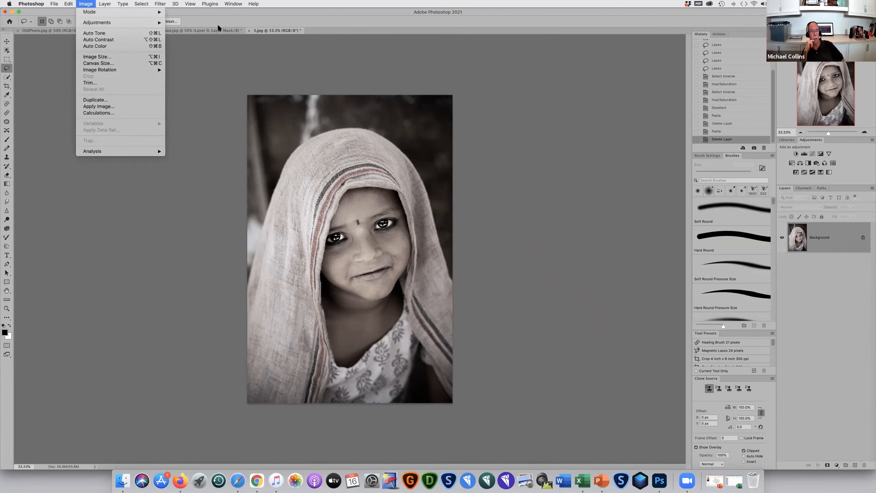
{"action": "mouse_move", "coordinate": [104, 4]}
{"action": "left_click", "coordinate": [204, 41]}
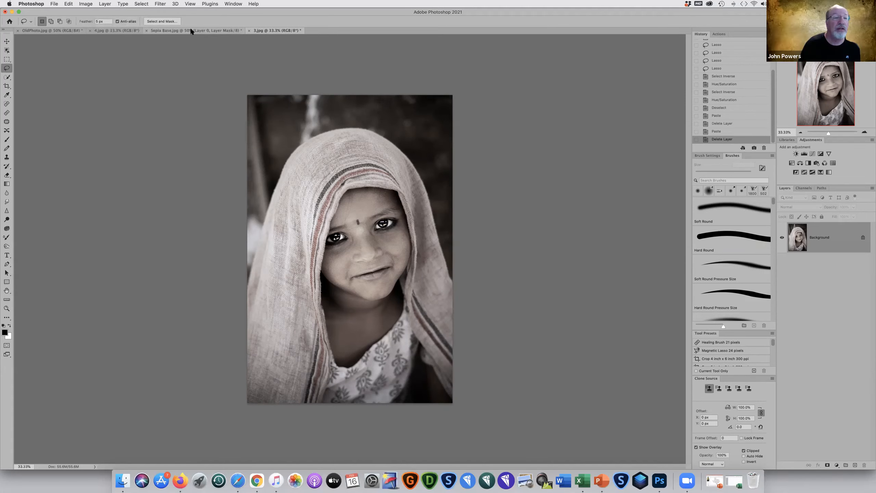
Step: Return to Sepia Base.jpg, deselect the canvas, and remove the texture layer's mask by applying it to the layer
{"action": "left_click", "coordinate": [191, 30]}
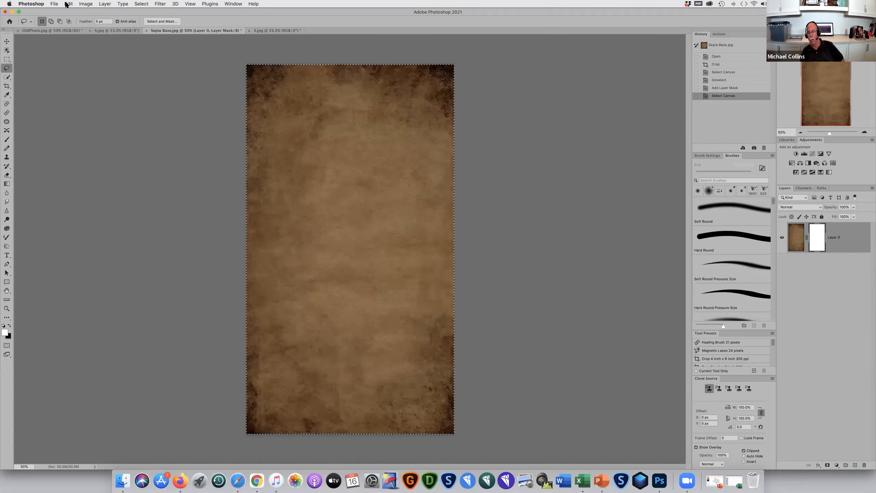
{"action": "left_click", "coordinate": [103, 3]}
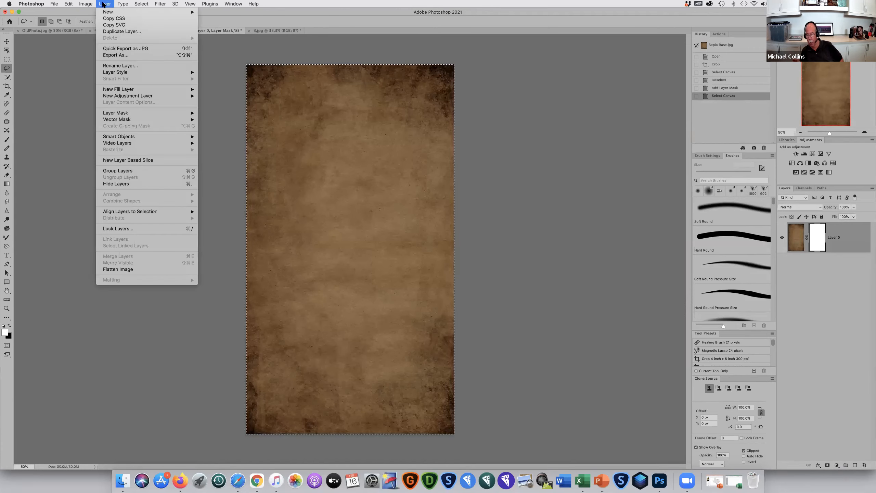
{"action": "left_click", "coordinate": [104, 4]}
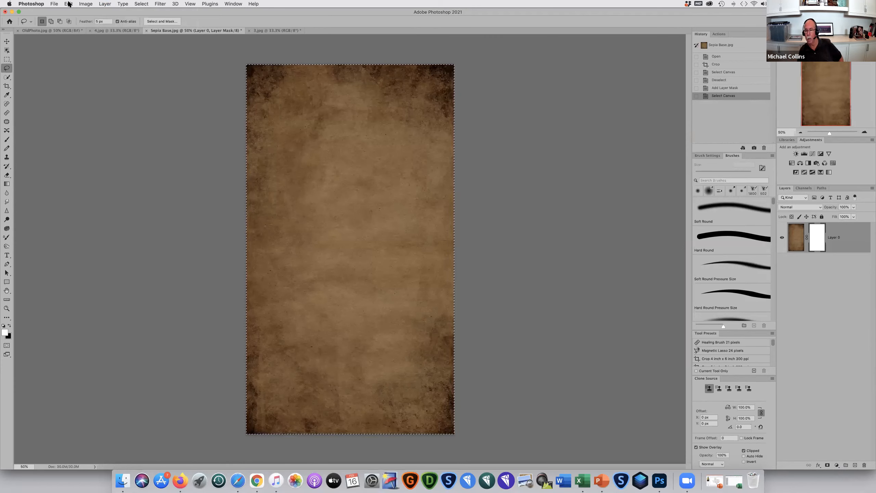
{"action": "left_click", "coordinate": [368, 139]}
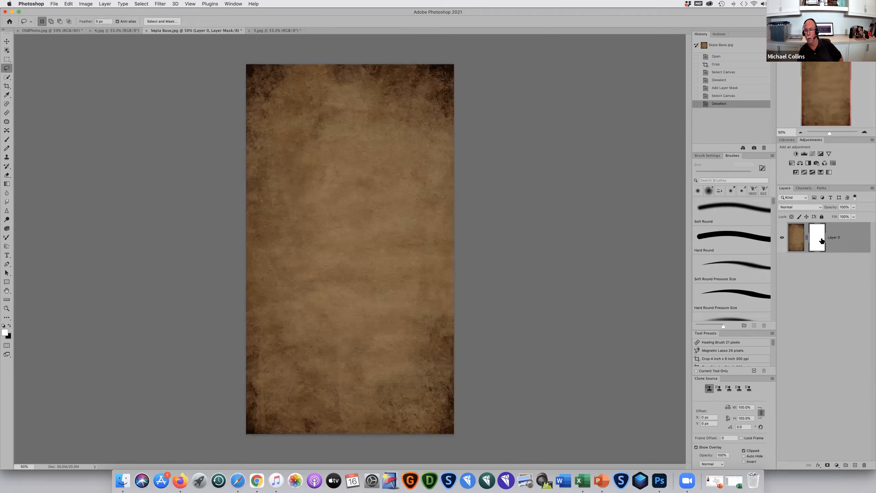
{"action": "left_click_drag", "start_coordinate": [822, 240], "coordinate": [866, 472]}
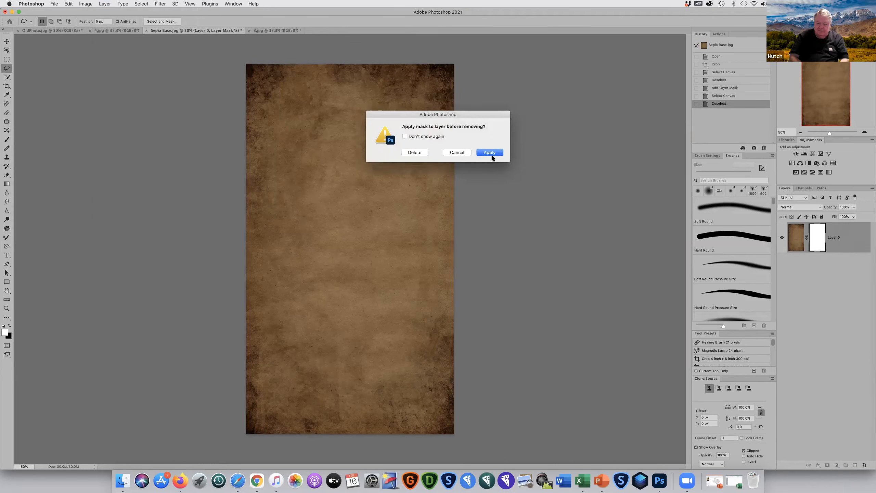
{"action": "left_click", "coordinate": [487, 152]}
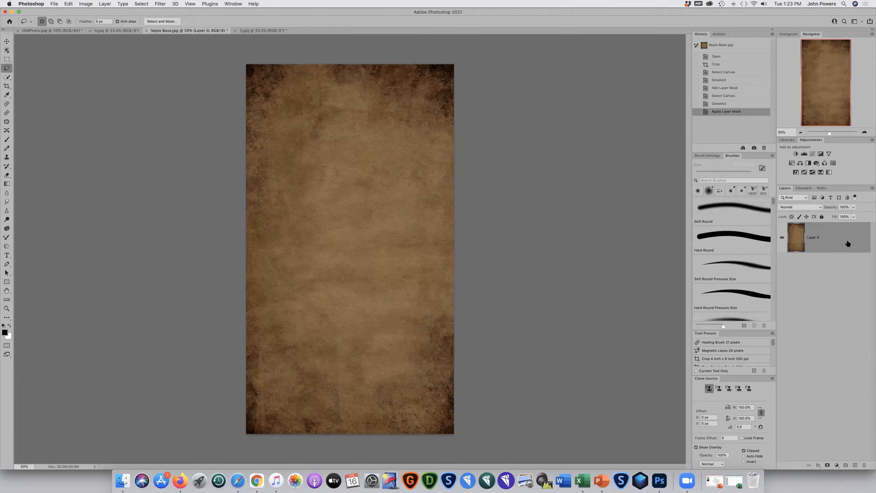
Step: Copy the entire sepia texture from Sepia Base.jpg and paste it as a new layer over the portrait in 3.jpg
{"action": "left_click", "coordinate": [141, 4]}
{"action": "left_click", "coordinate": [144, 15]}
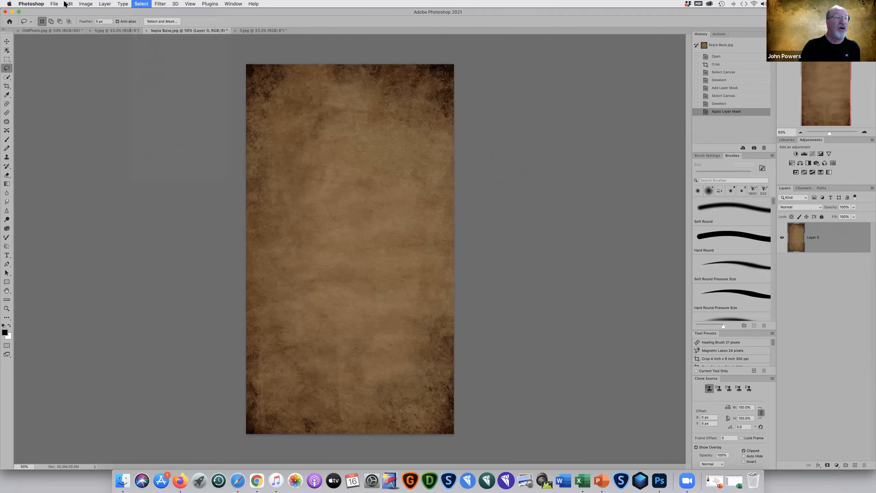
{"action": "left_click", "coordinate": [65, 4]}
{"action": "left_click", "coordinate": [73, 53]}
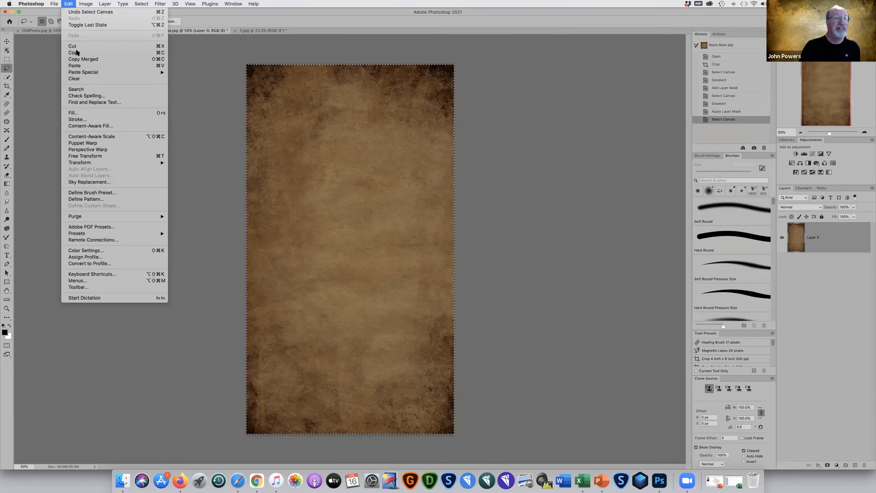
{"action": "left_click", "coordinate": [244, 30]}
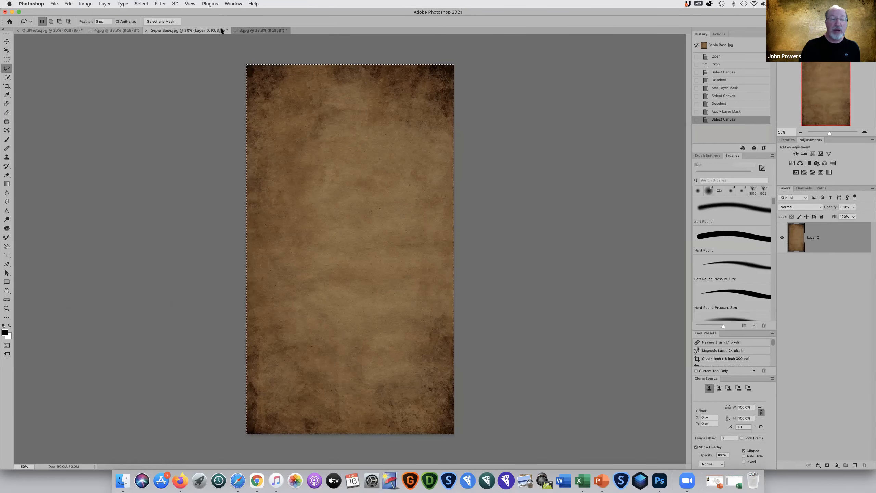
{"action": "left_click", "coordinate": [68, 4]}
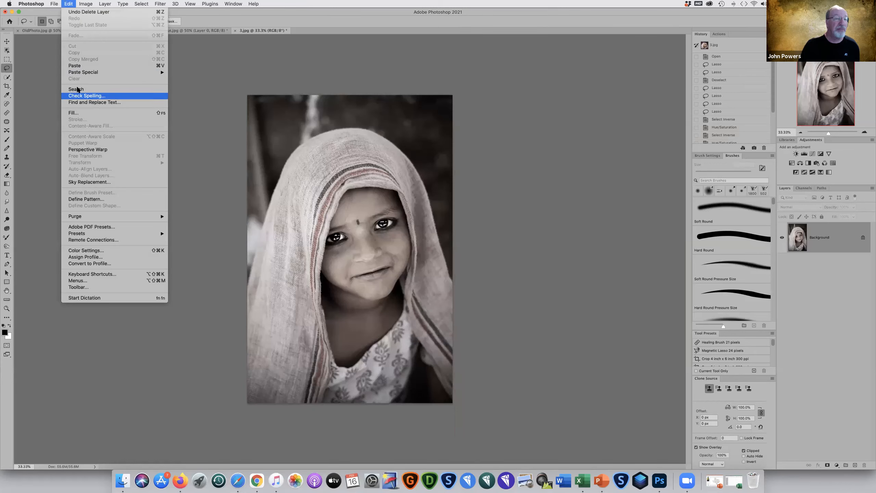
{"action": "left_click", "coordinate": [75, 66]}
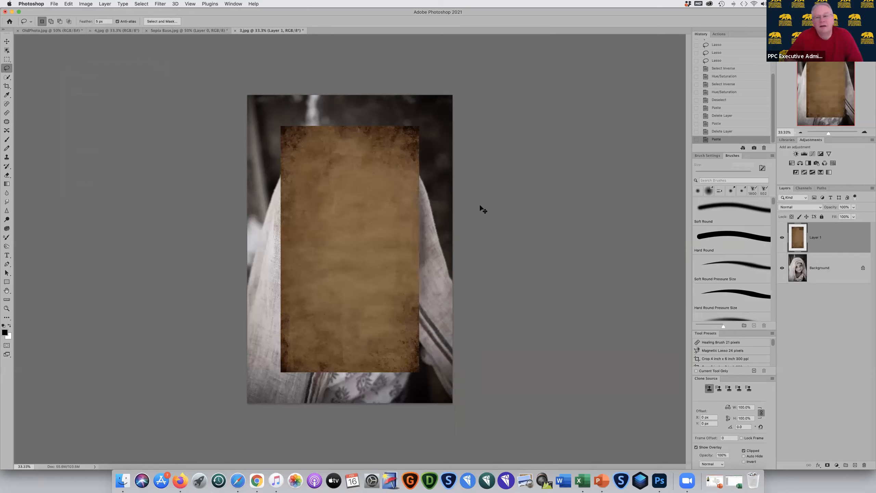
Step: Enlarge the pasted sepia texture with Free Transform to about 225% width and 151% height, covering the whole portrait
{"action": "key", "text": "super+t"}
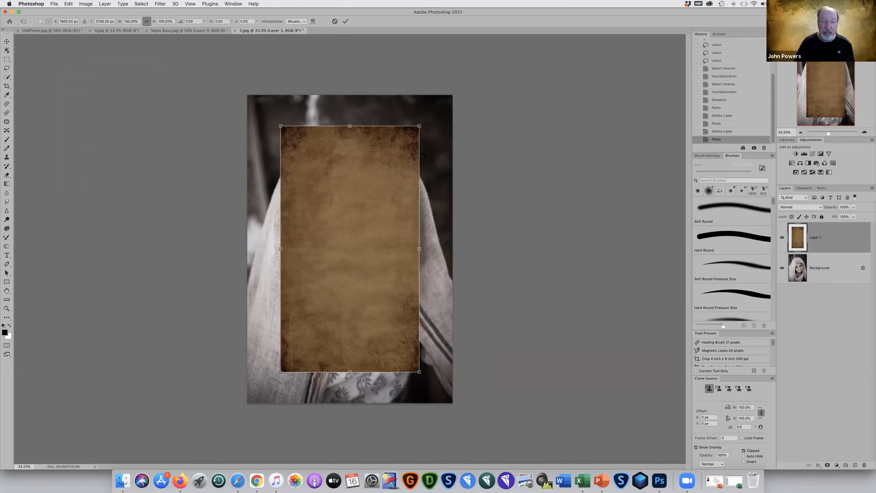
{"action": "left_click_drag", "start_coordinate": [420, 125], "coordinate": [497, 71]}
{"action": "left_click_drag", "start_coordinate": [281, 372], "coordinate": [191, 440]}
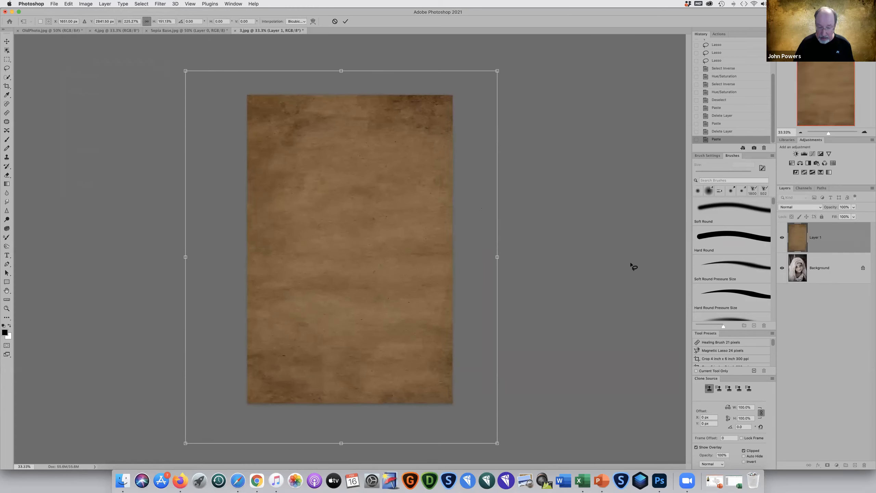
{"action": "key", "text": "Return"}
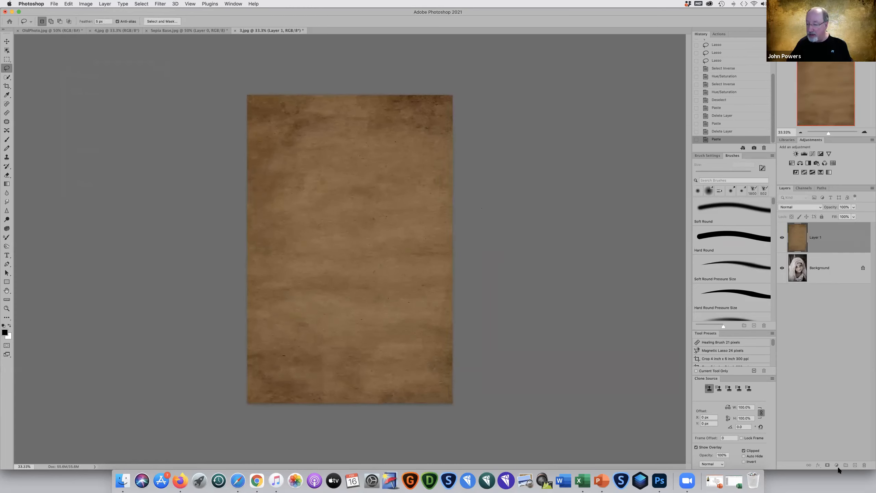
Step: Add a layer mask to the sepia texture layer and lower the layer's opacity to 46%
{"action": "left_click", "coordinate": [828, 465]}
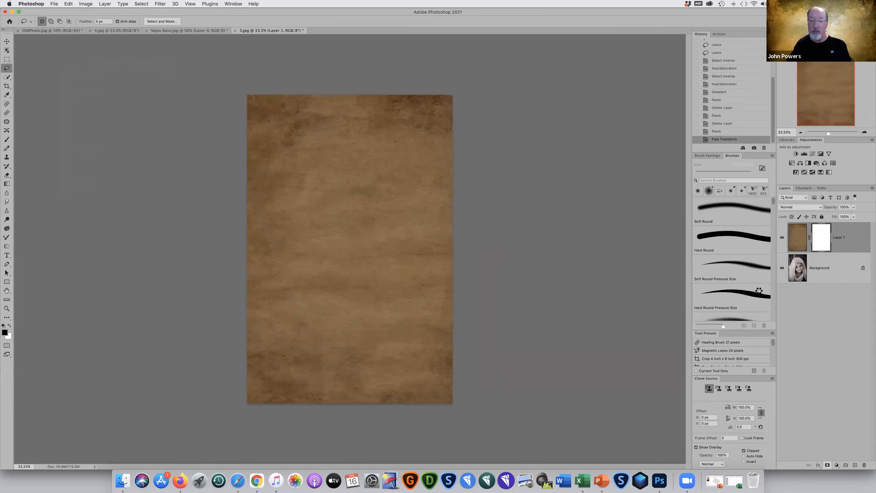
{"action": "left_click", "coordinate": [854, 207]}
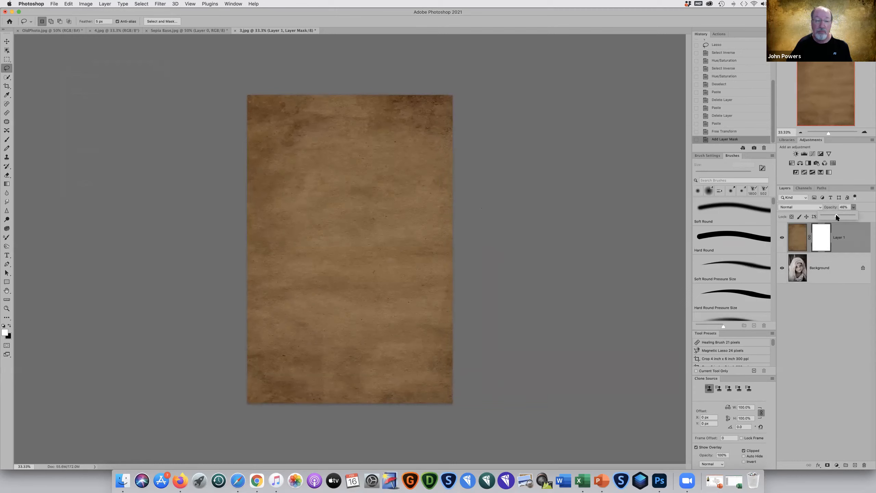
{"action": "left_click_drag", "start_coordinate": [836, 215], "coordinate": [837, 216]}
Step: Paint over the child's face on the texture's mask with a black 1200 px soft round brush at 35% opacity, fading the texture there
{"action": "key", "text": "b"}
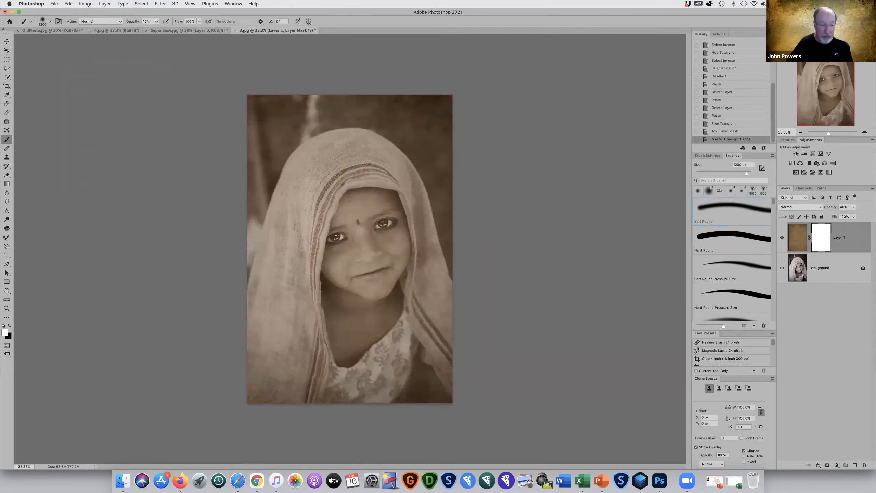
{"action": "key", "text": "x"}
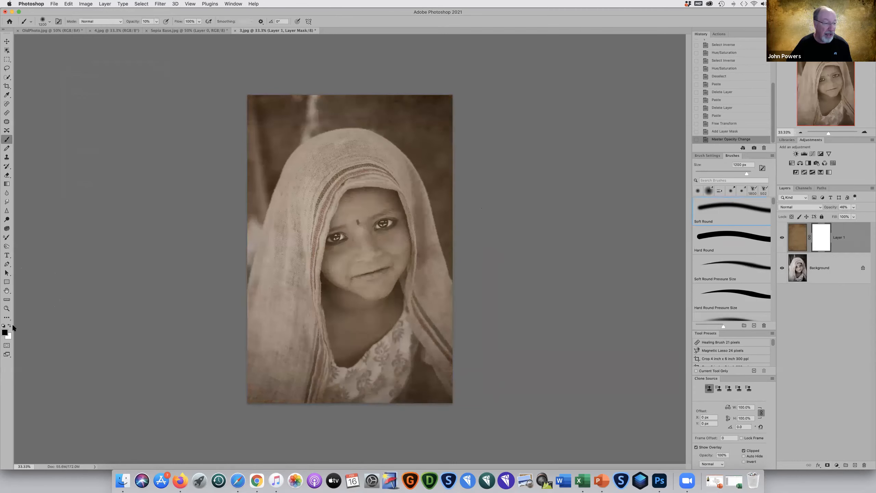
{"action": "left_click", "coordinate": [156, 20]}
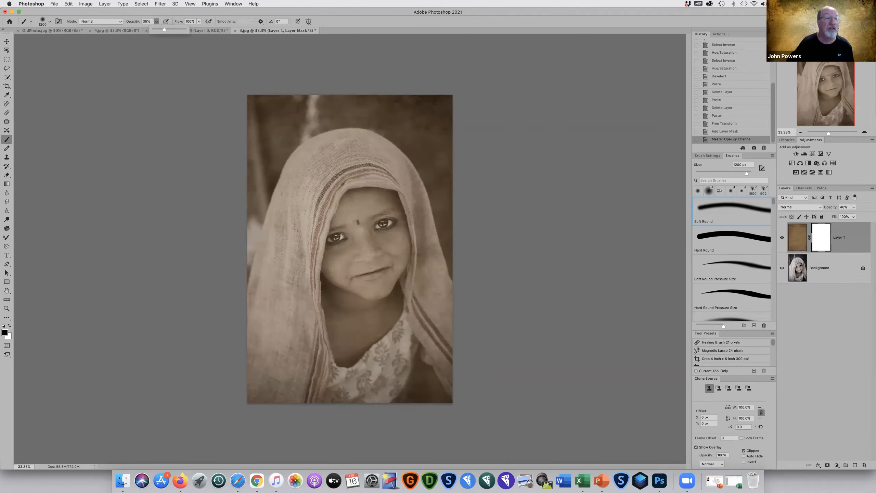
{"action": "left_click", "coordinate": [355, 218]}
{"action": "left_click", "coordinate": [364, 261]}
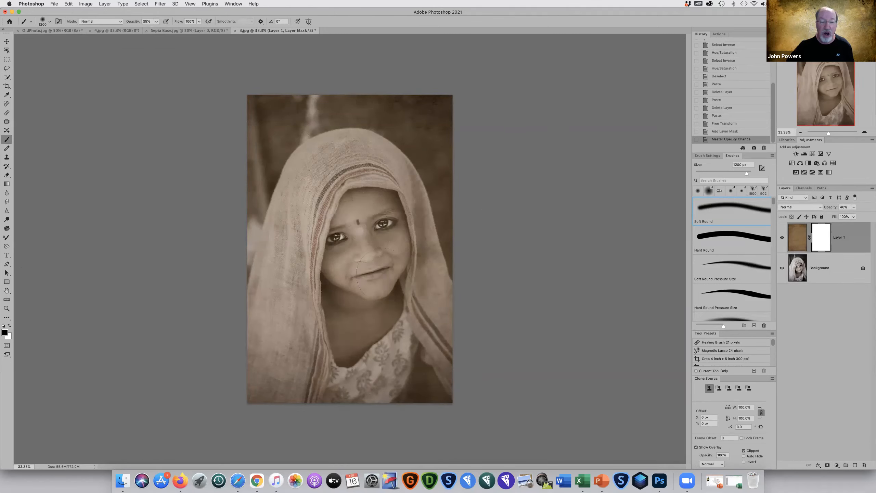
{"action": "left_click", "coordinate": [370, 228]}
{"action": "left_click", "coordinate": [360, 245]}
{"action": "left_click", "coordinate": [371, 241]}
{"action": "left_click", "coordinate": [366, 246]}
{"action": "left_click", "coordinate": [369, 233]}
{"action": "left_click", "coordinate": [370, 229]}
{"action": "left_click", "coordinate": [380, 223]}
{"action": "left_click", "coordinate": [364, 251]}
{"action": "left_click", "coordinate": [365, 223]}
{"action": "left_click", "coordinate": [364, 239]}
{"action": "left_click", "coordinate": [369, 219]}
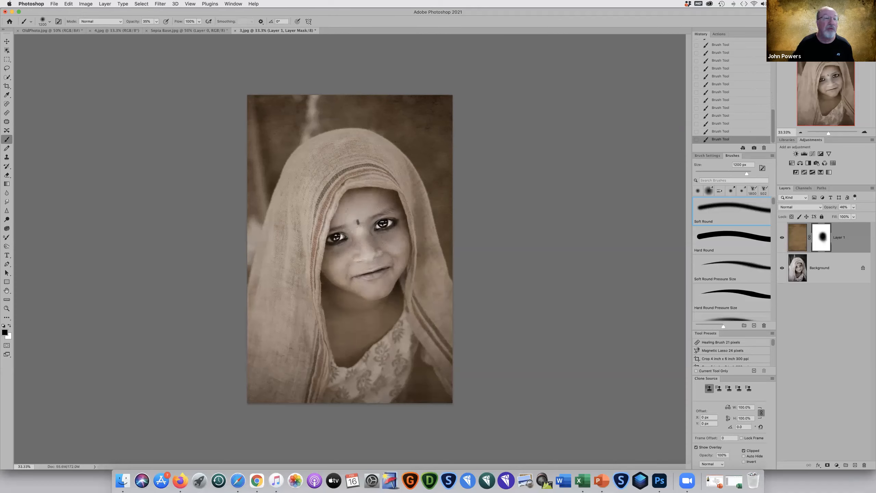
Step: Raise the texture layer's opacity to 97% and paint black at 27% brush opacity on its mask over the headscarf and chest
{"action": "left_click", "coordinate": [341, 186]}
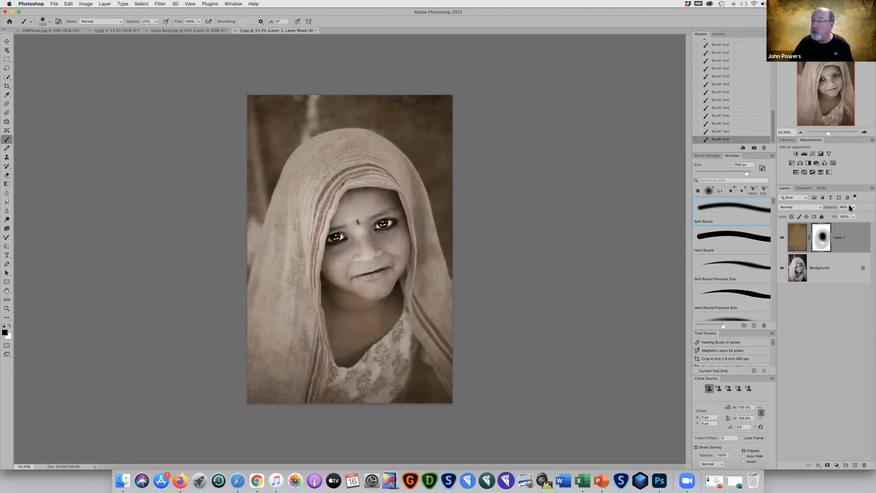
{"action": "left_click_drag", "start_coordinate": [852, 208], "coordinate": [870, 216]}
{"action": "mouse_move", "coordinate": [327, 158]}
{"action": "left_mouse_down"}
{"action": "mouse_move", "coordinate": [297, 238]}
{"action": "mouse_move", "coordinate": [319, 330]}
{"action": "mouse_move", "coordinate": [342, 353]}
{"action": "mouse_move", "coordinate": [385, 326]}
{"action": "mouse_move", "coordinate": [392, 220]}
{"action": "mouse_move", "coordinate": [379, 174]}
{"action": "mouse_move", "coordinate": [345, 152]}
{"action": "left_mouse_up"}
{"action": "left_click", "coordinate": [359, 282]}
{"action": "left_click", "coordinate": [340, 304]}
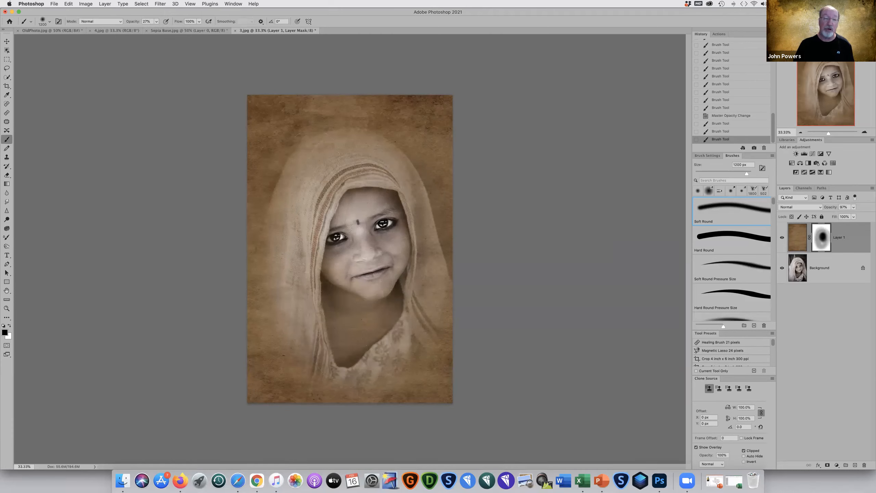
Step: Target the texture layer's image instead of its mask and lower its saturation to about -48 with Hue/Saturation
{"action": "left_click", "coordinate": [795, 237]}
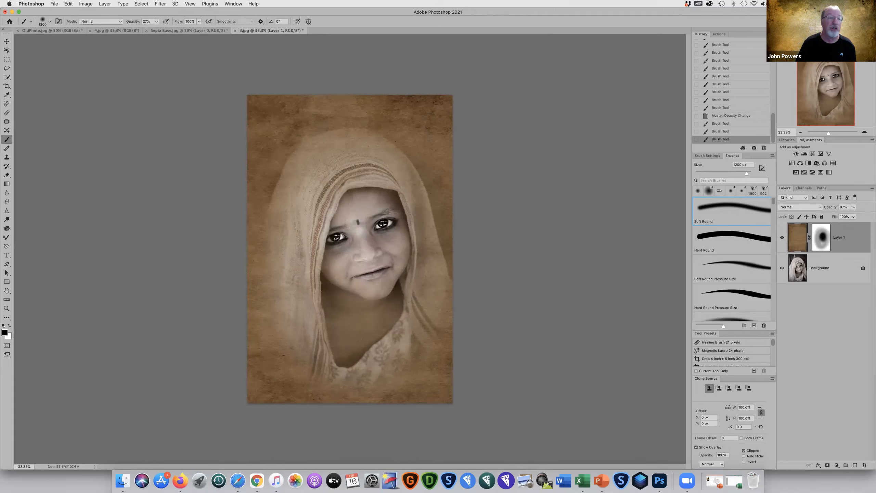
{"action": "left_click", "coordinate": [88, 4]}
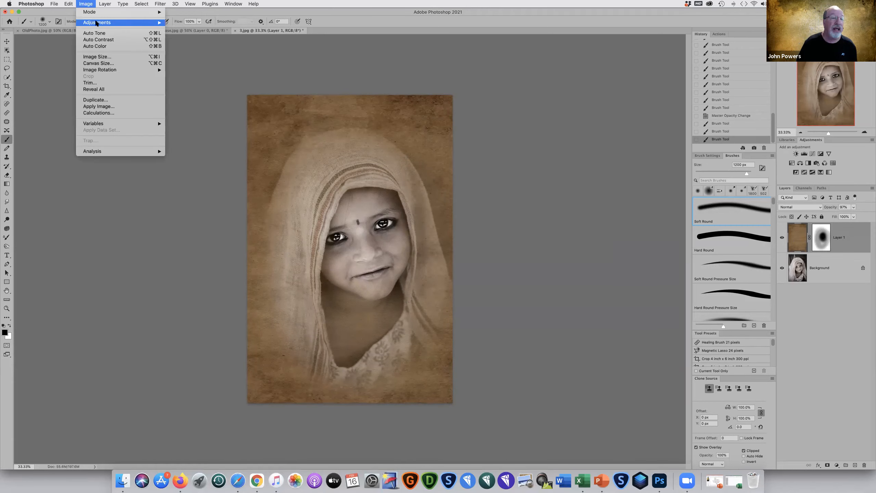
{"action": "mouse_move", "coordinate": [96, 23]}
{"action": "left_click", "coordinate": [184, 60]}
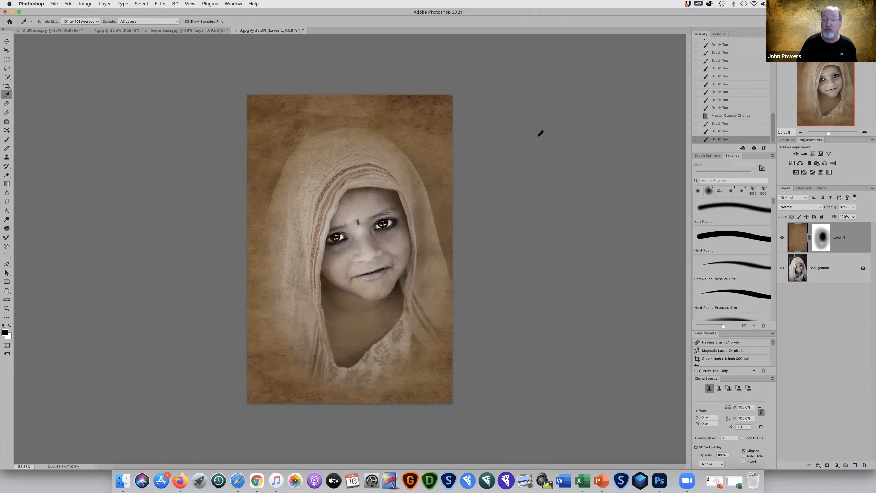
{"action": "left_click_drag", "start_coordinate": [547, 104], "coordinate": [530, 103]}
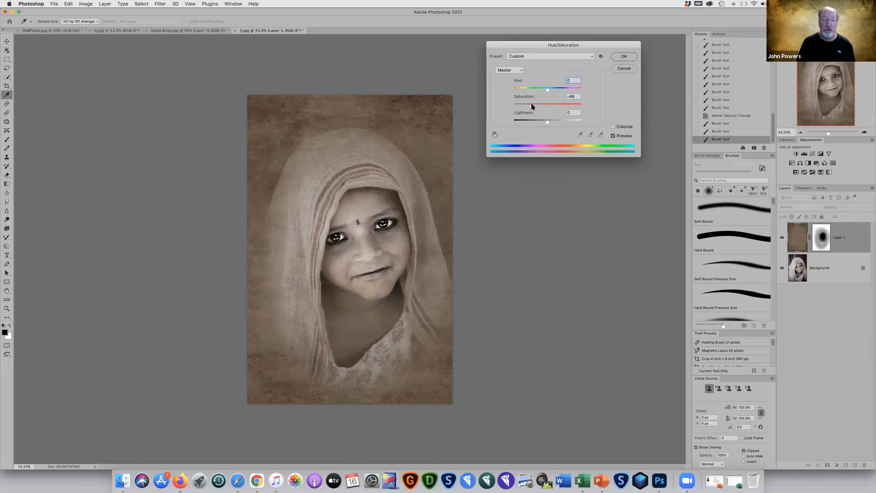
{"action": "left_click_drag", "start_coordinate": [530, 103], "coordinate": [531, 104]}
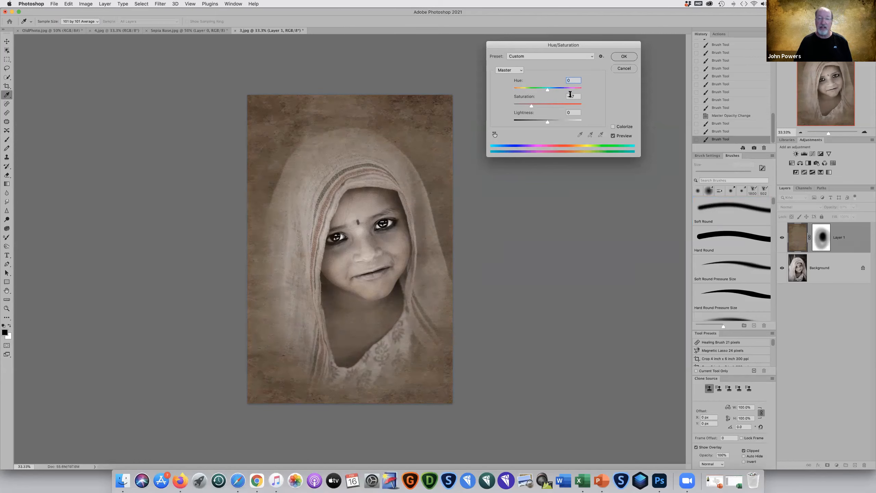
{"action": "left_click", "coordinate": [621, 56]}
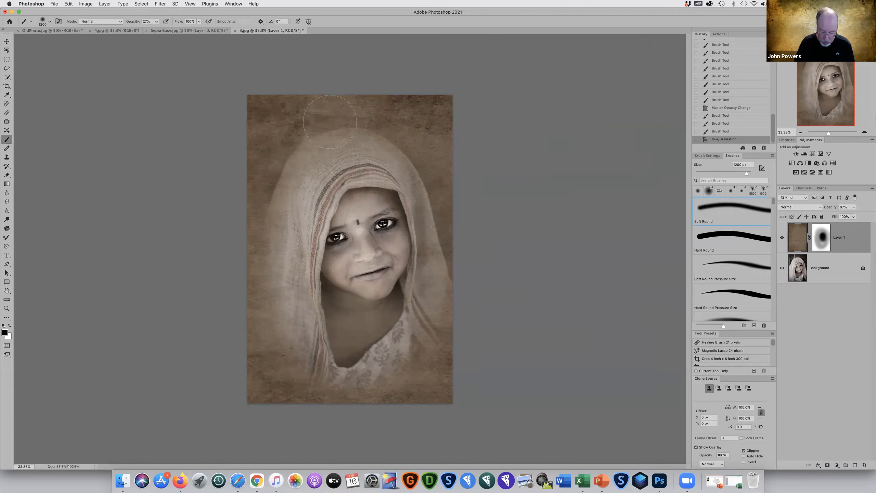
{"action": "key", "text": "x"}
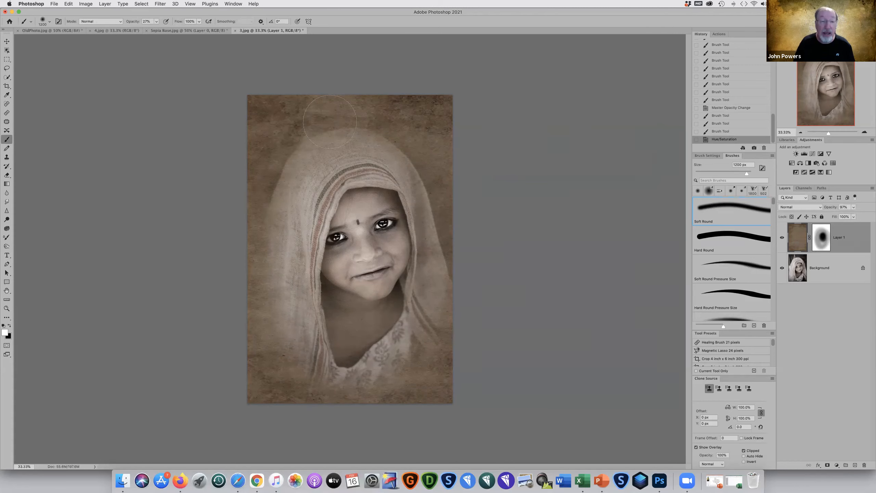
{"action": "left_click_drag", "start_coordinate": [283, 128], "coordinate": [347, 128]}
{"action": "key", "text": "super+z"}
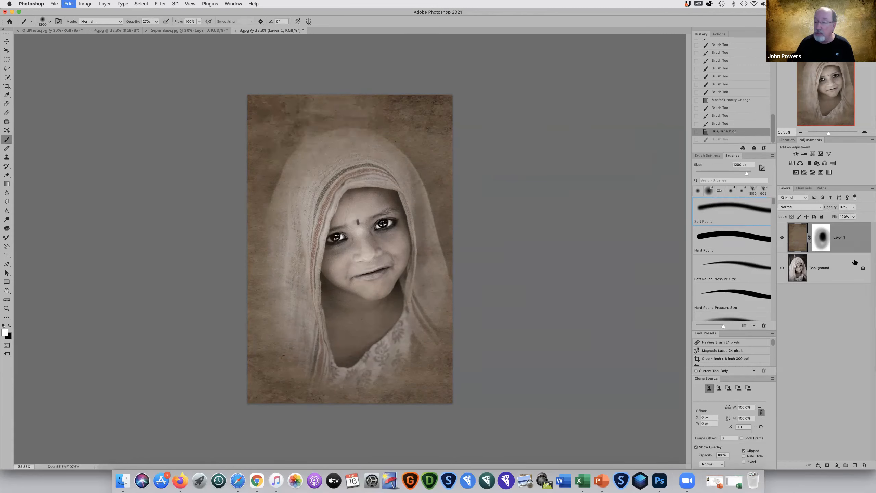
Step: Target the texture layer's mask and paint it with white at 27% brush opacity around the headscarf, image edges and face to restore texture
{"action": "key", "text": "super+backslash"}
{"action": "key", "text": "x"}
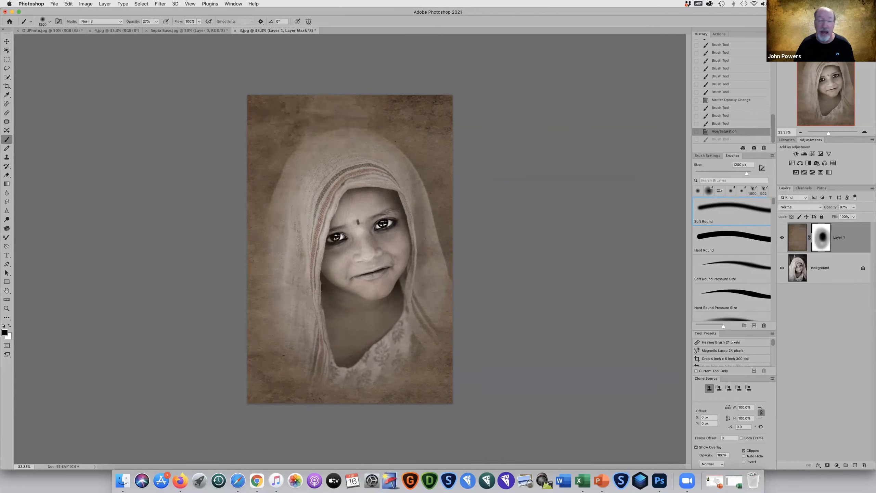
{"action": "left_click_drag", "start_coordinate": [321, 130], "coordinate": [334, 129]}
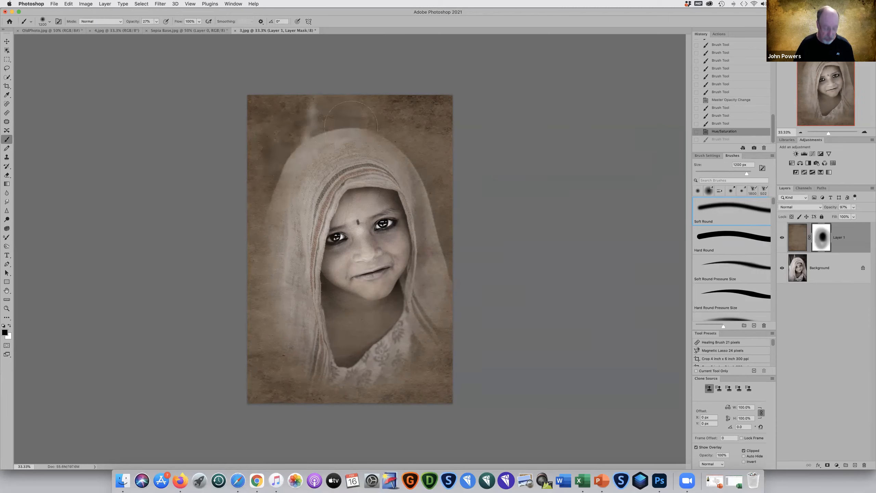
{"action": "key", "text": "super+z"}
{"action": "key", "text": "x"}
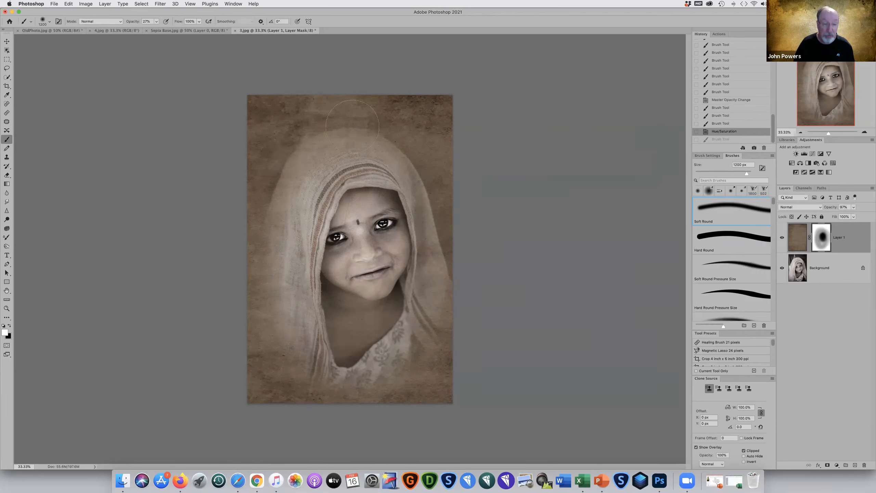
{"action": "left_click_drag", "start_coordinate": [283, 155], "coordinate": [287, 162]}
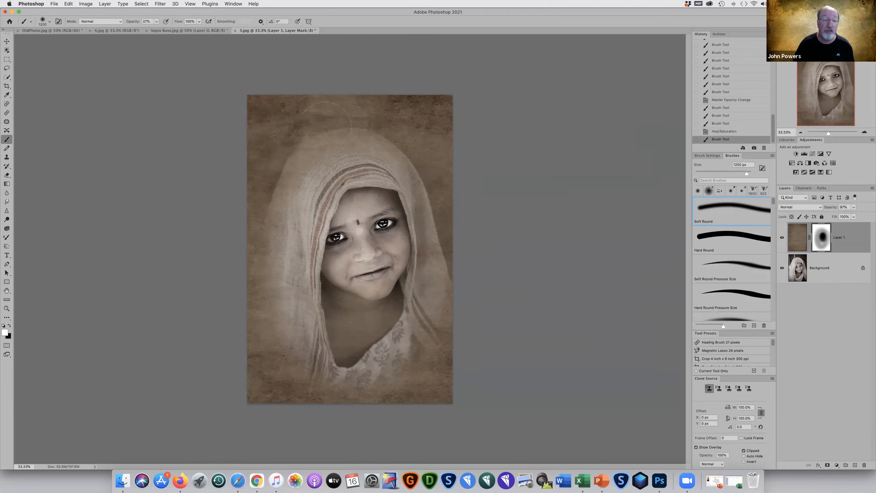
{"action": "left_click_drag", "start_coordinate": [266, 200], "coordinate": [257, 218]}
{"action": "left_click_drag", "start_coordinate": [345, 405], "coordinate": [428, 366]}
{"action": "left_click_drag", "start_coordinate": [445, 283], "coordinate": [445, 239]}
{"action": "left_click_drag", "start_coordinate": [435, 159], "coordinate": [416, 118]}
{"action": "left_click_drag", "start_coordinate": [296, 118], "coordinate": [290, 138]}
{"action": "left_click_drag", "start_coordinate": [291, 207], "coordinate": [276, 317]}
{"action": "left_click", "coordinate": [283, 242]}
{"action": "mouse_move", "coordinate": [356, 238]}
{"action": "left_mouse_down"}
{"action": "mouse_move", "coordinate": [359, 262]}
{"action": "mouse_move", "coordinate": [376, 254]}
{"action": "left_mouse_up"}
{"action": "left_click_drag", "start_coordinate": [352, 191], "coordinate": [307, 217]}
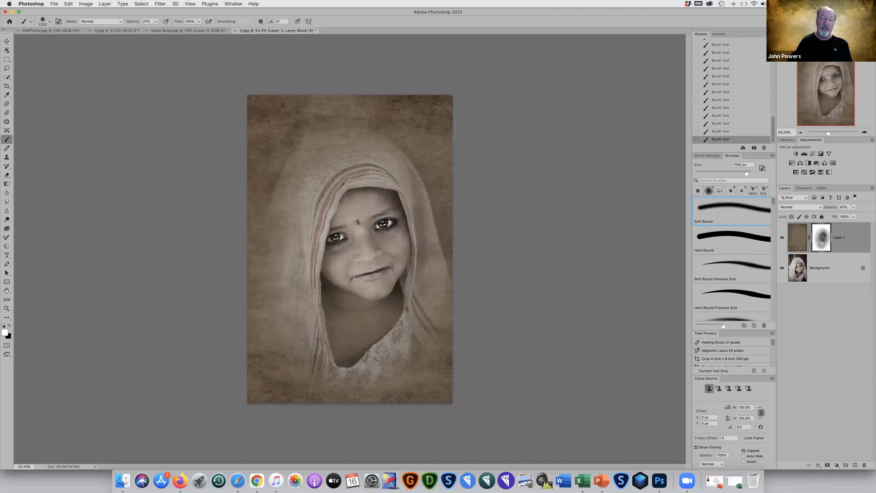
Step: Flatten the image and darken its edges with a Camera Raw Filter vignette of -24
{"action": "left_click", "coordinate": [153, 4]}
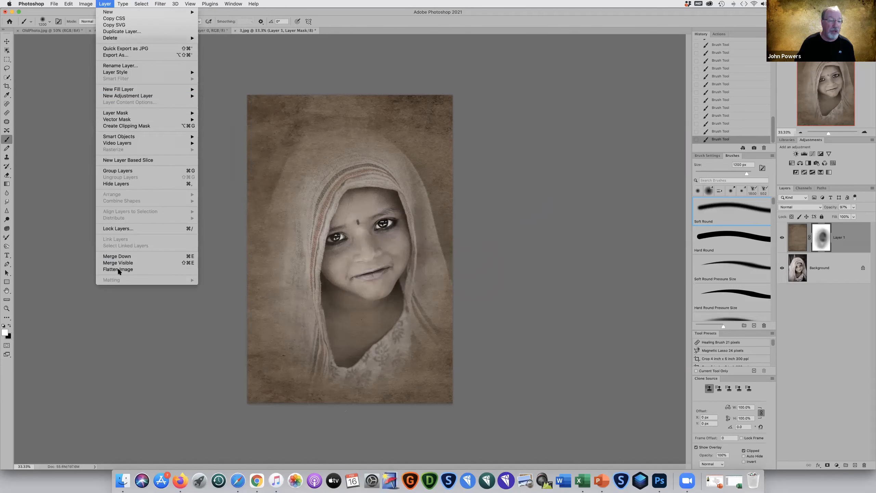
{"action": "left_click", "coordinate": [121, 270]}
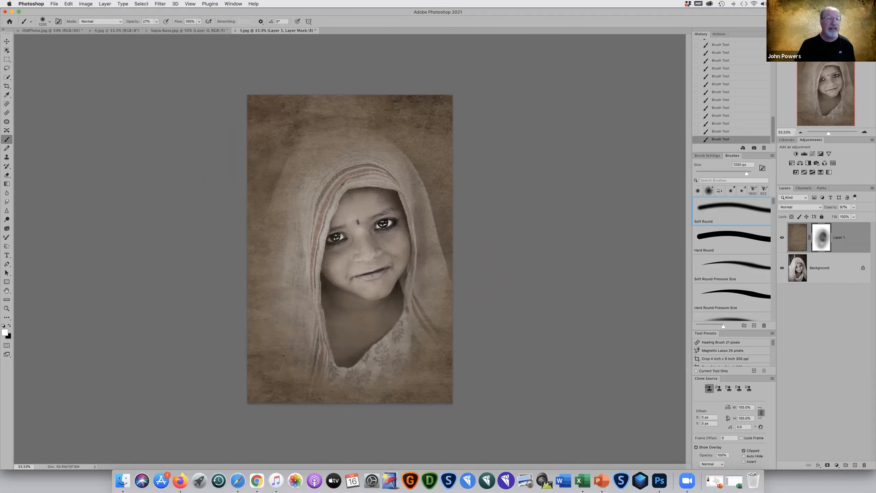
{"action": "left_click", "coordinate": [86, 4]}
{"action": "mouse_move", "coordinate": [96, 23]}
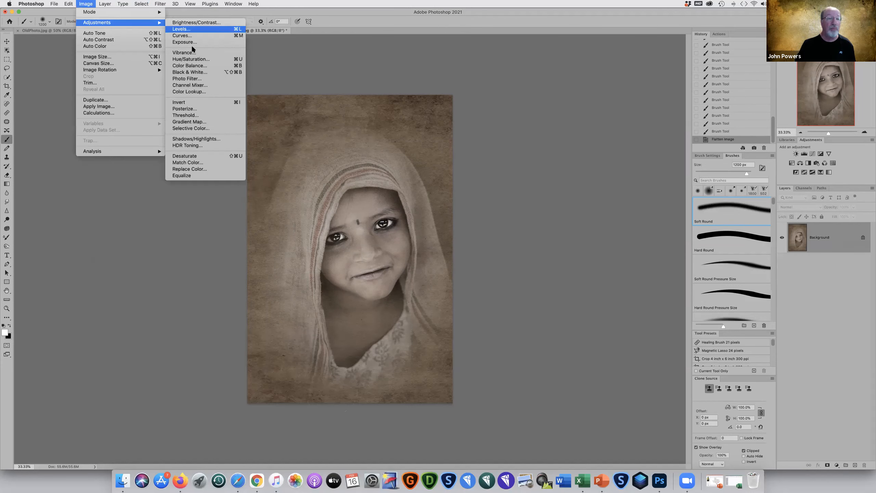
{"action": "mouse_move", "coordinate": [160, 3]}
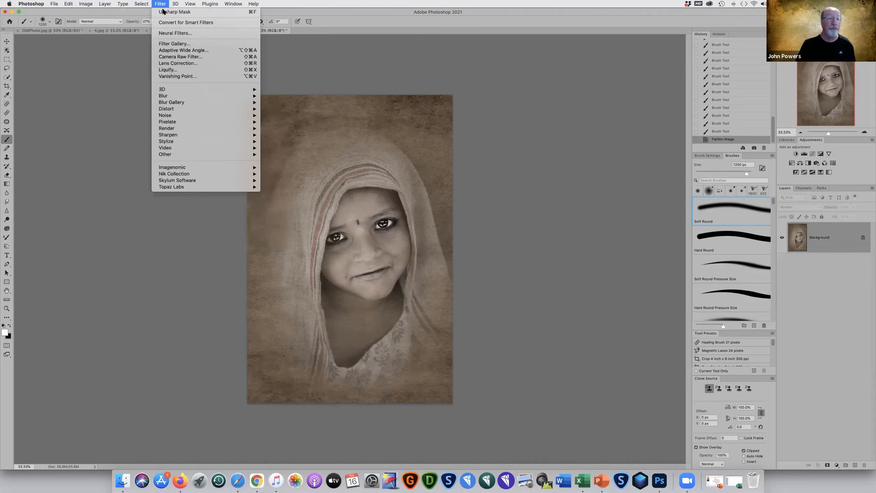
{"action": "left_click", "coordinate": [170, 59]}
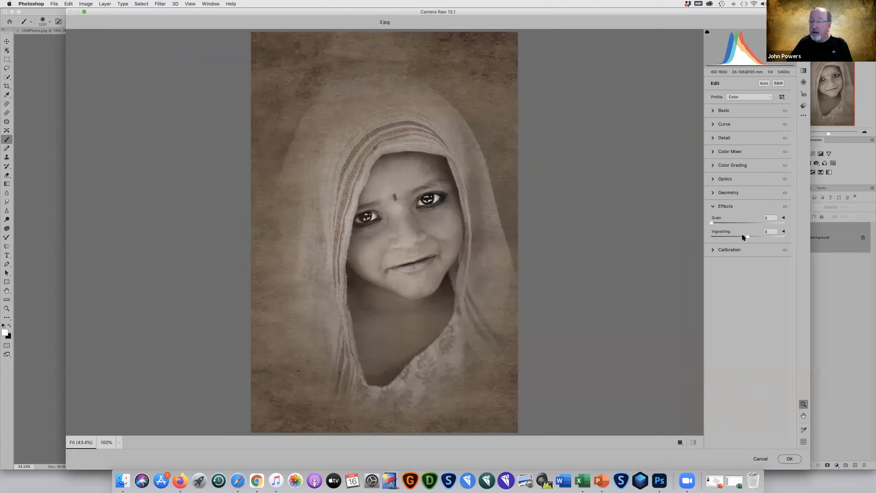
{"action": "left_click_drag", "start_coordinate": [742, 238], "coordinate": [739, 237]}
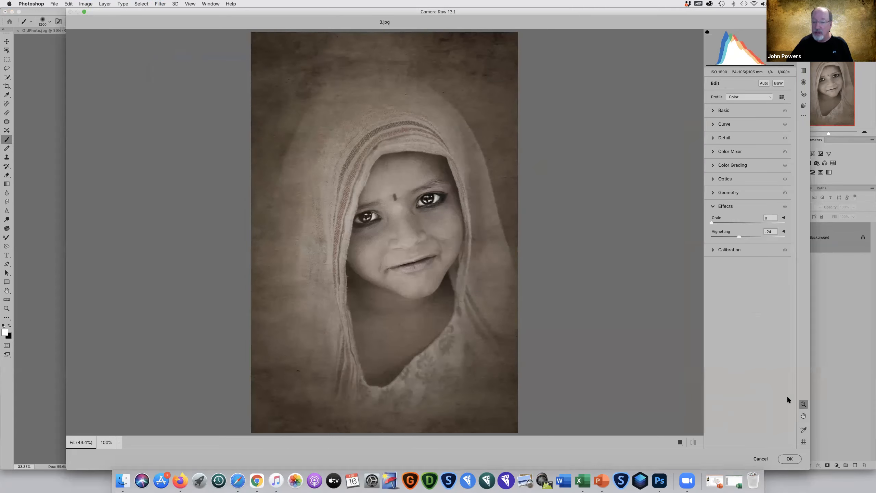
{"action": "left_click", "coordinate": [786, 456]}
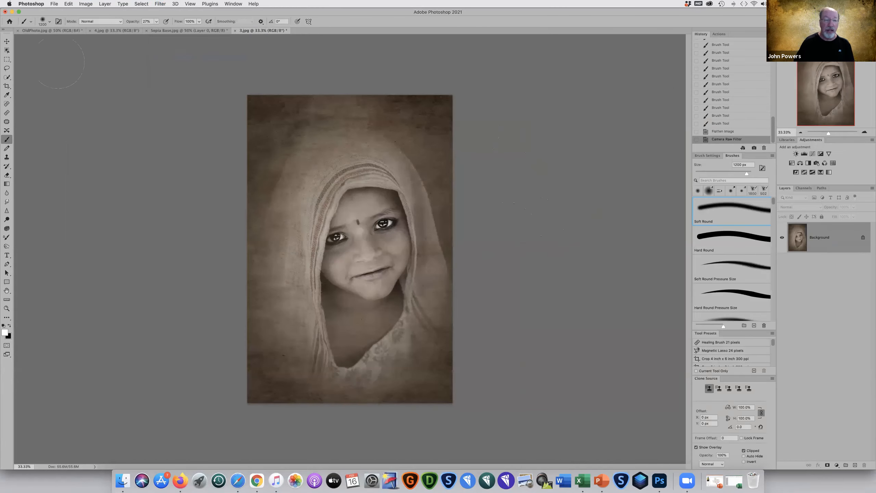
Step: Reduce the flattened portrait's saturation to about -46 with Hue/Saturation
{"action": "left_click", "coordinate": [83, 4]}
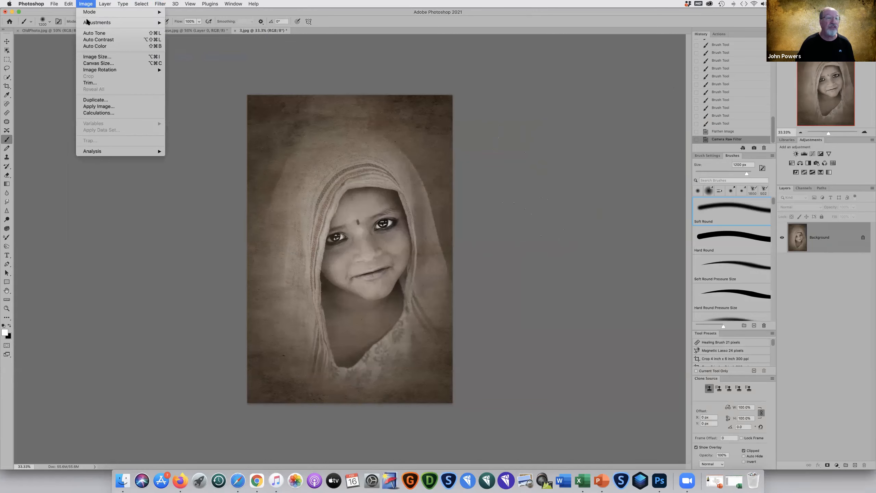
{"action": "mouse_move", "coordinate": [152, 23]}
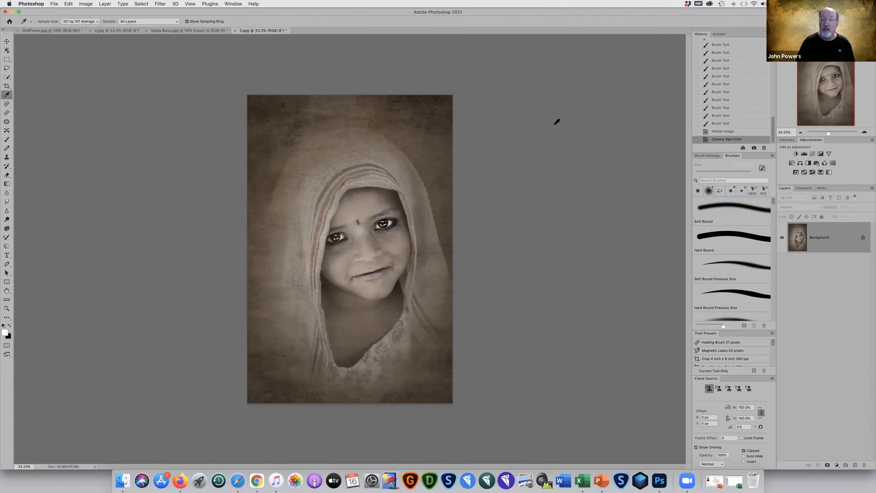
{"action": "left_click_drag", "start_coordinate": [545, 104], "coordinate": [543, 105]}
{"action": "left_click", "coordinate": [532, 105]}
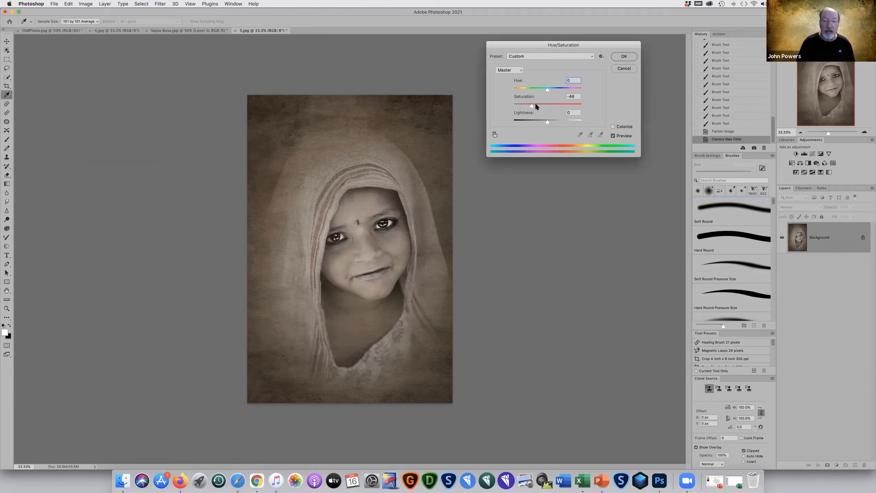
{"action": "left_click", "coordinate": [627, 58]}
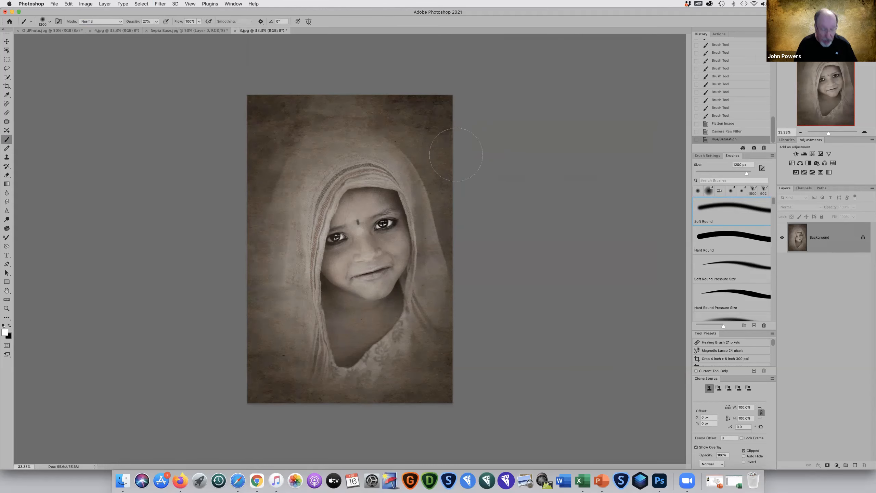
Step: Close 3.jpg without saving its changes, and minimize the Photoshop and browser windows to reveal the desktop
{"action": "key", "text": "super+w"}
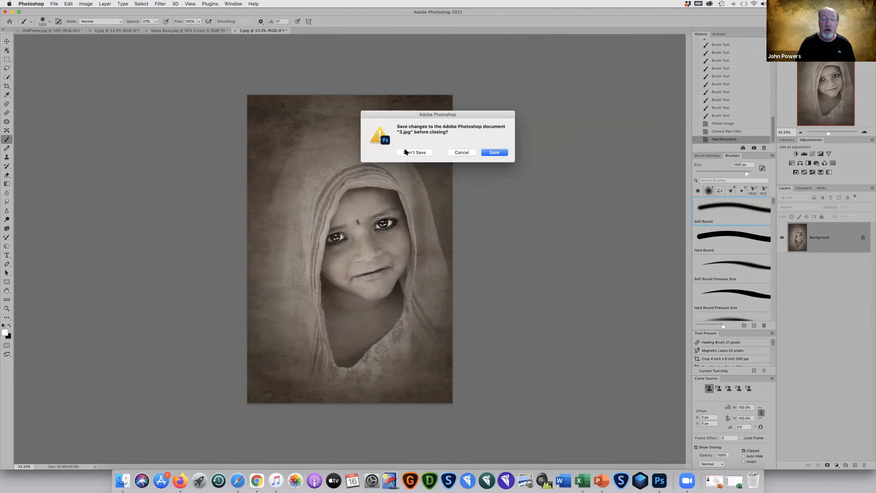
{"action": "left_click", "coordinate": [406, 152]}
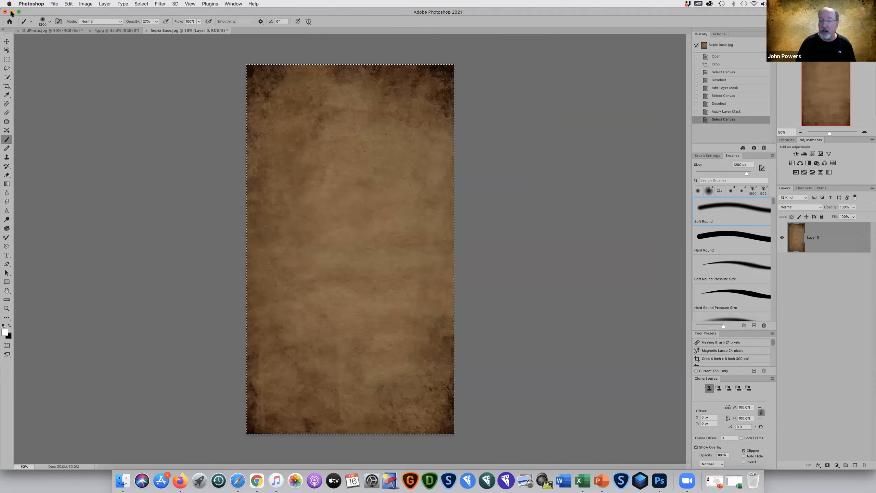
{"action": "left_click", "coordinate": [12, 12]}
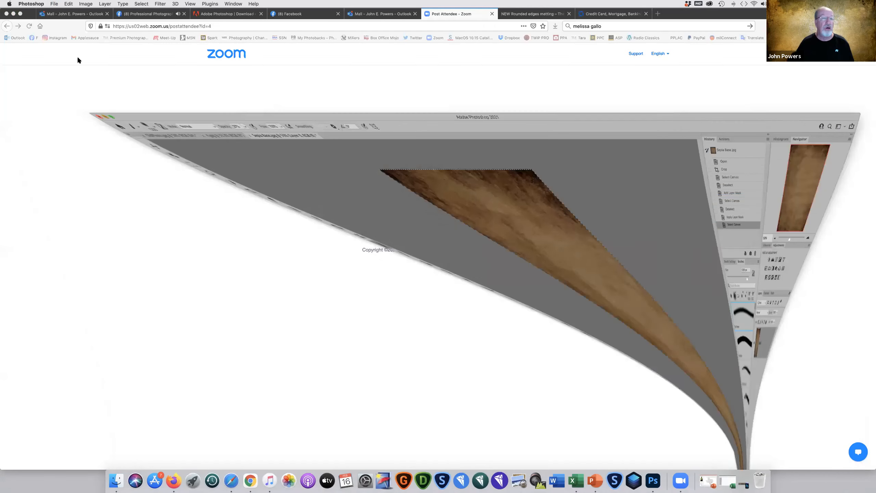
{"action": "left_click", "coordinate": [13, 14]}
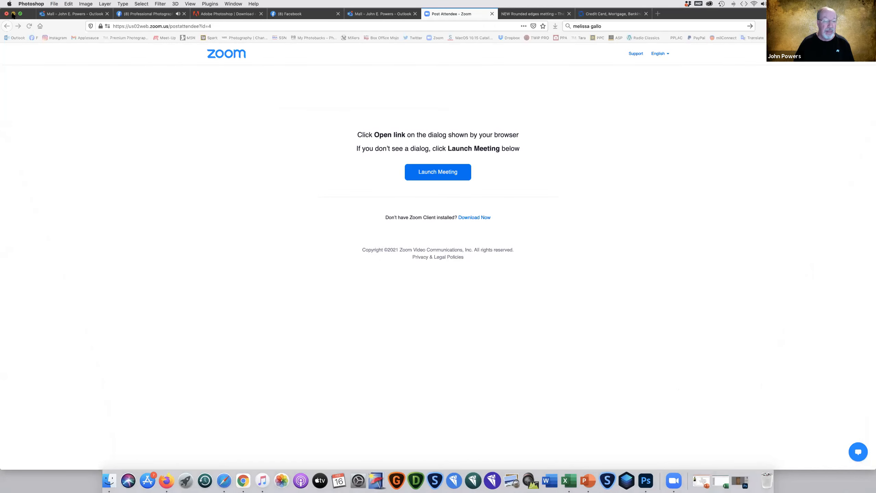
Step: Open the Examples folder on the desktop and open all of its images together in Preview
{"action": "double_click", "coordinate": [313, 427]}
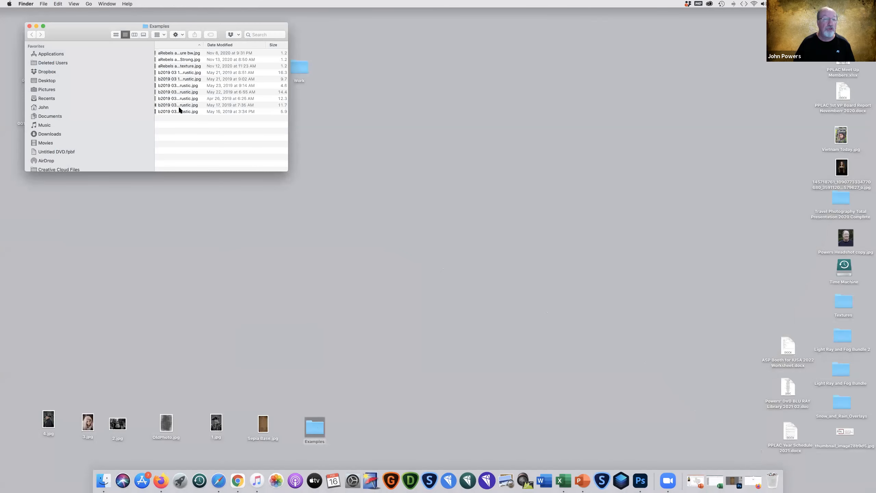
{"action": "left_click", "coordinate": [175, 52]}
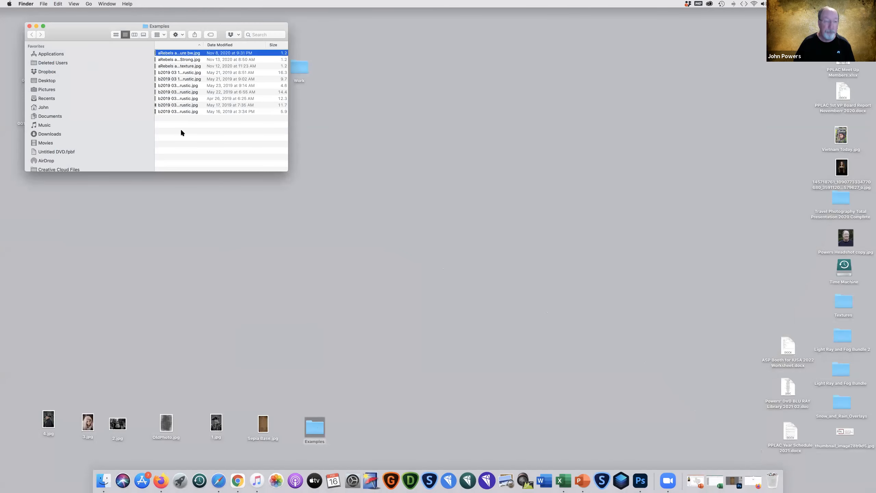
{"action": "left_click", "coordinate": [180, 111], "text": "shift"}
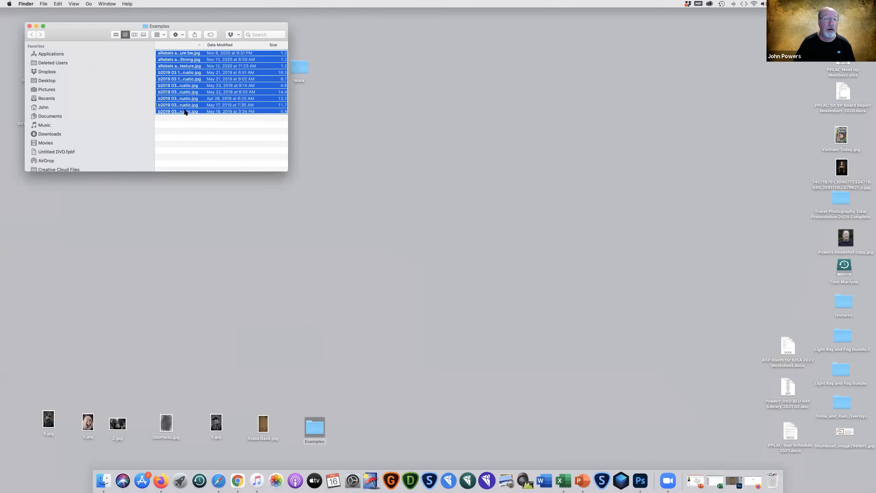
{"action": "right_click", "coordinate": [185, 111]}
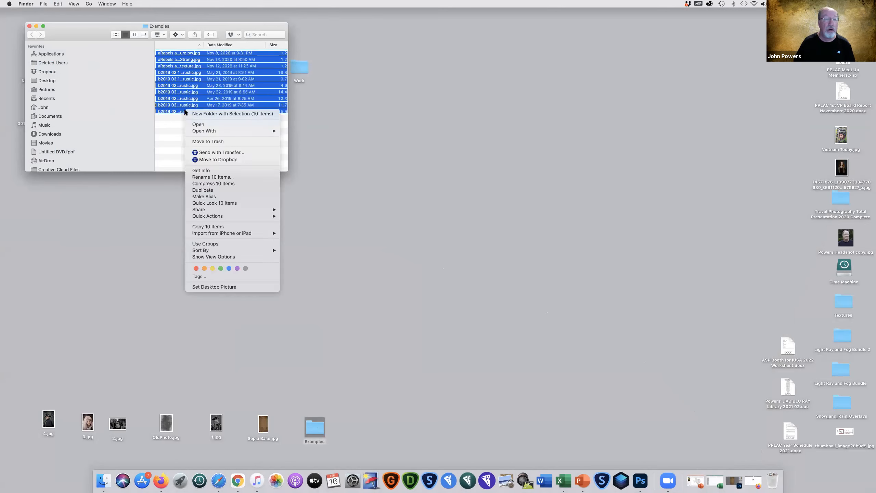
{"action": "left_click", "coordinate": [199, 125]}
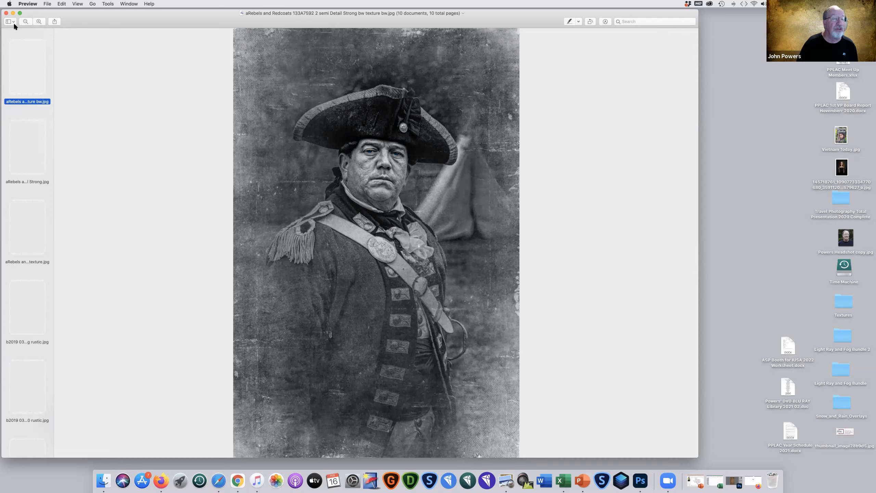
Step: Hide the thumbnail sidebar and widen the image window to span the whole desktop
{"action": "left_click", "coordinate": [14, 25]}
{"action": "left_click", "coordinate": [613, 429]}
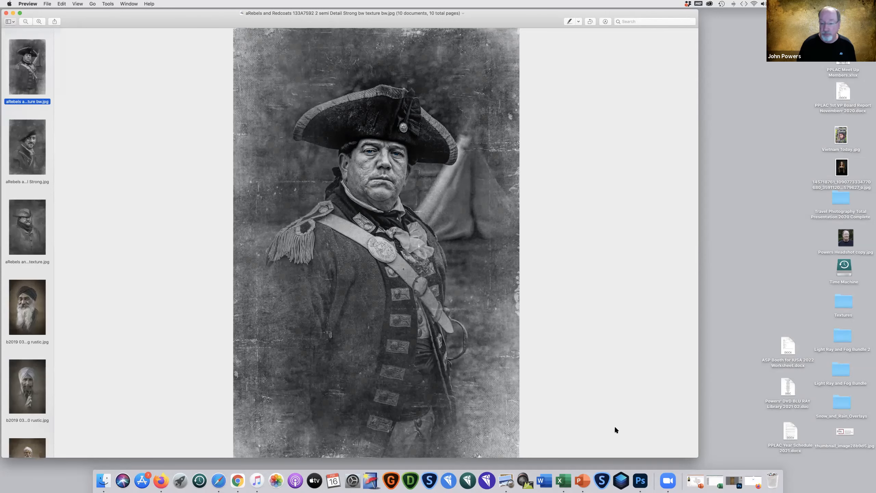
{"action": "key", "text": "alt+super+1"}
{"action": "left_click_drag", "start_coordinate": [697, 454], "coordinate": [871, 458]}
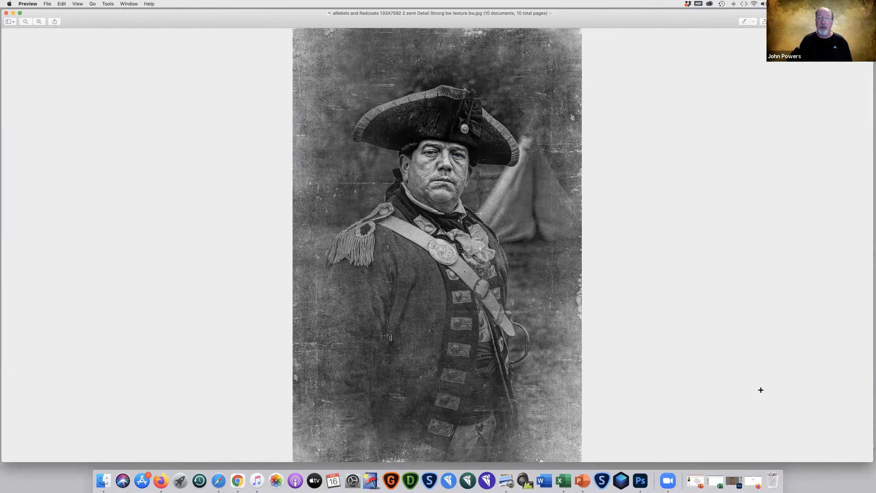
Step: Go through the remaining example portraits one by one, examining the black-and-white texture and rustic treatments up to the last image
{"action": "key", "text": "Down"}
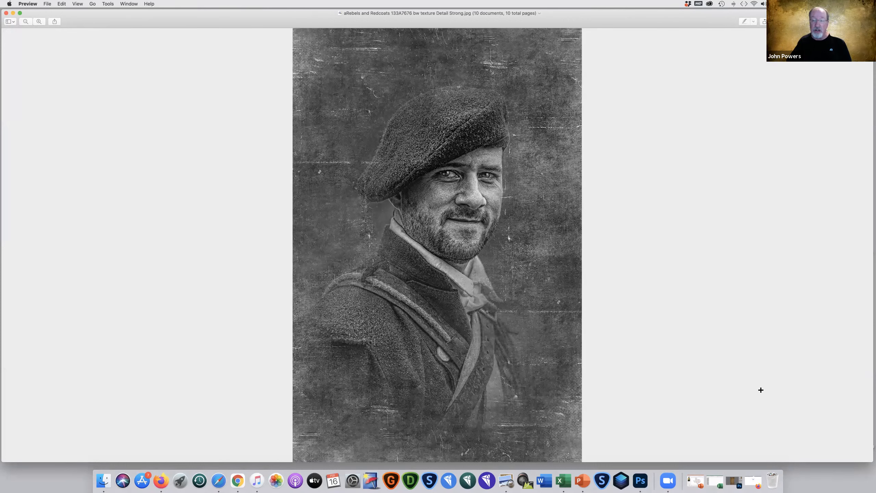
{"action": "key", "text": "Down"}
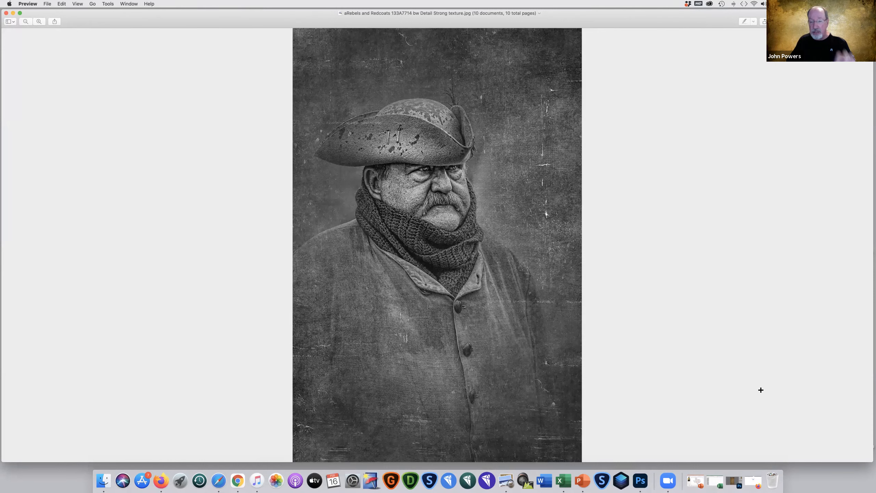
{"action": "key", "text": "Down"}
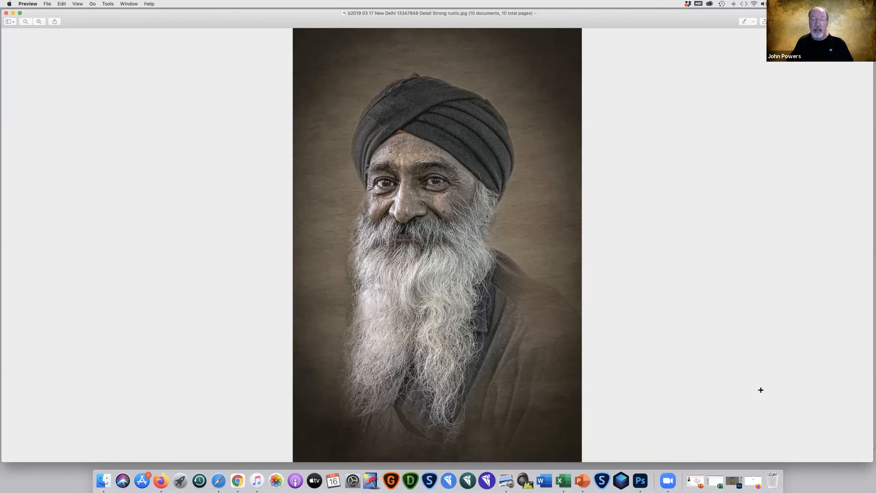
{"action": "key", "text": "Down"}
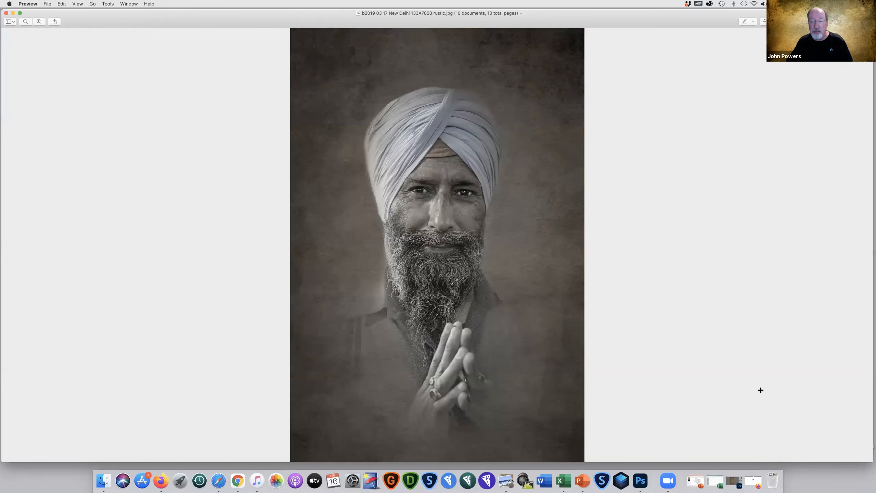
{"action": "key", "text": "Down"}
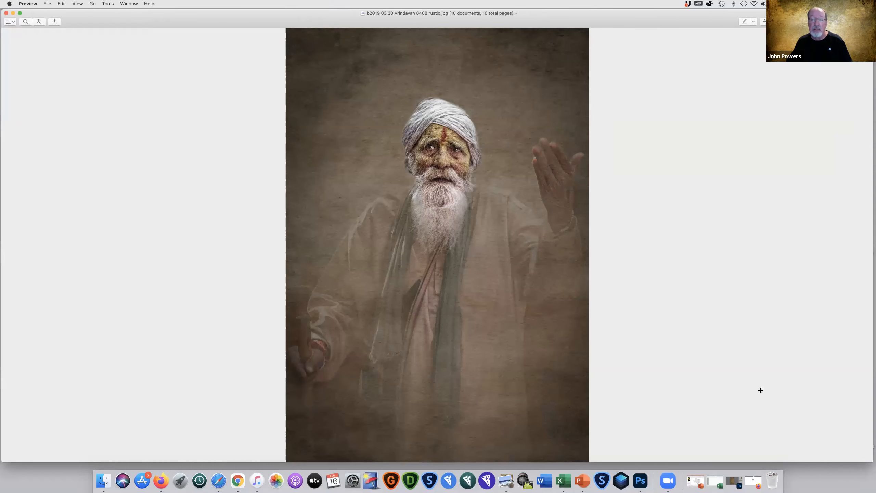
{"action": "key", "text": "Down"}
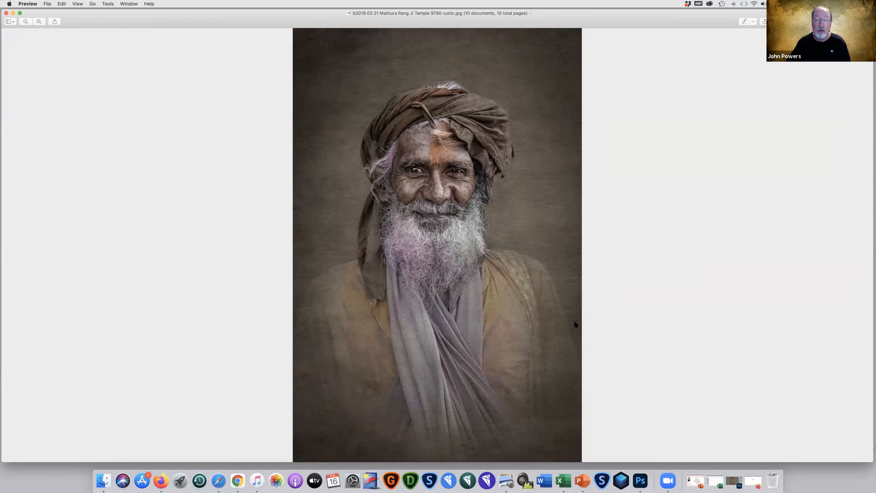
{"action": "left_click_drag", "start_coordinate": [790, 368], "coordinate": [789, 368]}
{"action": "key", "text": "Down"}
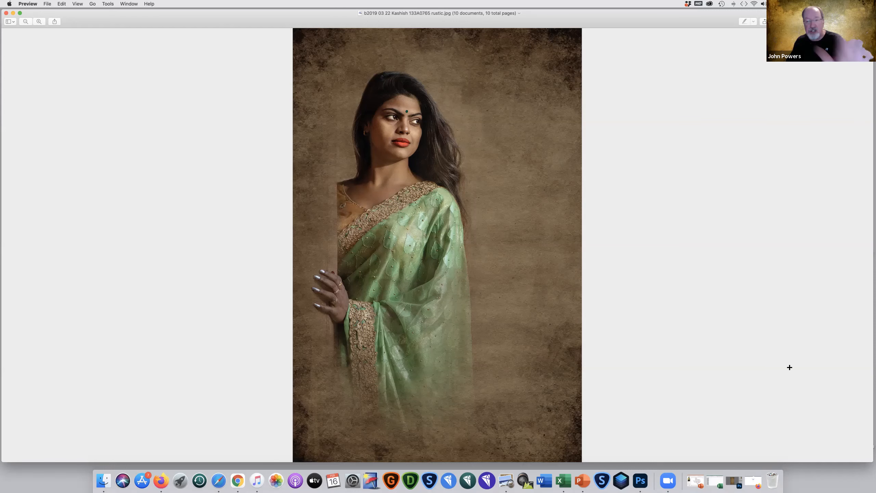
{"action": "key", "text": "Right"}
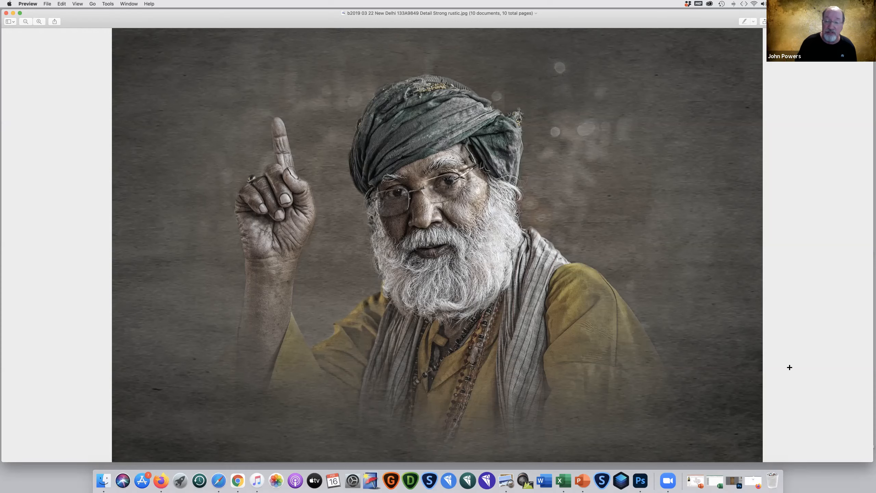
{"action": "key", "text": "Right"}
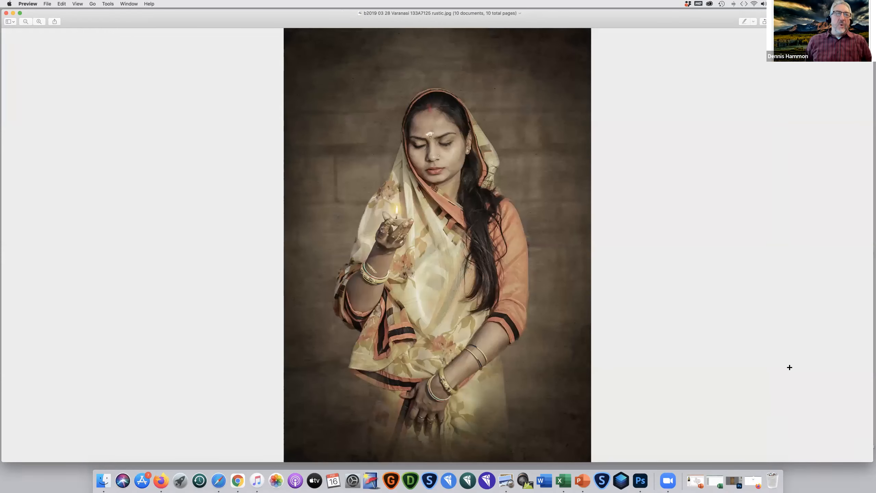